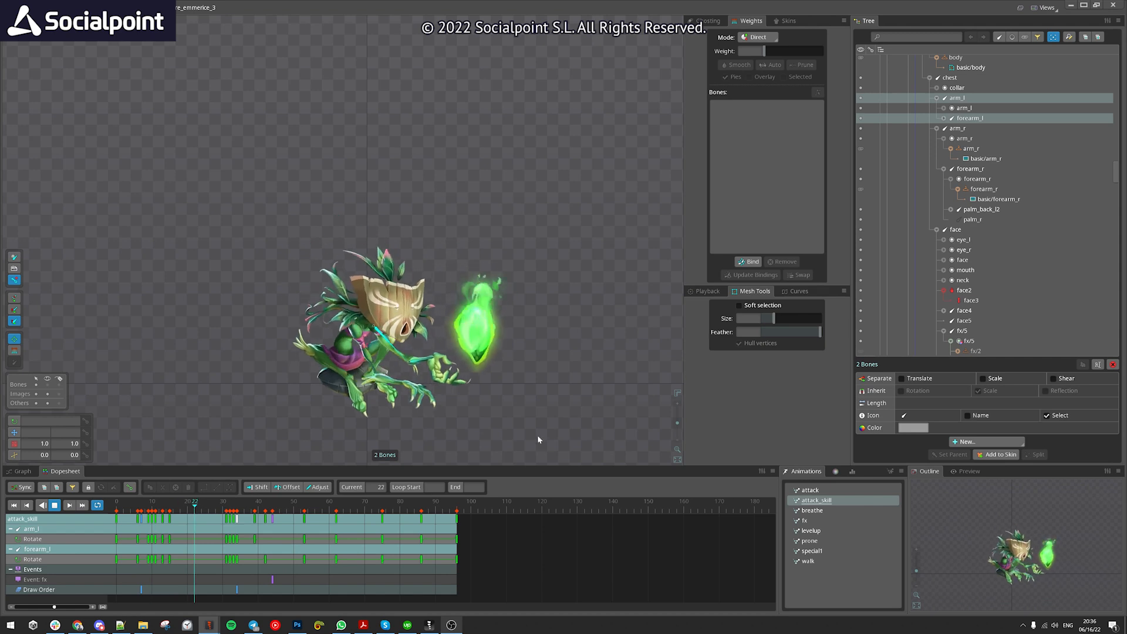
# Play back the attack_skill animation and examine the character's arm, crystal and foot motion
pyautogui.moveTo(506, 419); pyautogui.dragTo(507, 430)
pyautogui.scroll(1, 507, 430)
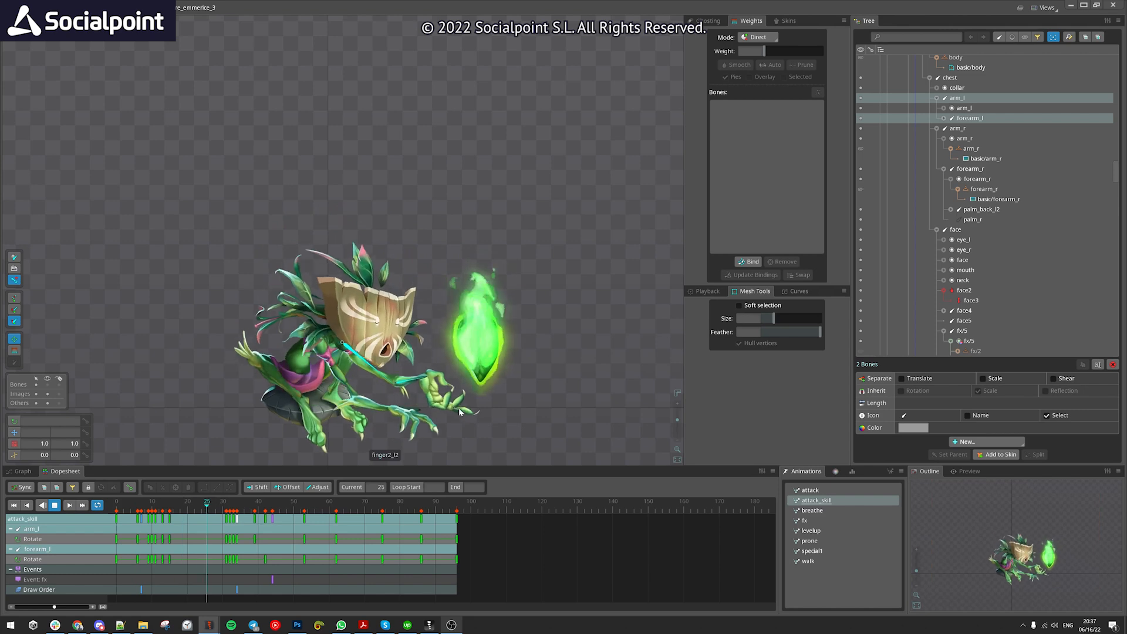
pyautogui.scroll(1, 266, 325)
pyautogui.scroll(-3, 396, 350)
pyautogui.moveTo(455, 353); pyautogui.dragTo(453, 414)
pyautogui.scroll(2, 312, 301)
pyautogui.scroll(-1, 450, 399)
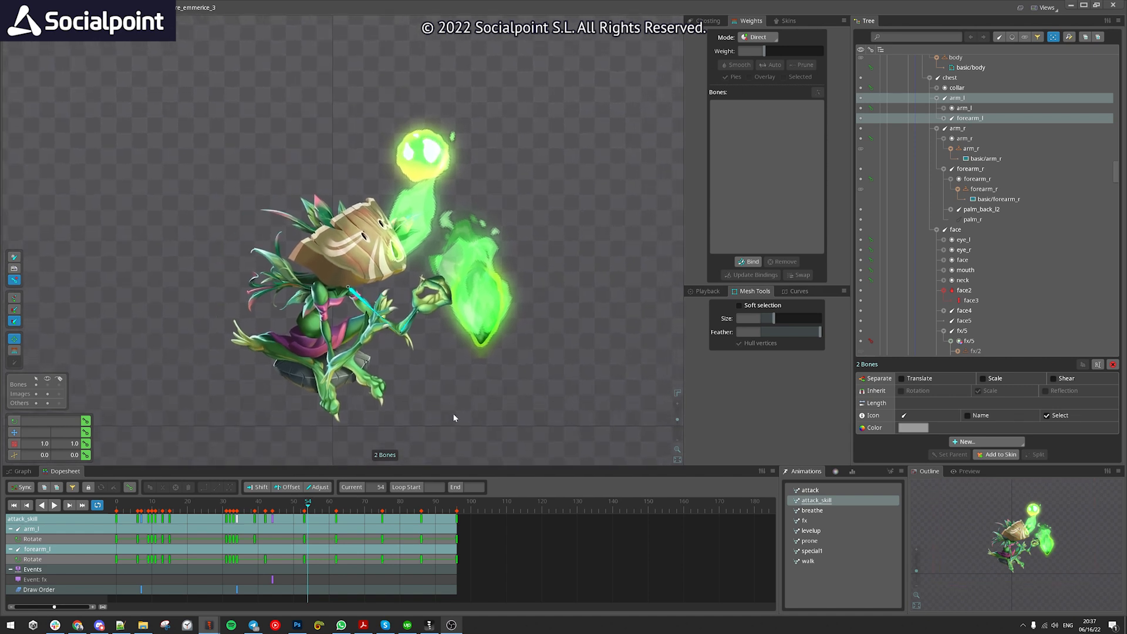
pyautogui.scroll(-3, 865, 302)
pyautogui.moveTo(498, 428)
pyautogui.mouseDown()
pyautogui.moveTo(548, 430)
pyautogui.moveTo(518, 429)
pyautogui.mouseUp()
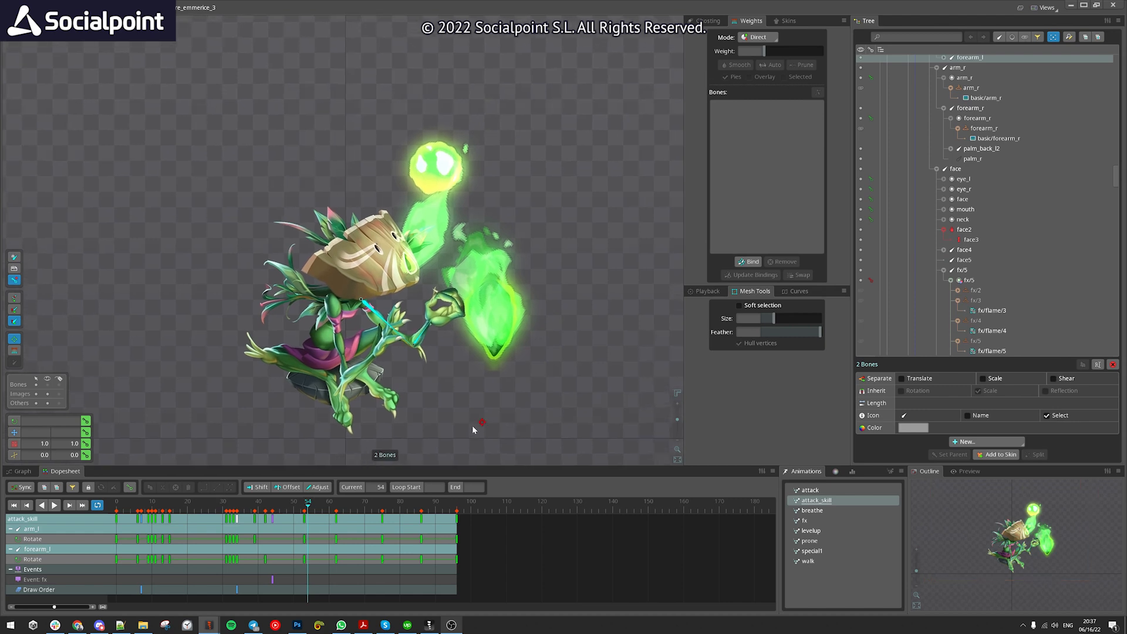
pyautogui.press('d')
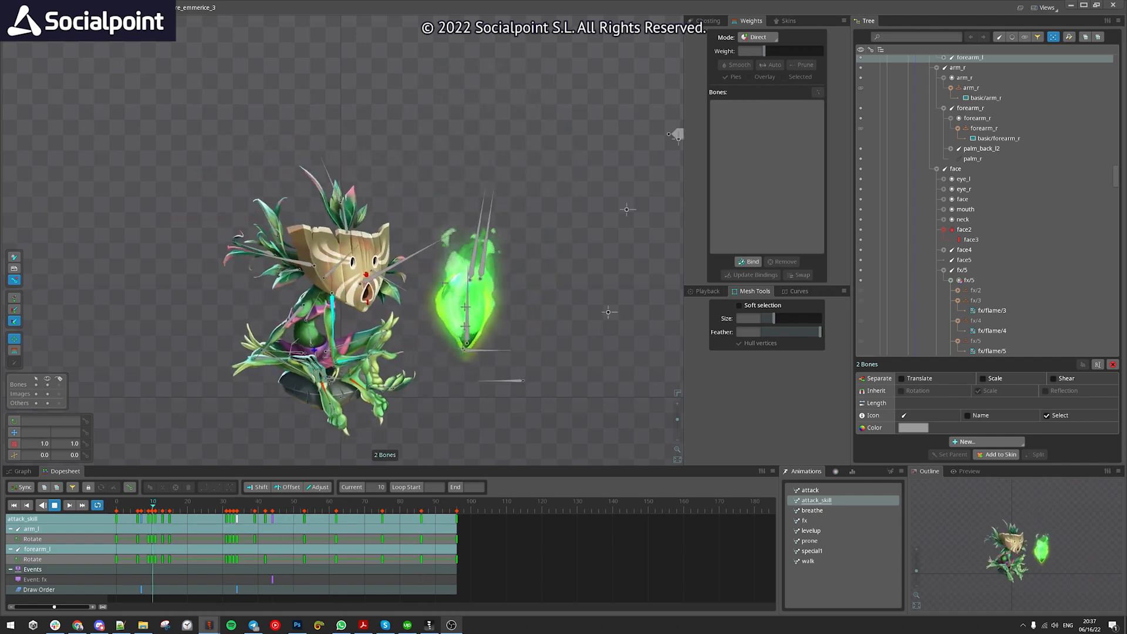
pyautogui.scroll(3, 366, 348)
pyautogui.press('d')
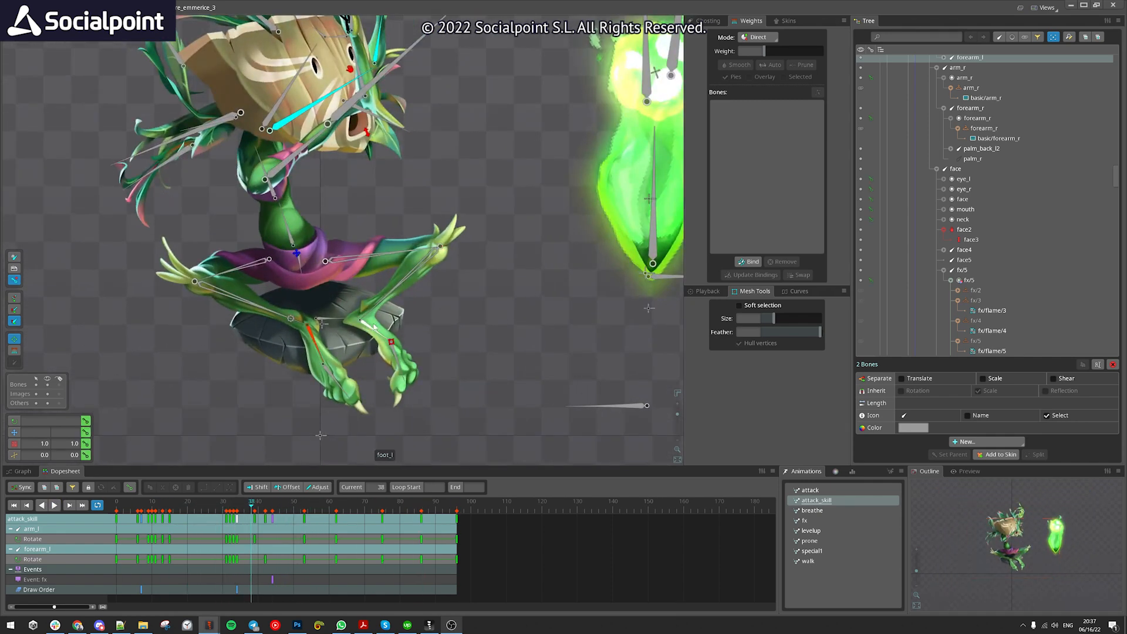
# Try adjusting the left foot bone in the attack_skill animation, and undo the change
pyautogui.click(377, 327)
pyautogui.moveTo(481, 411); pyautogui.dragTo(470, 384)
pyautogui.hotkey('ctrl', 'z')
pyautogui.press('d')
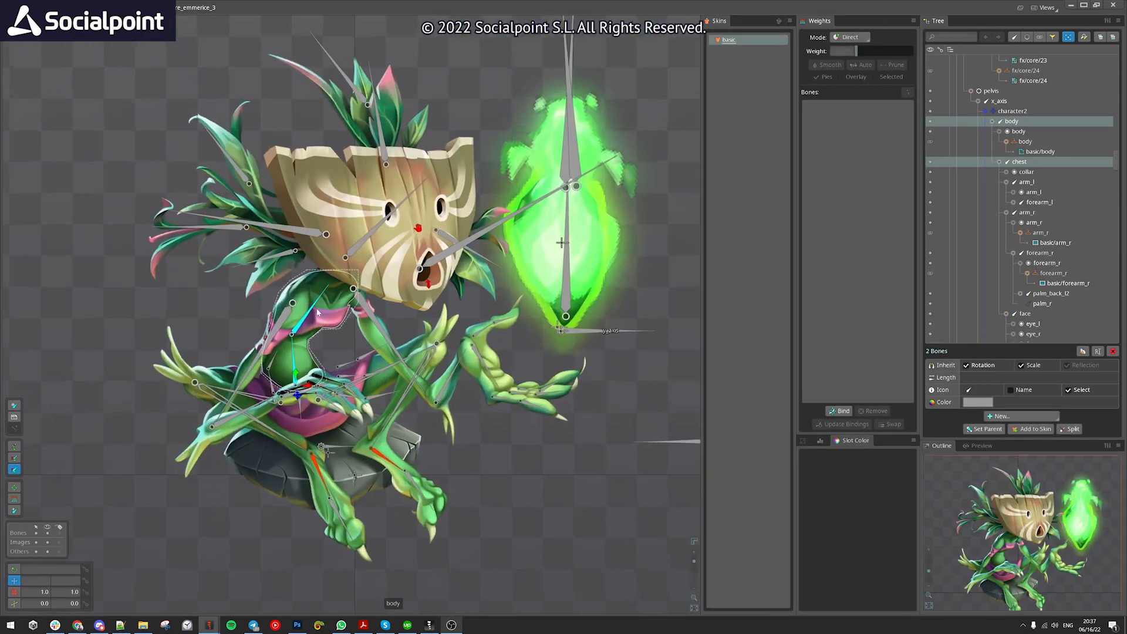
# Try drawing a chain of three short bones along the torso under the chest bone, and undo it
pyautogui.scroll(4, 317, 313)
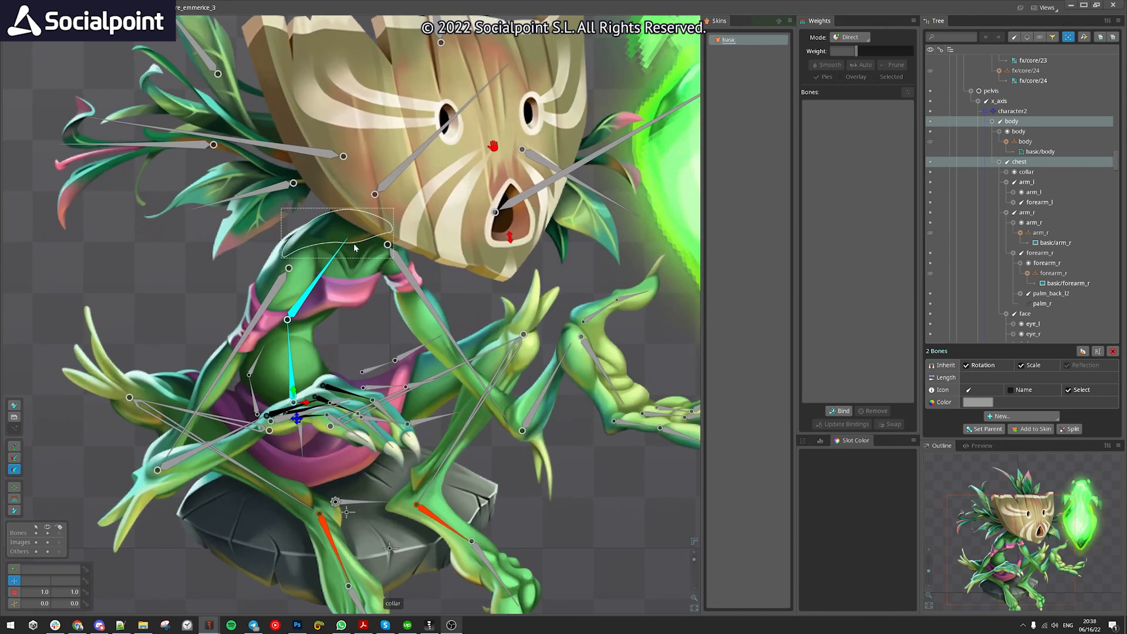
pyautogui.moveTo(293, 379); pyautogui.dragTo(288, 339)
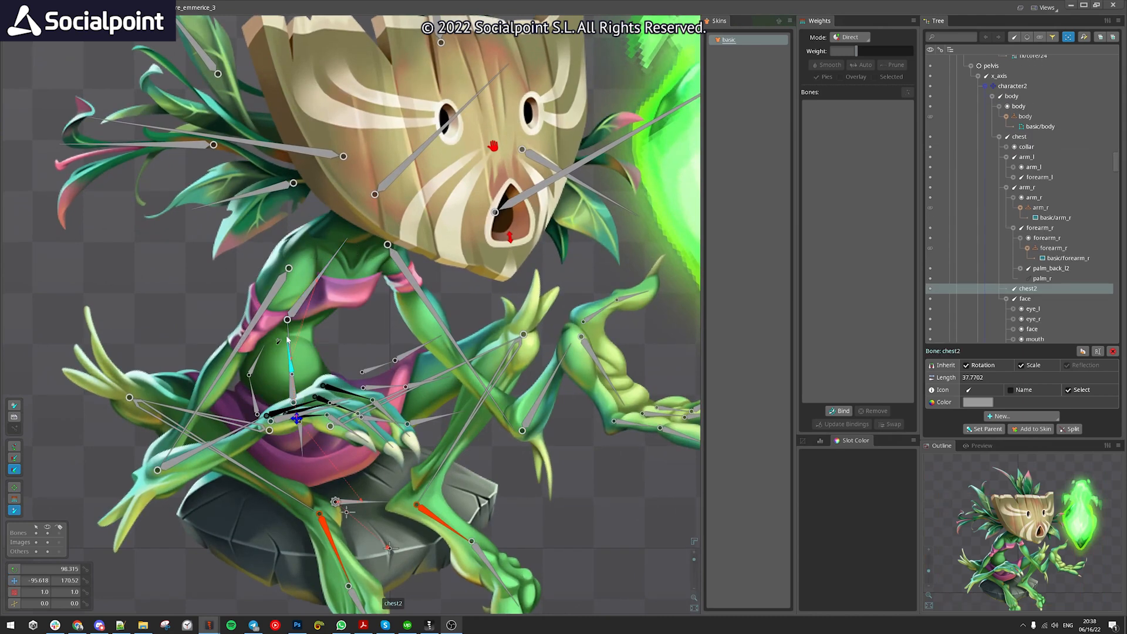
pyautogui.press('space')
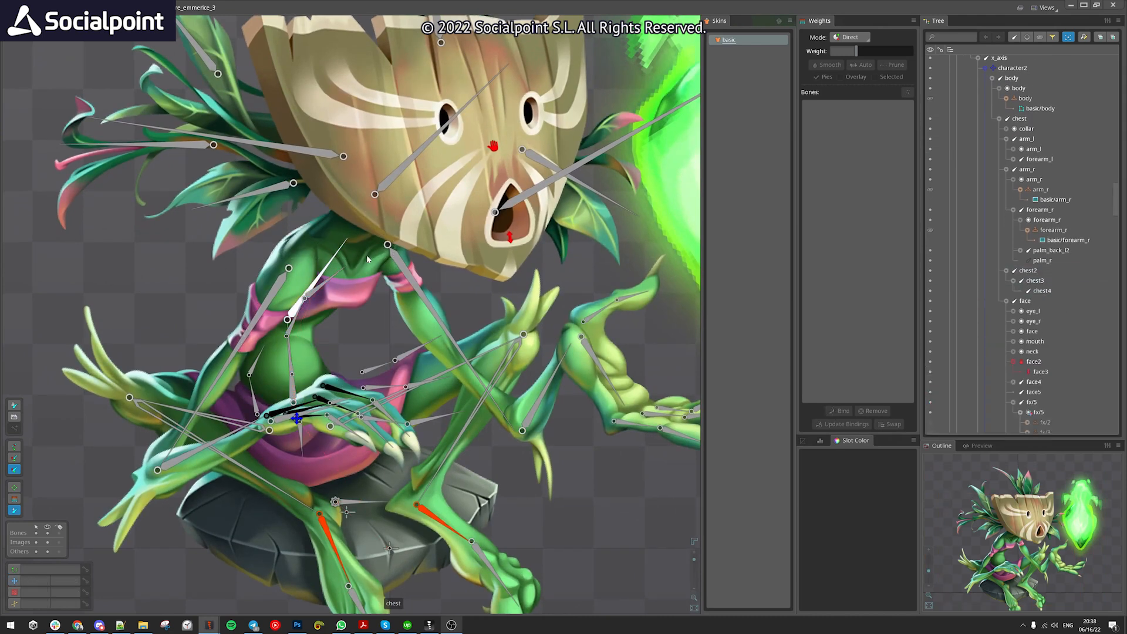
pyautogui.hotkey('ctrl', 'z')
pyautogui.scroll(-5, 368, 259)
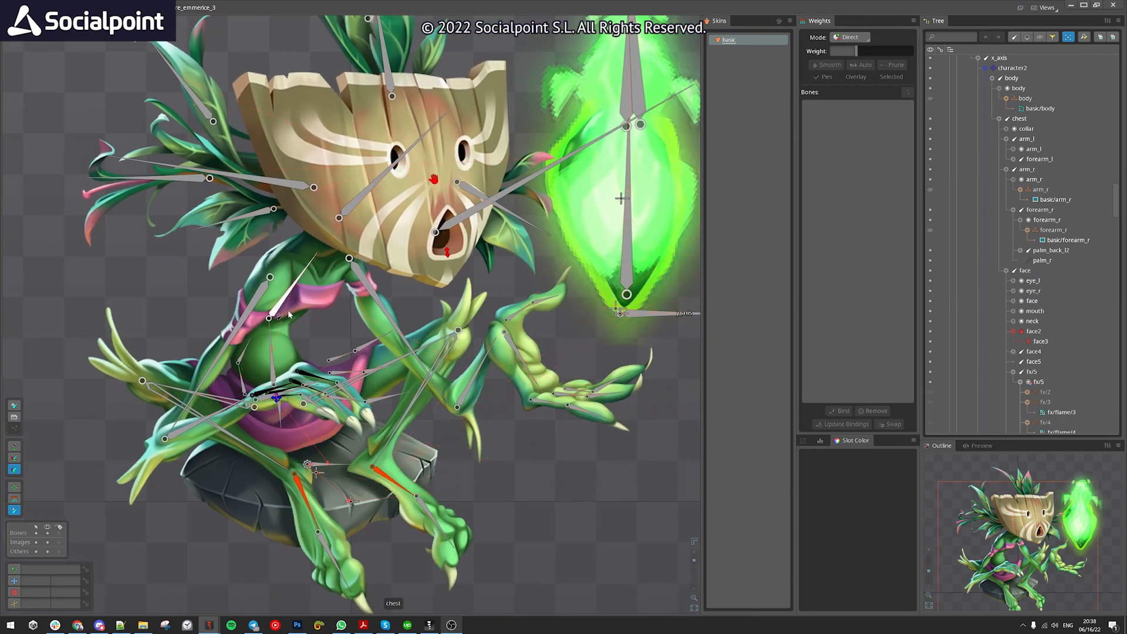
# Select the body and chest bones together to examine the spine of the rig
pyautogui.click(320, 329)
pyautogui.scroll(2, 322, 335)
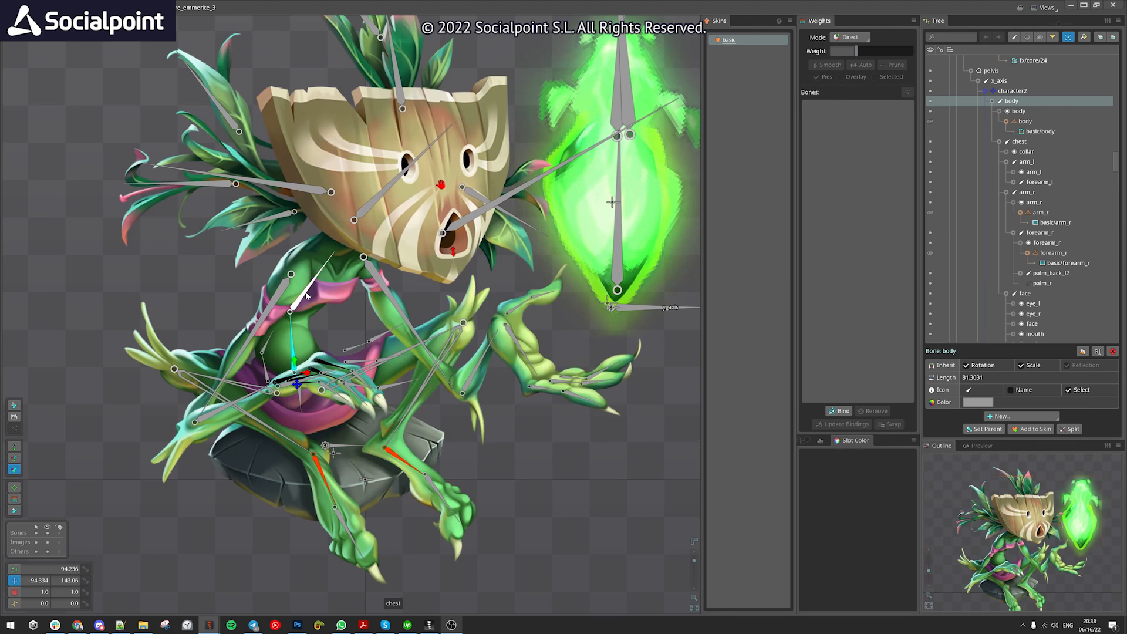
pyautogui.keyDown('ctrl'); pyautogui.click(306, 296); pyautogui.keyUp('ctrl')
pyautogui.scroll(-3, 306, 295)
pyautogui.scroll(4, 330, 271)
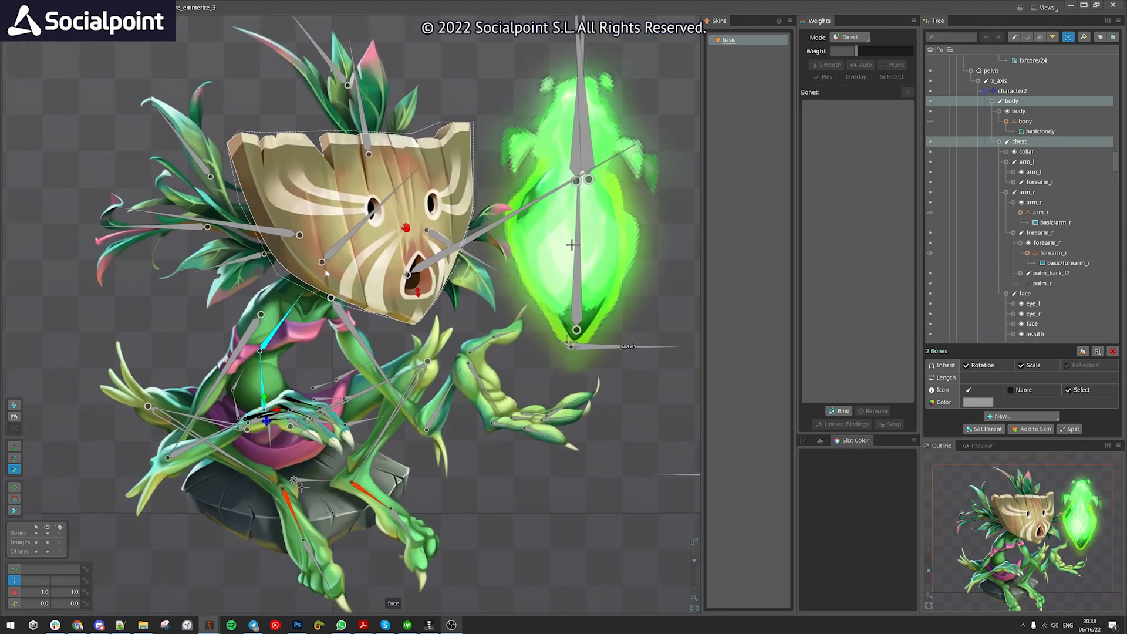
pyautogui.scroll(2, 329, 270)
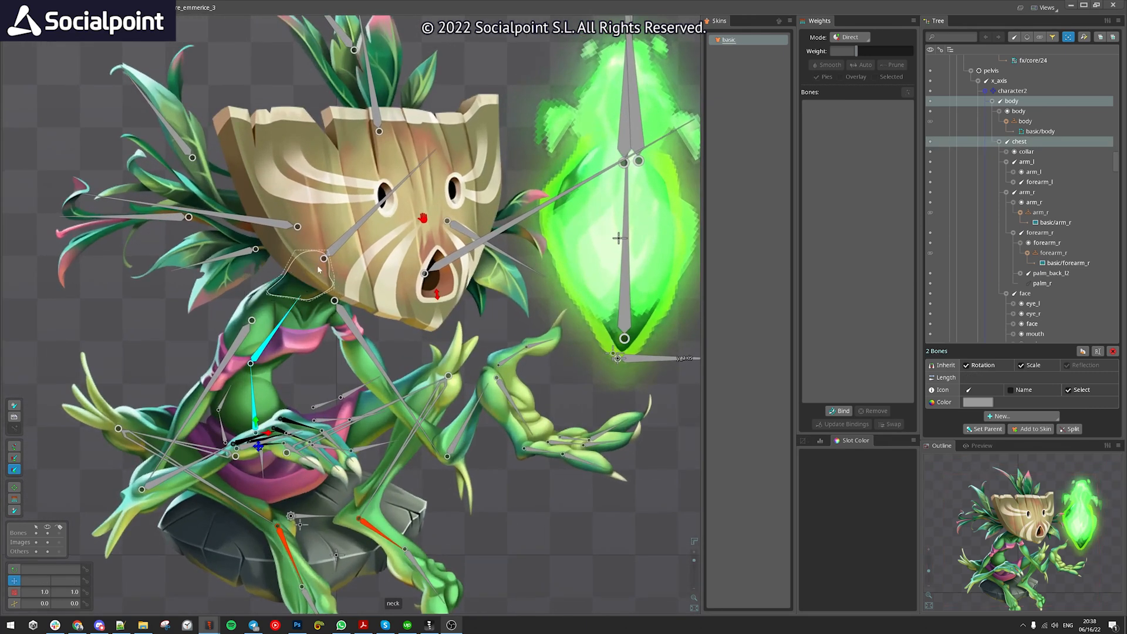
# Select the arm_l and arm_r bones together to examine how the arms attach to the torso
pyautogui.scroll(-2, 329, 273)
pyautogui.click(370, 325)
pyautogui.press('space')
pyautogui.click(368, 317)
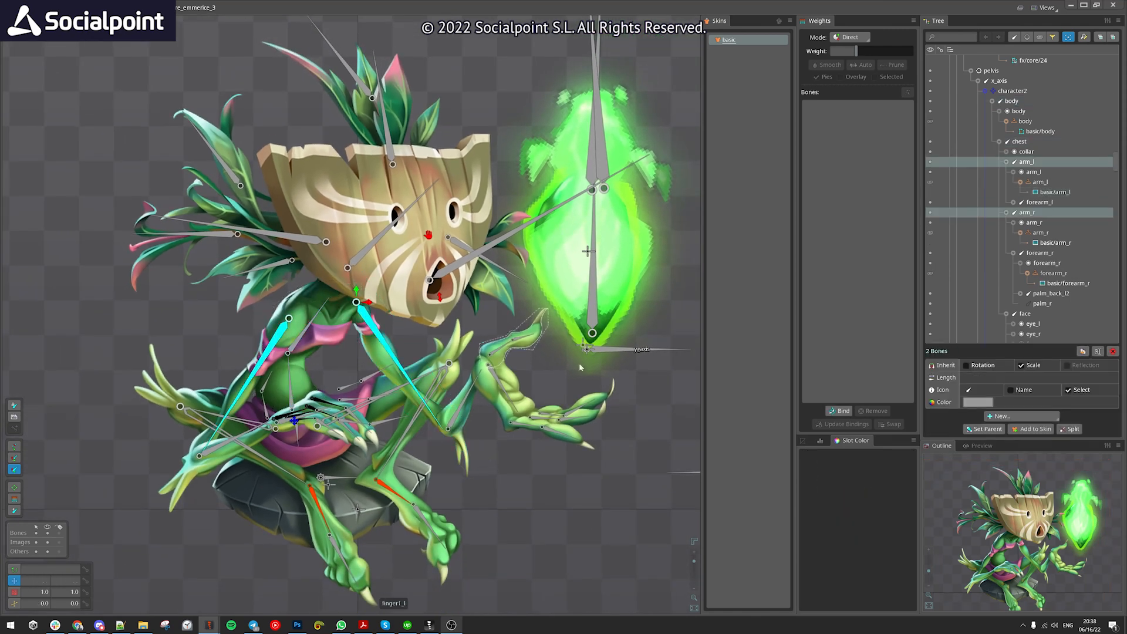
pyautogui.scroll(-1, 353, 223)
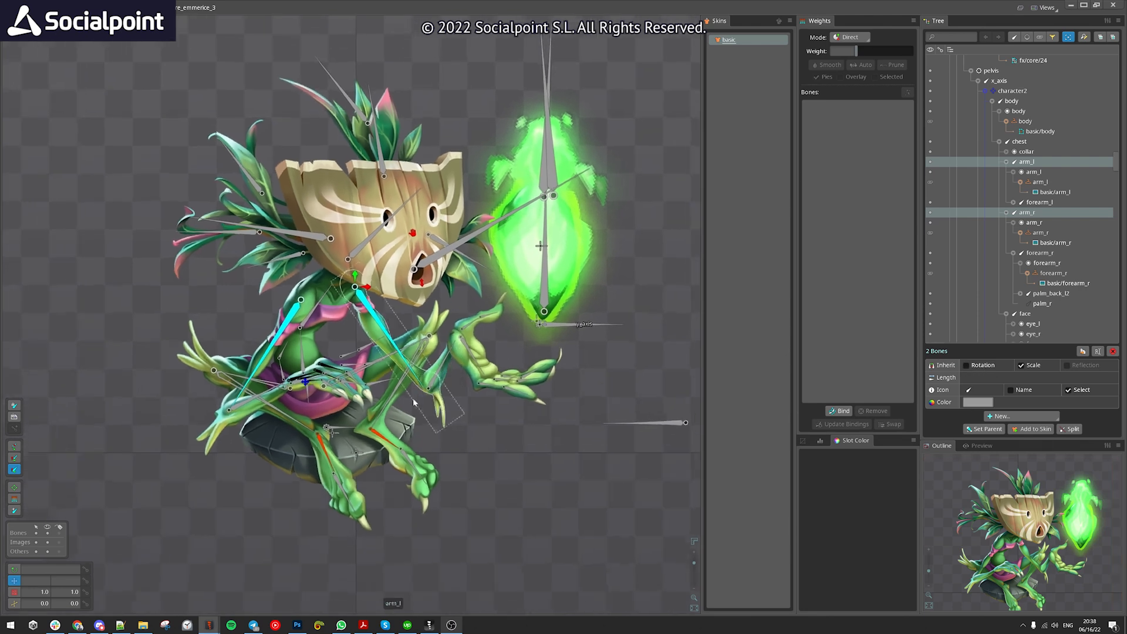
# Select the face bone and rotate it to about 37.85 degrees
pyautogui.click(357, 251)
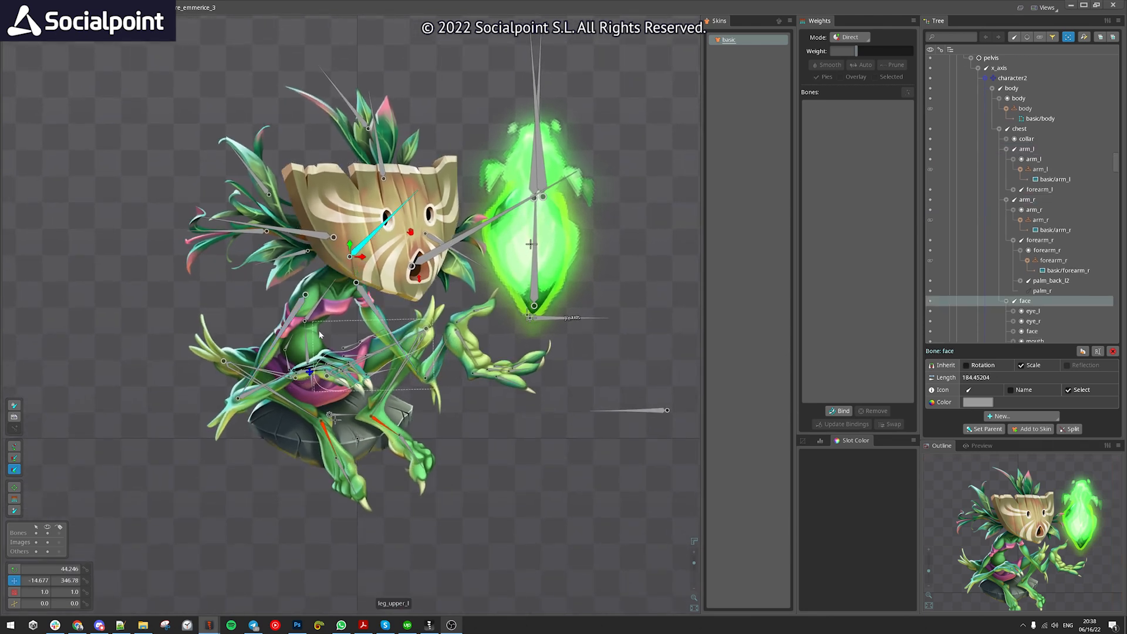
pyautogui.moveTo(519, 460)
pyautogui.mouseDown()
pyautogui.moveTo(543, 400)
pyautogui.moveTo(505, 520)
pyautogui.moveTo(527, 411)
pyautogui.moveTo(524, 442)
pyautogui.mouseUp()
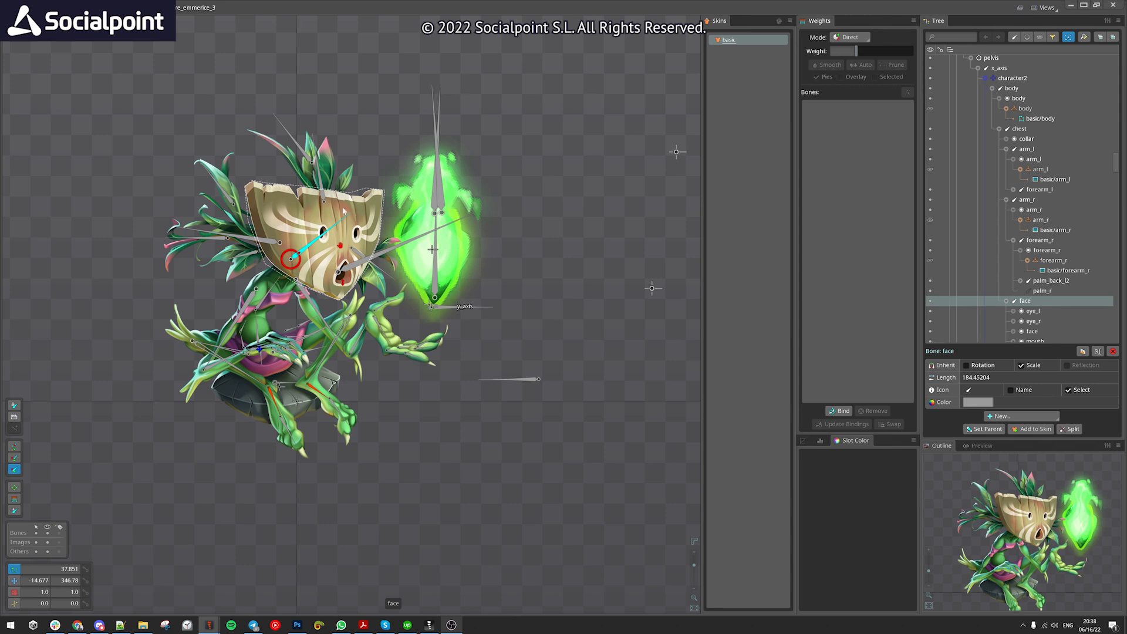
pyautogui.scroll(-2, 325, 257)
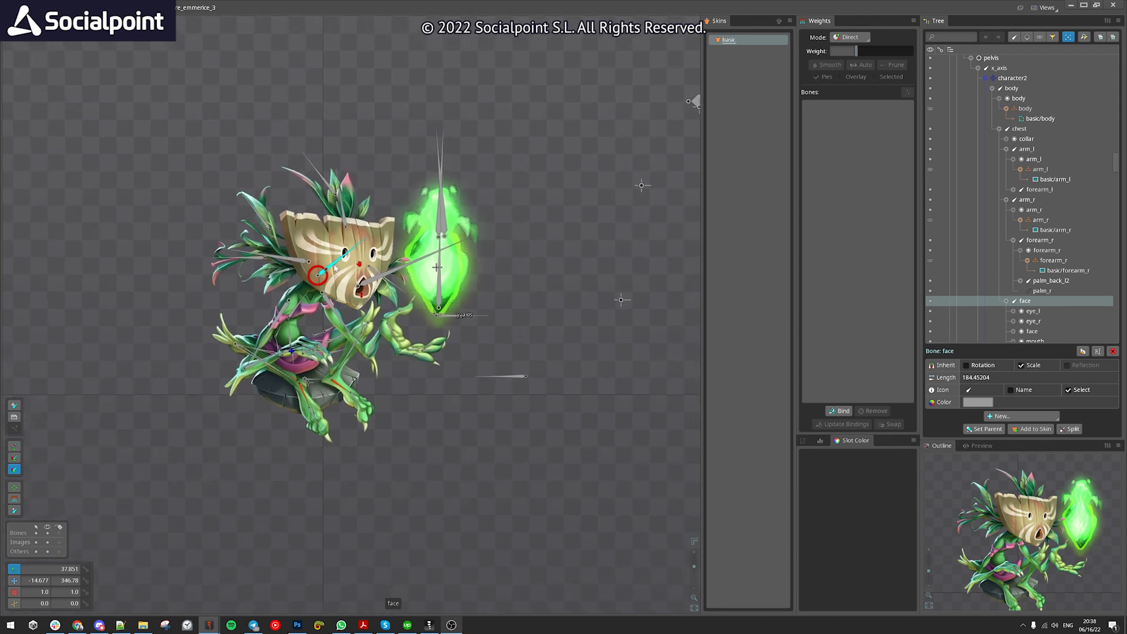
pyautogui.scroll(2, 336, 269)
# Select the leaf1_r bone and the arm_r bone one after the other to examine their pivots
pyautogui.click(223, 253)
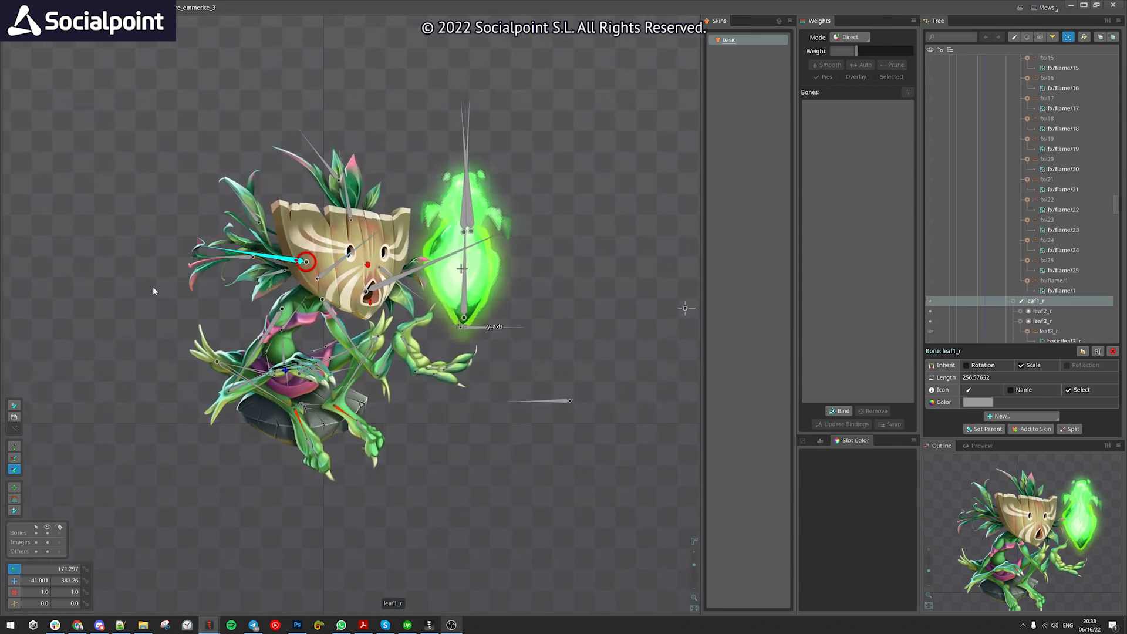
pyautogui.moveTo(154, 291); pyautogui.dragTo(128, 284)
pyautogui.scroll(2, 135, 278)
pyautogui.scroll(-2, 305, 258)
pyautogui.scroll(-2, 252, 263)
pyautogui.moveTo(252, 262); pyautogui.dragTo(211, 249)
pyautogui.scroll(2, 296, 319)
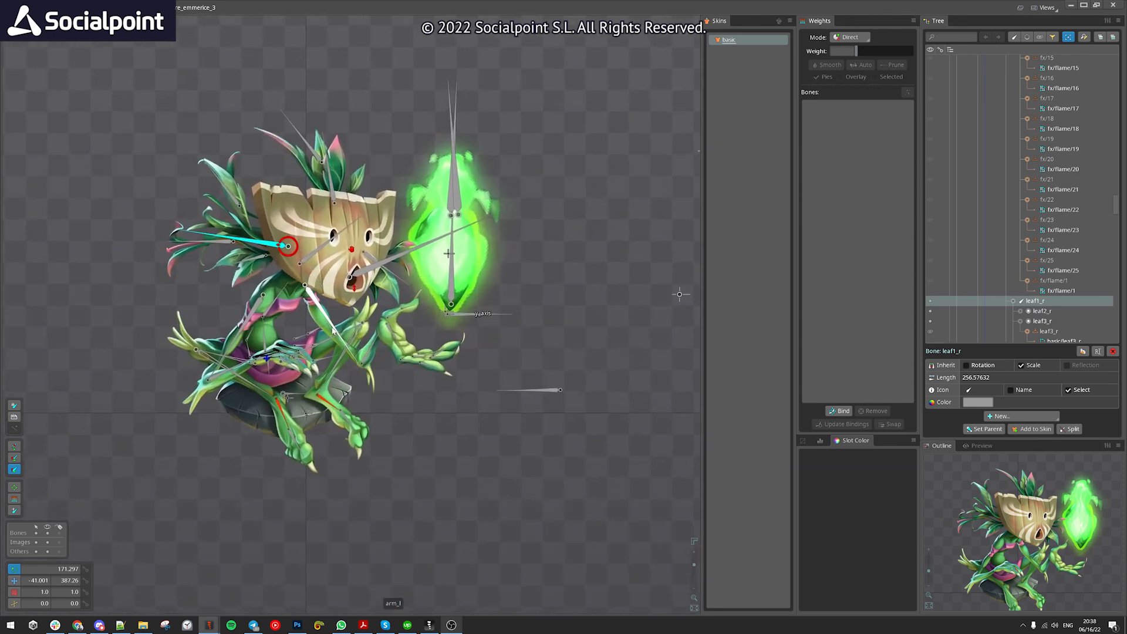
pyautogui.scroll(2, 262, 342)
pyautogui.click(247, 313)
pyautogui.scroll(-2, 411, 271)
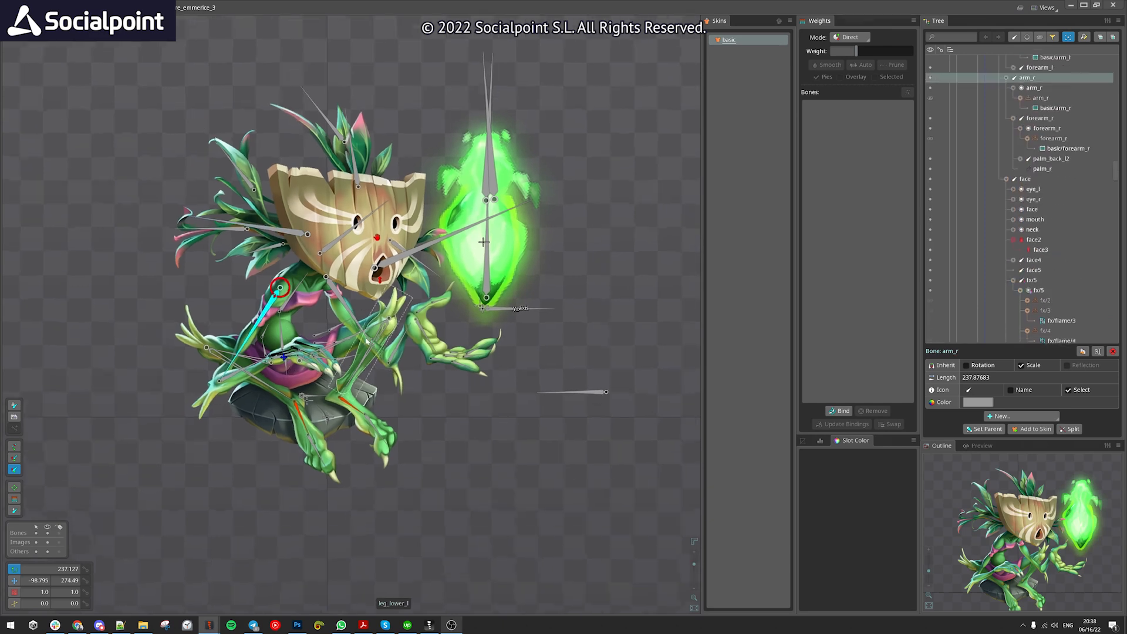
pyautogui.moveTo(439, 414); pyautogui.dragTo(443, 440)
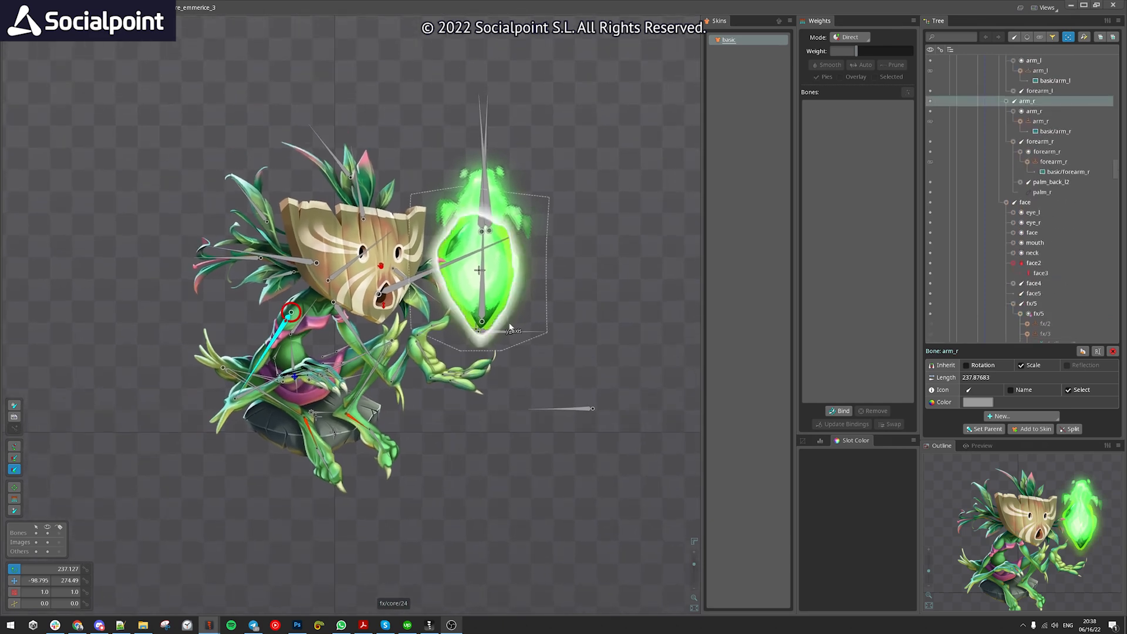
# Select the crystal's flame bone and activate the Translate tool to examine its position
pyautogui.scroll(-2, 505, 442)
pyautogui.moveTo(503, 458); pyautogui.dragTo(415, 460)
pyautogui.click(408, 311)
pyautogui.press('v')
pyautogui.scroll(2, 411, 317)
pyautogui.moveTo(411, 353); pyautogui.dragTo(516, 276)
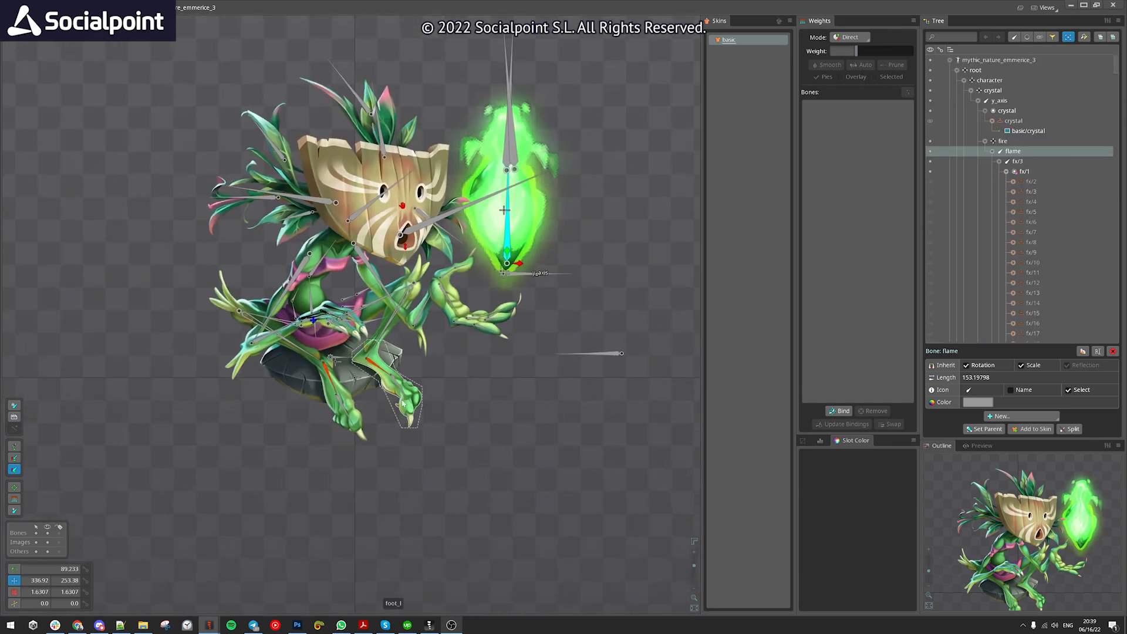
# Return to animate mode and view the attack_skill pose with the flame bone selected
pyautogui.scroll(-2, 529, 405)
pyautogui.moveTo(558, 411); pyautogui.dragTo(499, 423)
pyautogui.click(30, 29)
pyautogui.scroll(-3, 240, 172)
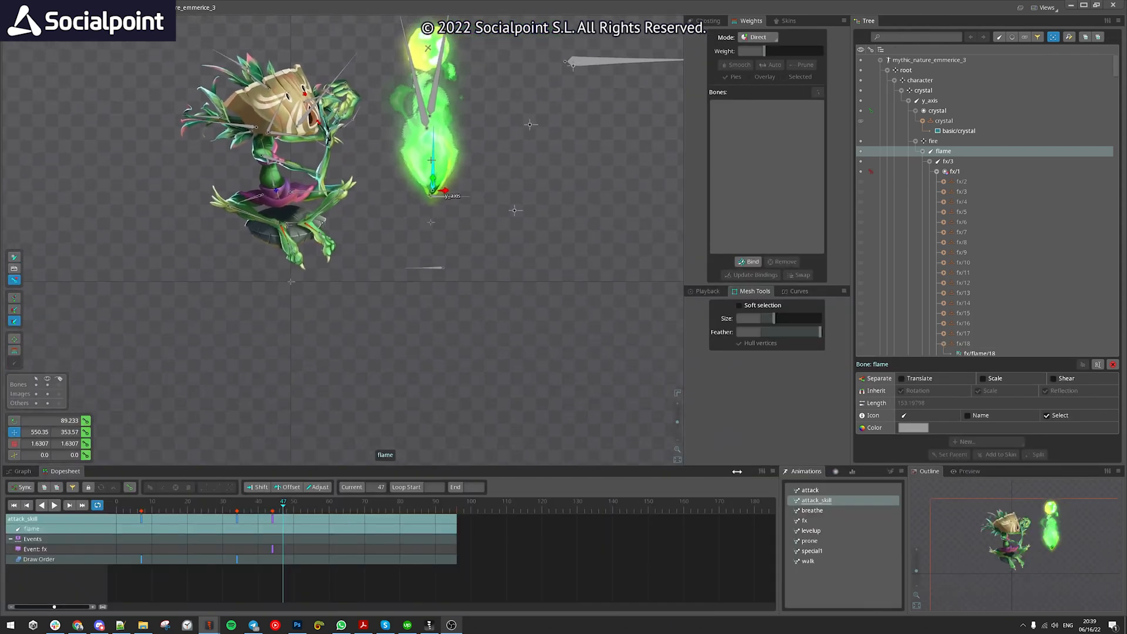
# Open the attack animation, play it, and move the timeline to frame 80
pyautogui.click(806, 492)
pyautogui.moveTo(509, 292); pyautogui.dragTo(475, 378)
pyautogui.press('d')
pyautogui.scroll(-3, 517, 394)
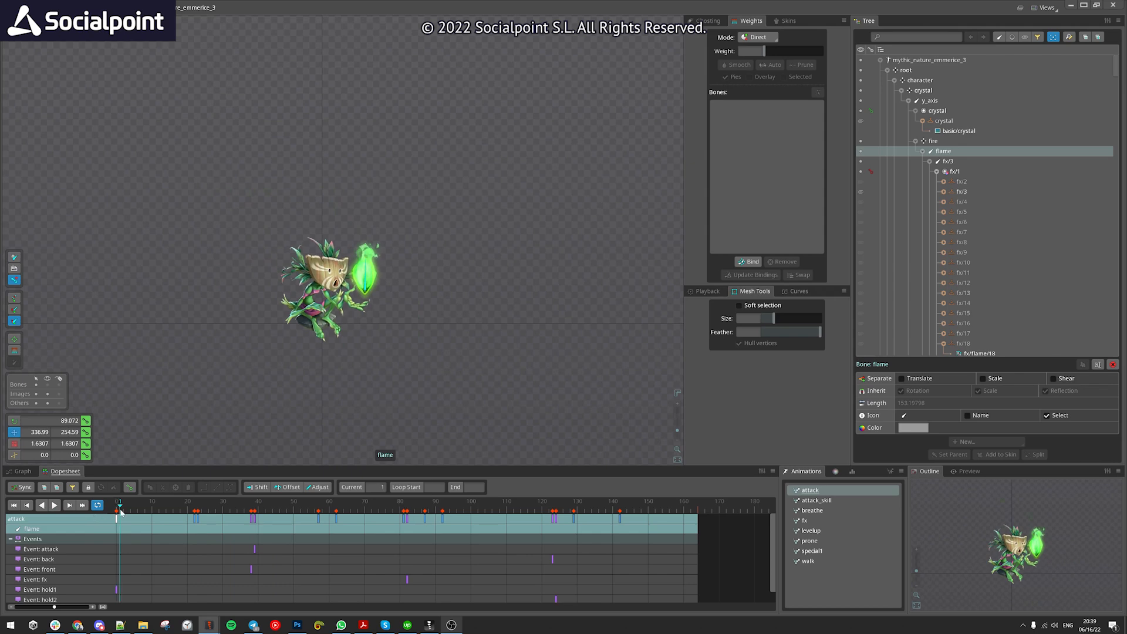
pyautogui.click(401, 505)
pyautogui.moveTo(401, 507); pyautogui.dragTo(400, 507)
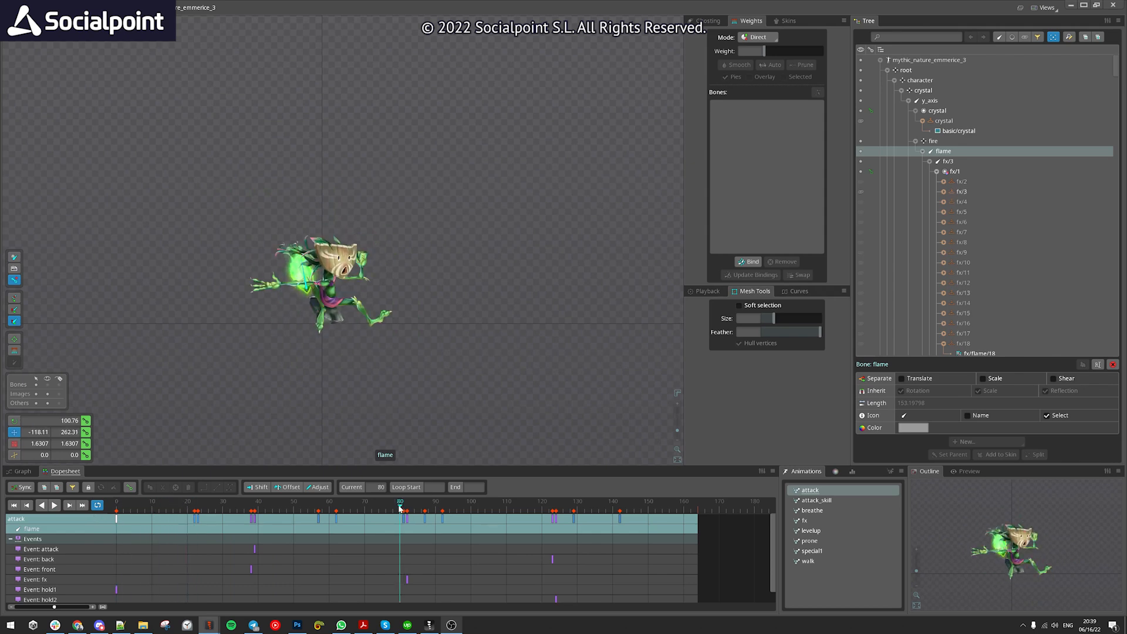
# Remove the foot_l bone's per-frame keys between frames 81 and 89, and scrub through that range
pyautogui.scroll(5, 364, 334)
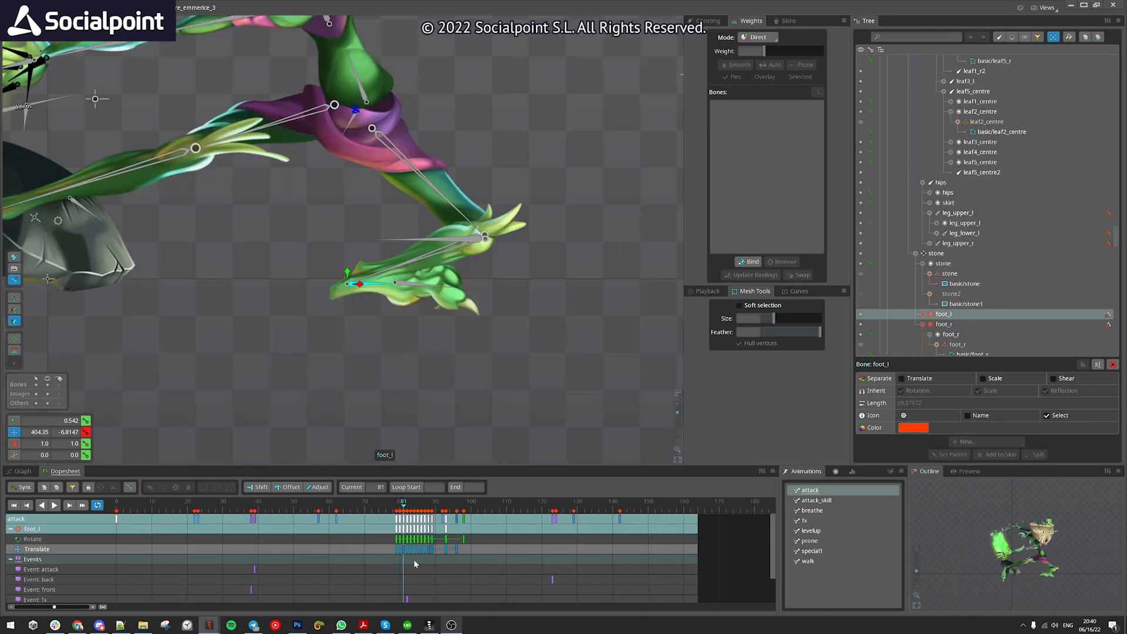
pyautogui.moveTo(409, 555); pyautogui.dragTo(418, 521)
pyautogui.moveTo(178, 300); pyautogui.dragTo(339, 310)
pyautogui.moveTo(403, 508); pyautogui.dragTo(428, 522)
pyautogui.moveTo(551, 387); pyautogui.dragTo(476, 414)
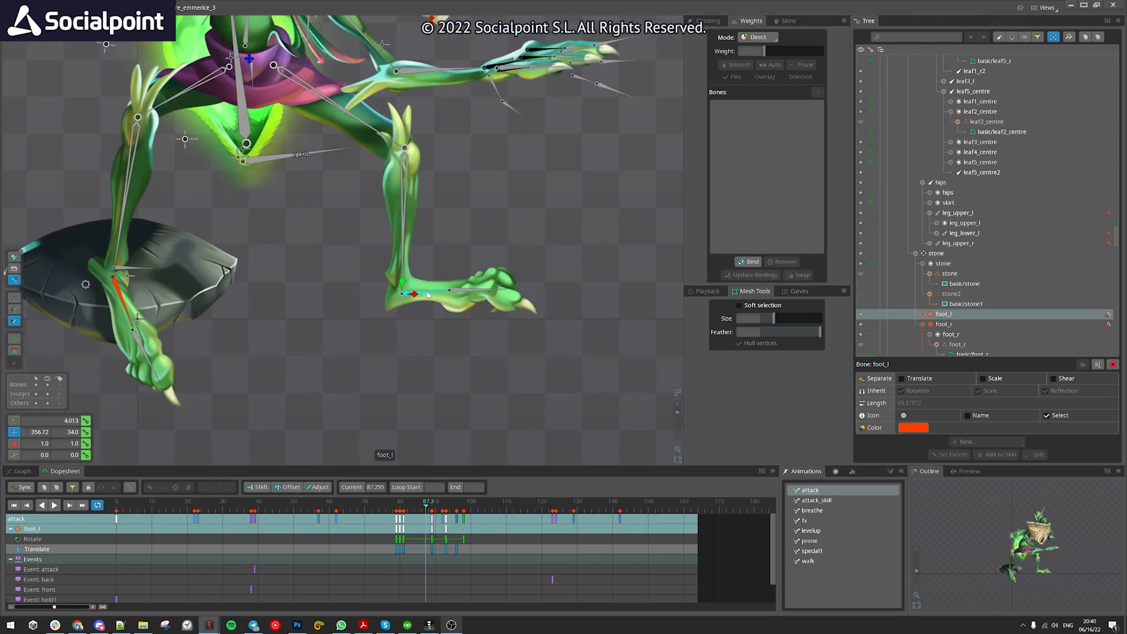
# Examine the left foot's motion and return the timeline to frame 81
pyautogui.scroll(-3, 437, 336)
pyautogui.moveTo(437, 336); pyautogui.dragTo(298, 273)
pyautogui.scroll(10, 968, 235)
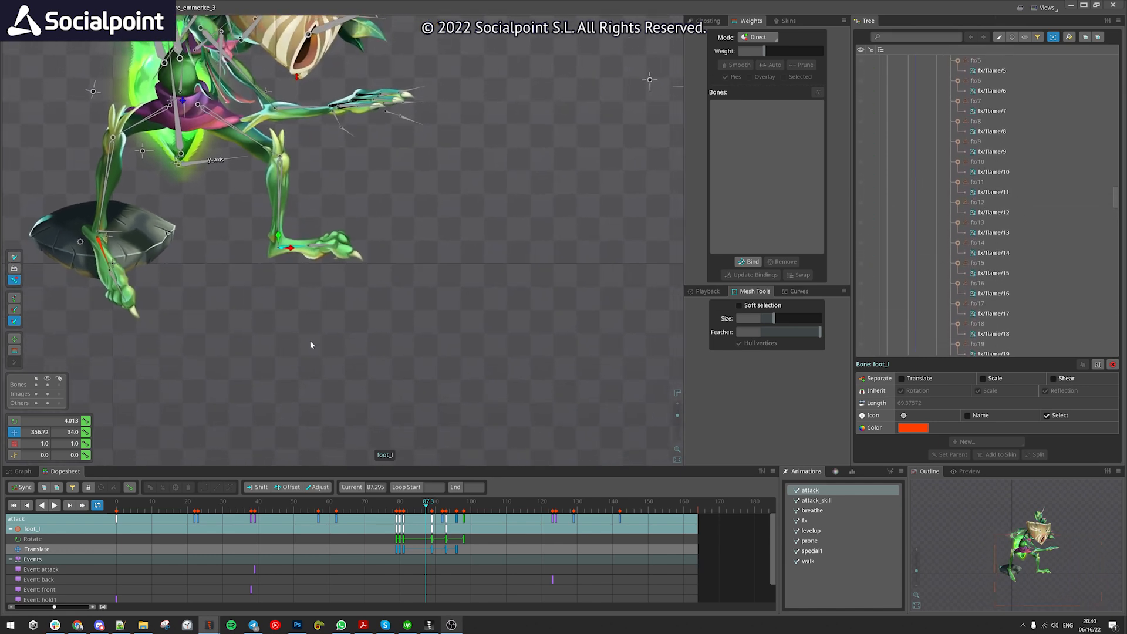
pyautogui.moveTo(354, 329); pyautogui.dragTo(624, 319)
pyautogui.moveTo(558, 309); pyautogui.dragTo(450, 358)
pyautogui.moveTo(417, 510)
pyautogui.mouseDown()
pyautogui.moveTo(400, 512)
pyautogui.moveTo(432, 516)
pyautogui.moveTo(404, 517)
pyautogui.mouseUp()
pyautogui.click(481, 319)
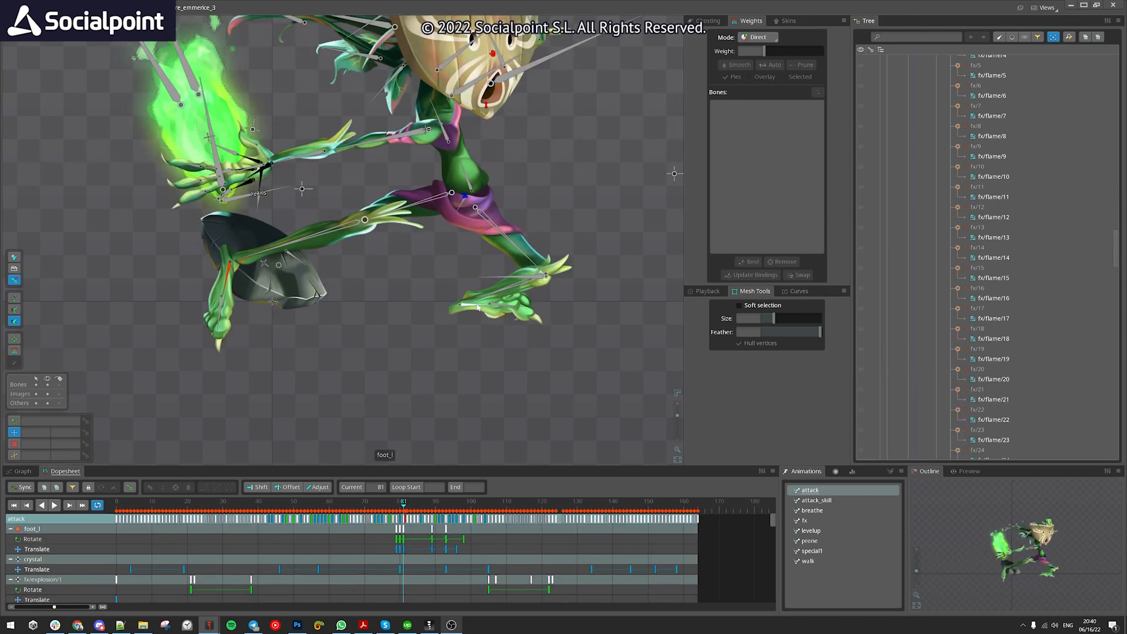
# Select the foot_l bone at frame 81 and copy its bone transform
pyautogui.click(479, 306)
pyautogui.scroll(3, 523, 359)
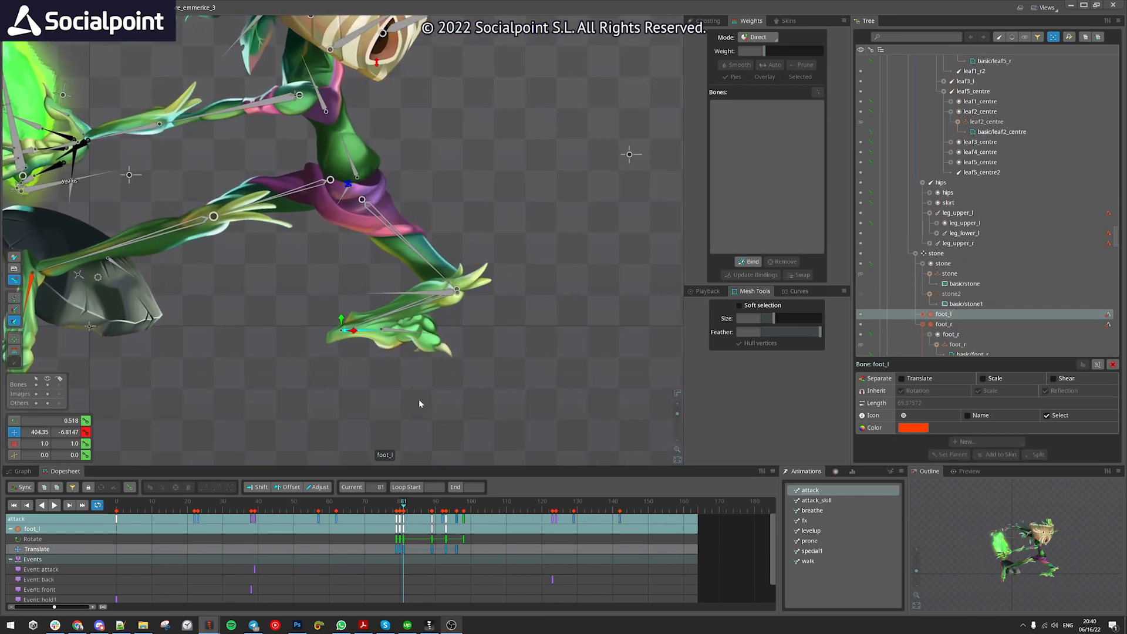
pyautogui.hotkey('ctrl', 'c')
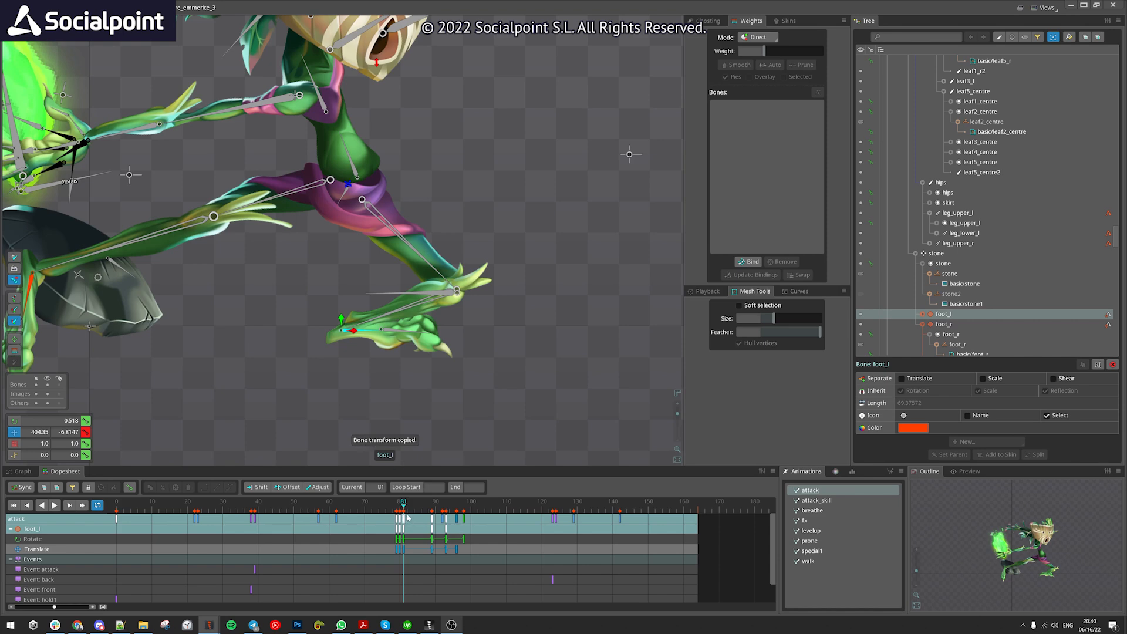
pyautogui.scroll(1, 360, 444)
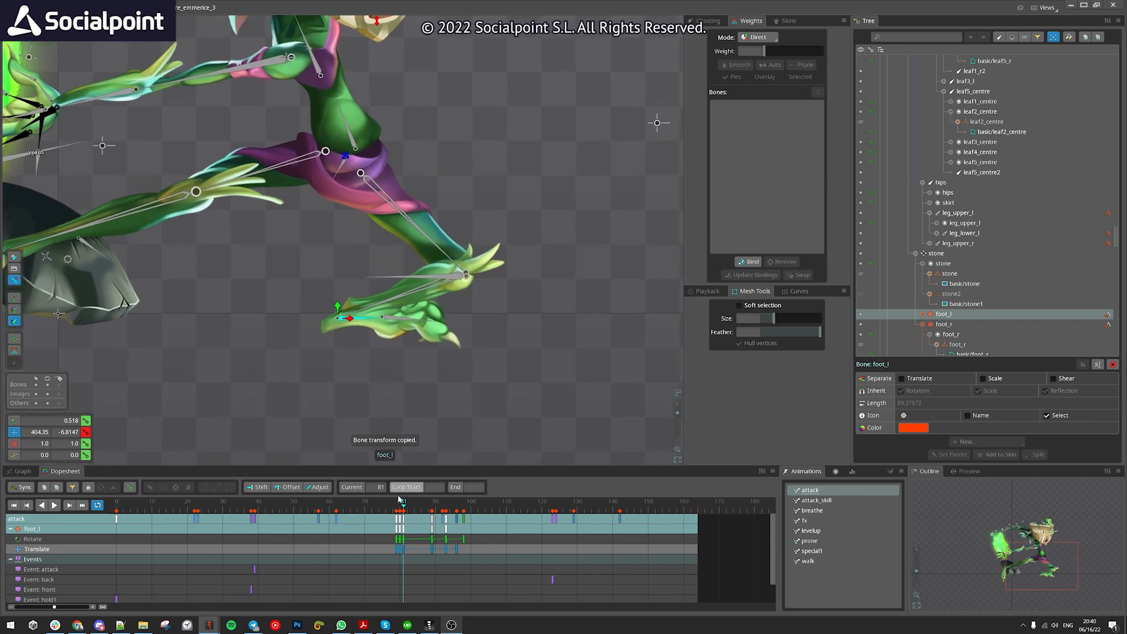
pyautogui.hotkey('ctrl', 'c')
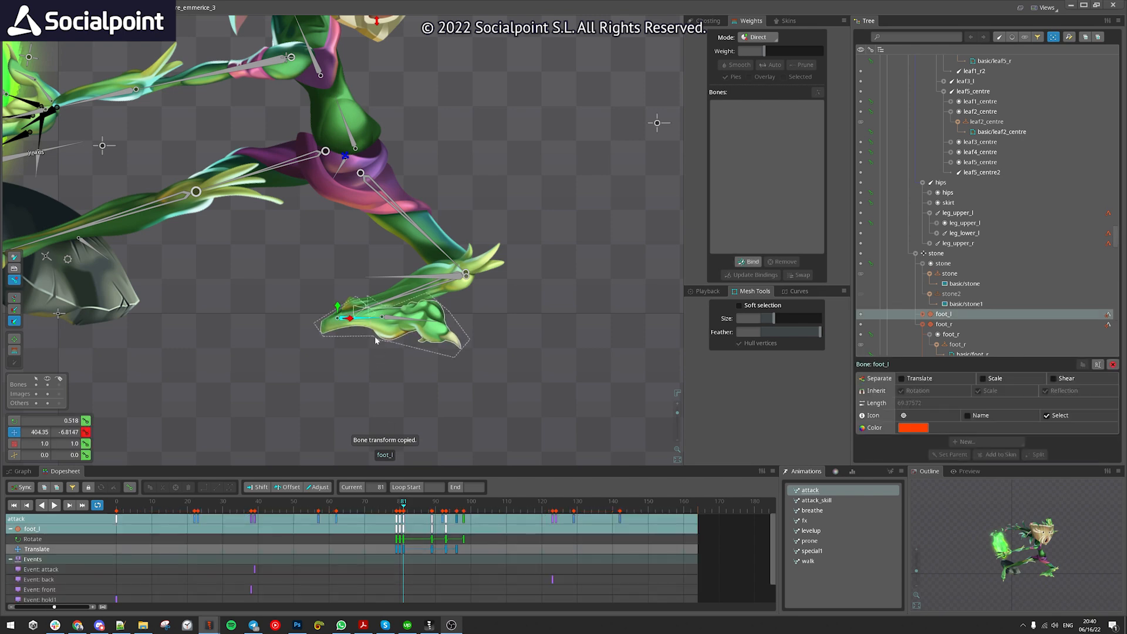
# Scrub the attack animation up to frame 81 to check the left foot's placement
pyautogui.click(372, 528)
pyautogui.moveTo(263, 366); pyautogui.dragTo(349, 380)
pyautogui.press('space')
pyautogui.click(145, 266)
pyautogui.moveTo(396, 506); pyautogui.dragTo(404, 506)
pyautogui.moveTo(554, 395); pyautogui.dragTo(468, 407)
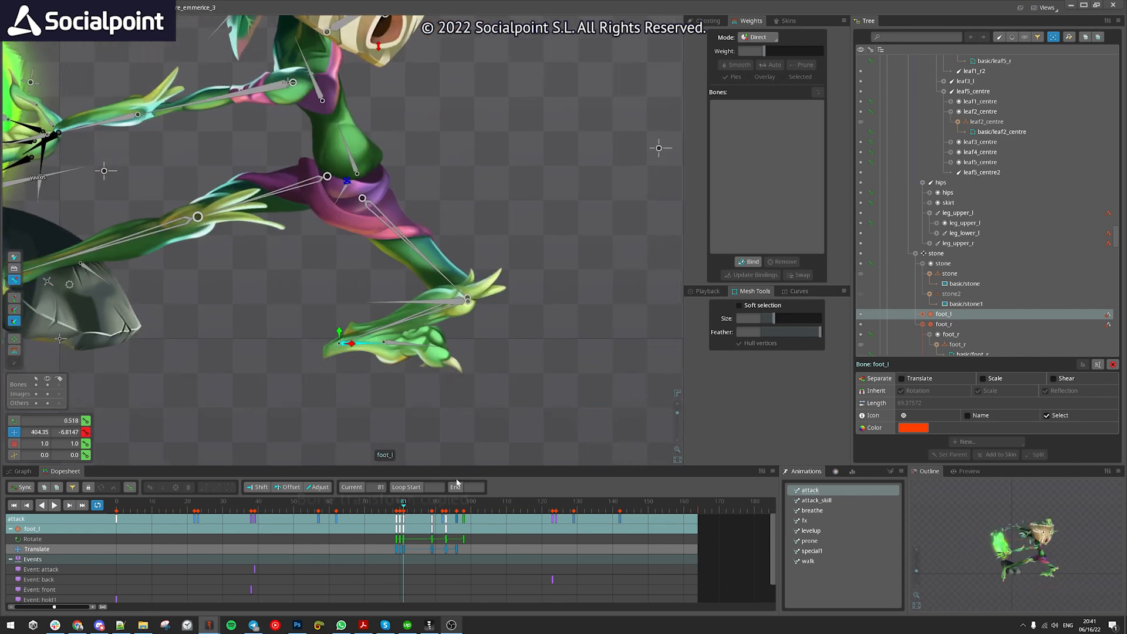
# Paste the copied foot_l bone transform on the individual frames from 82 to 88 of the attack animation
pyautogui.press('Right')
pyautogui.hotkey('ctrl', 'v')
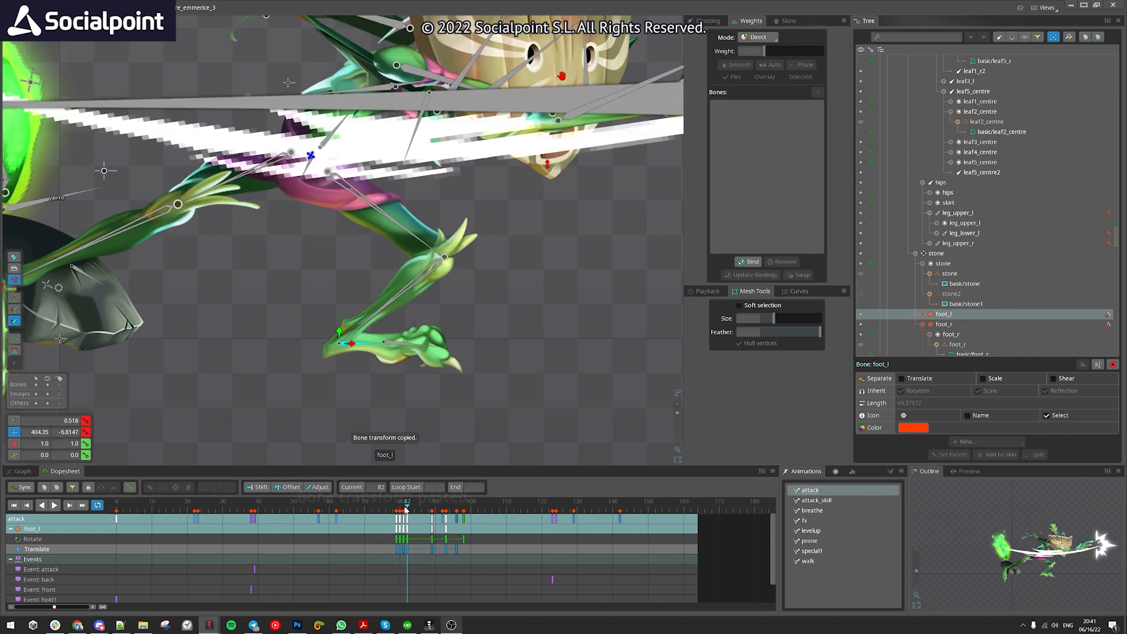
pyautogui.press('Right')
pyautogui.press('Right')
pyautogui.hotkey('ctrl', 'v')
pyautogui.press('Right')
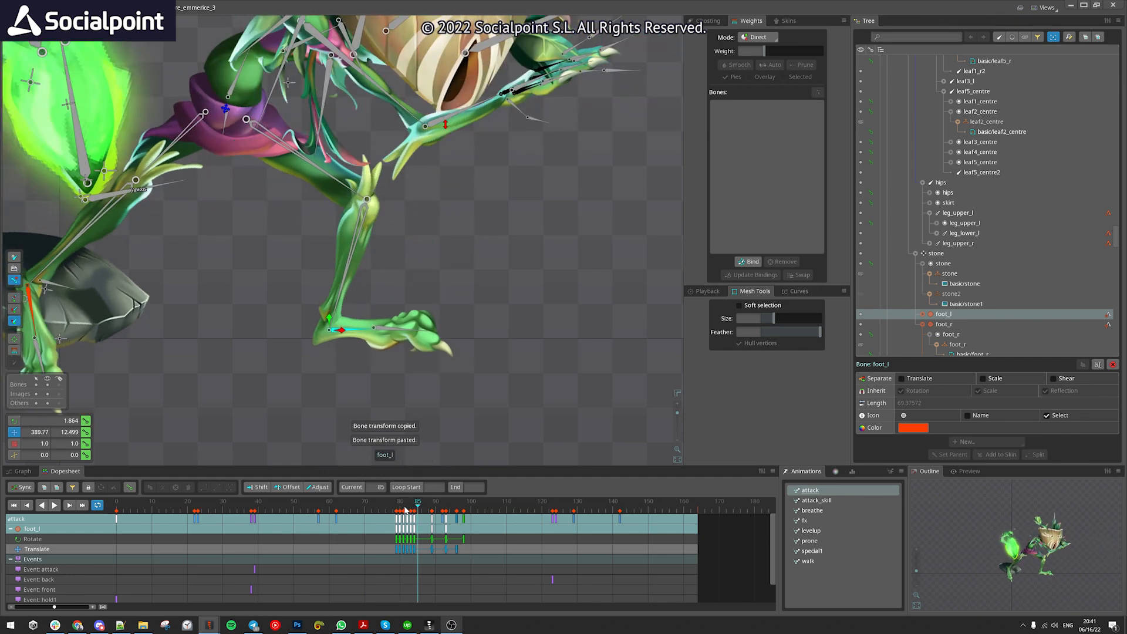
pyautogui.hotkey('ctrl', 'v')
pyautogui.press('Right')
pyautogui.hotkey('ctrl', 'v')
pyautogui.press('Right')
pyautogui.hotkey('ctrl', 'v')
pyautogui.press('Right')
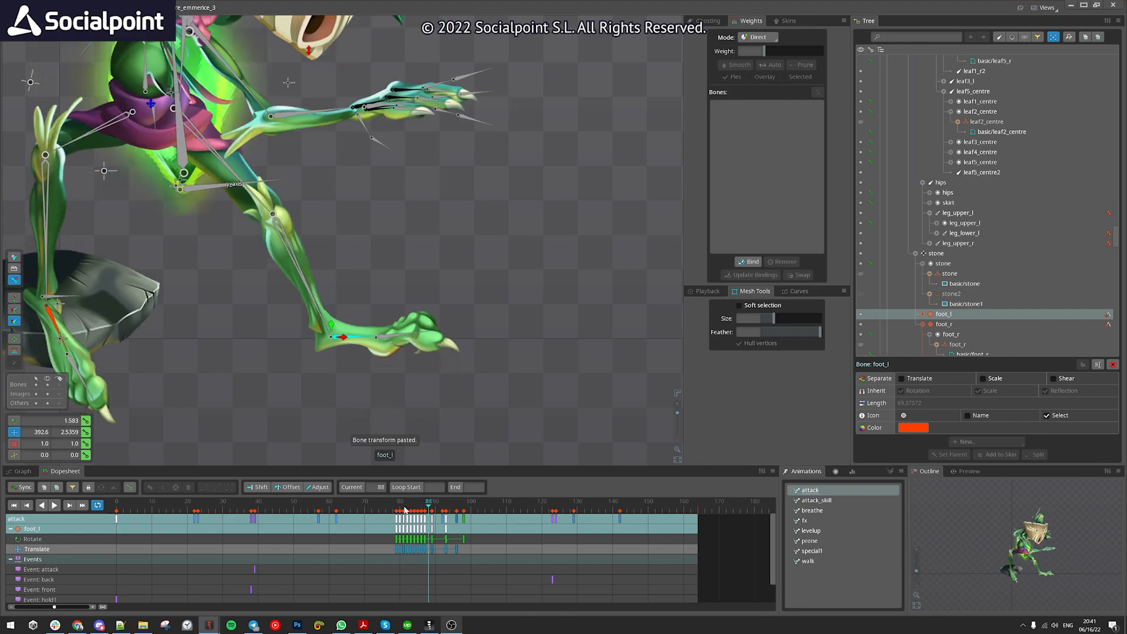
pyautogui.hotkey('ctrl', 'v')
# Apply linear interpolation to the selected foot_l keys from frames 79 to 88 and scrub through that range
pyautogui.moveTo(427, 512); pyautogui.dragTo(403, 525)
pyautogui.scroll(4, 424, 514)
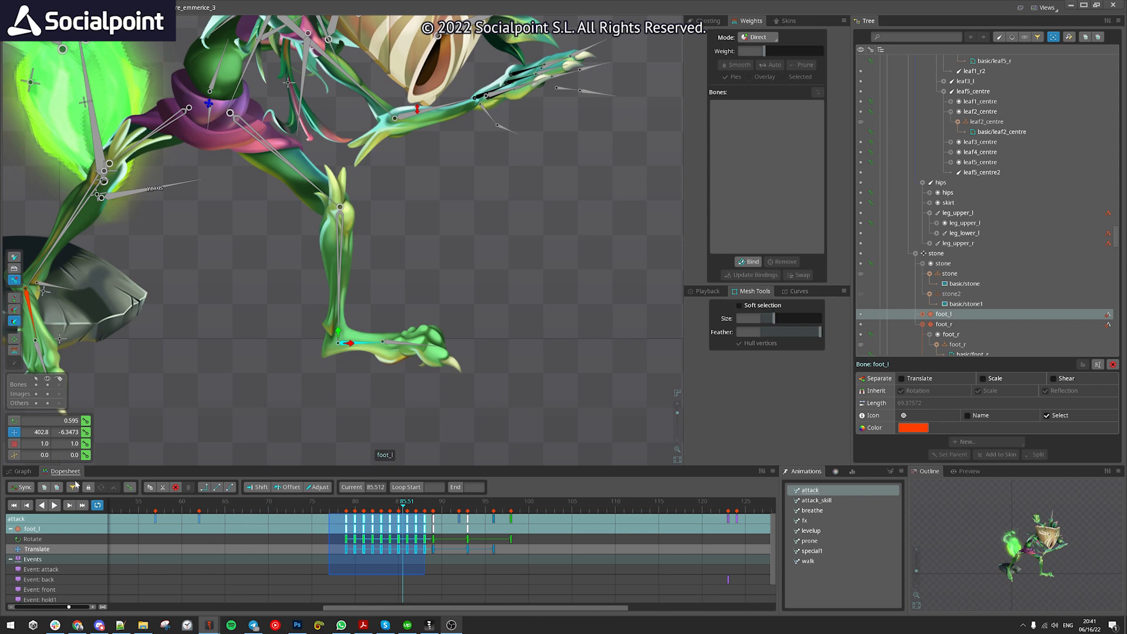
pyautogui.click(209, 488)
pyautogui.moveTo(339, 506); pyautogui.dragTo(392, 518)
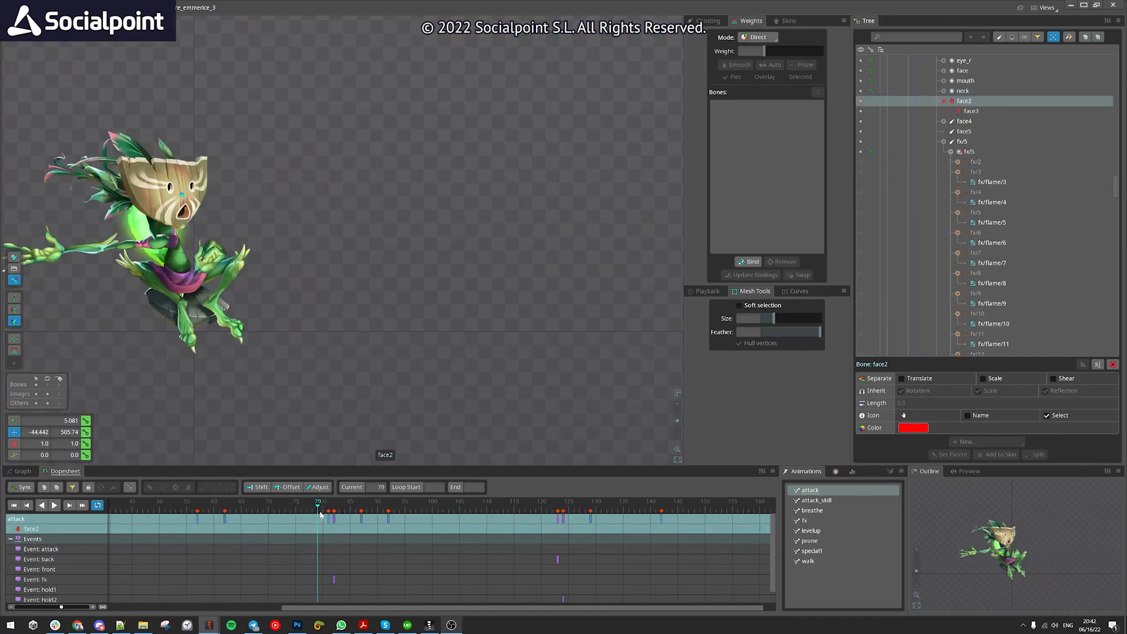
# Compare the mask and left arm poses between frames 78 and 79 of the attack animation
pyautogui.moveTo(321, 515)
pyautogui.mouseDown()
pyautogui.moveTo(332, 515)
pyautogui.moveTo(312, 509)
pyautogui.mouseUp()
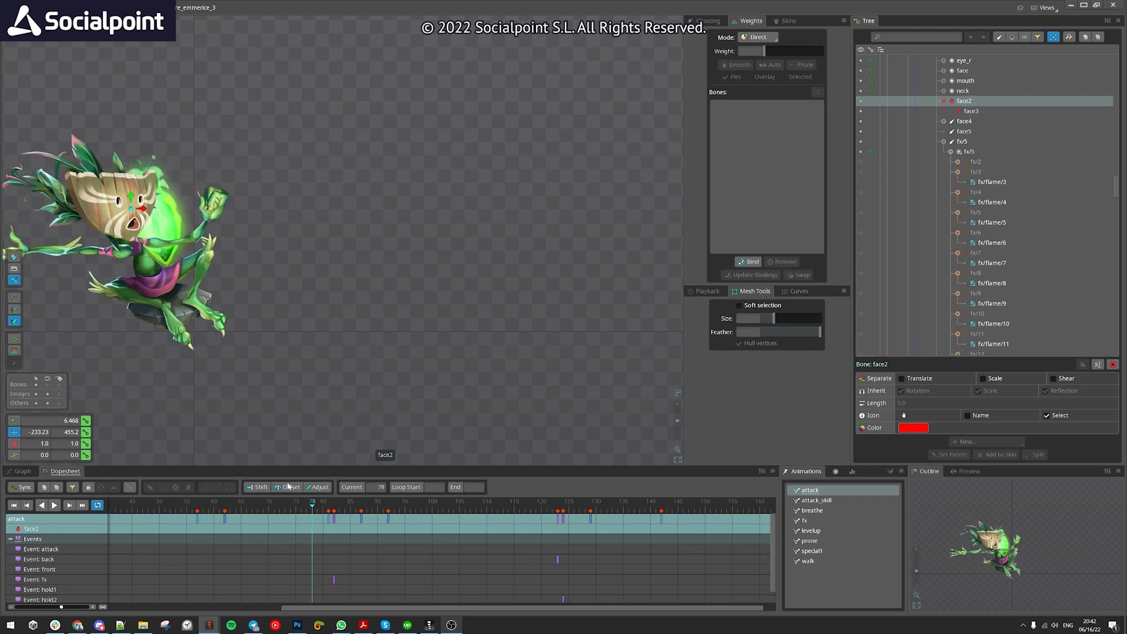
pyautogui.moveTo(209, 221); pyautogui.dragTo(383, 240)
pyautogui.scroll(1, 383, 239)
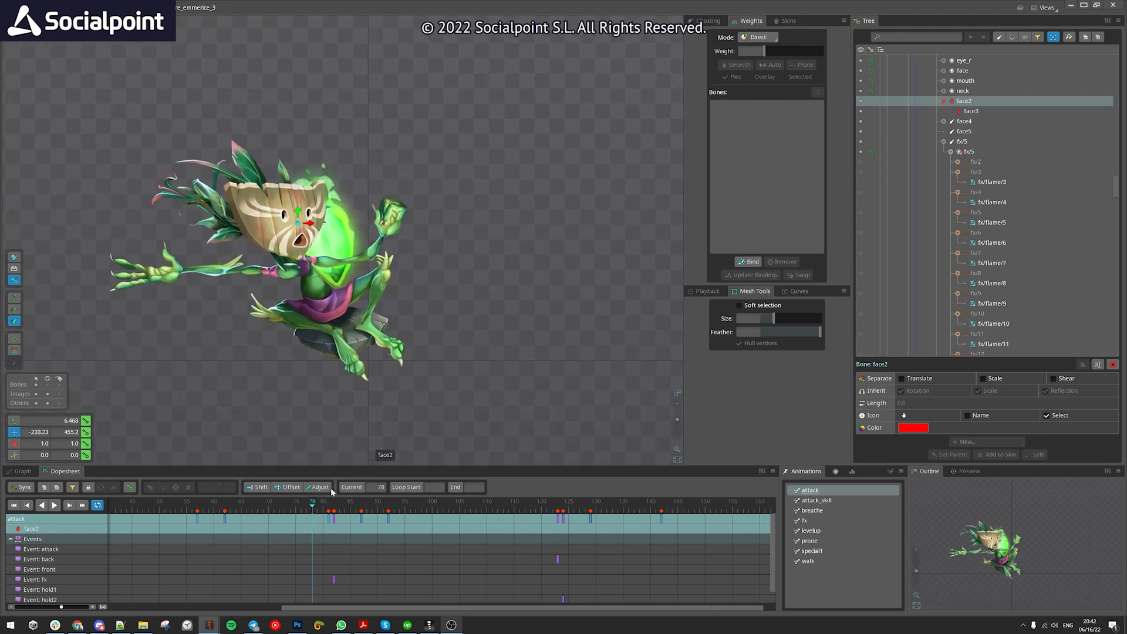
pyautogui.press('Right')
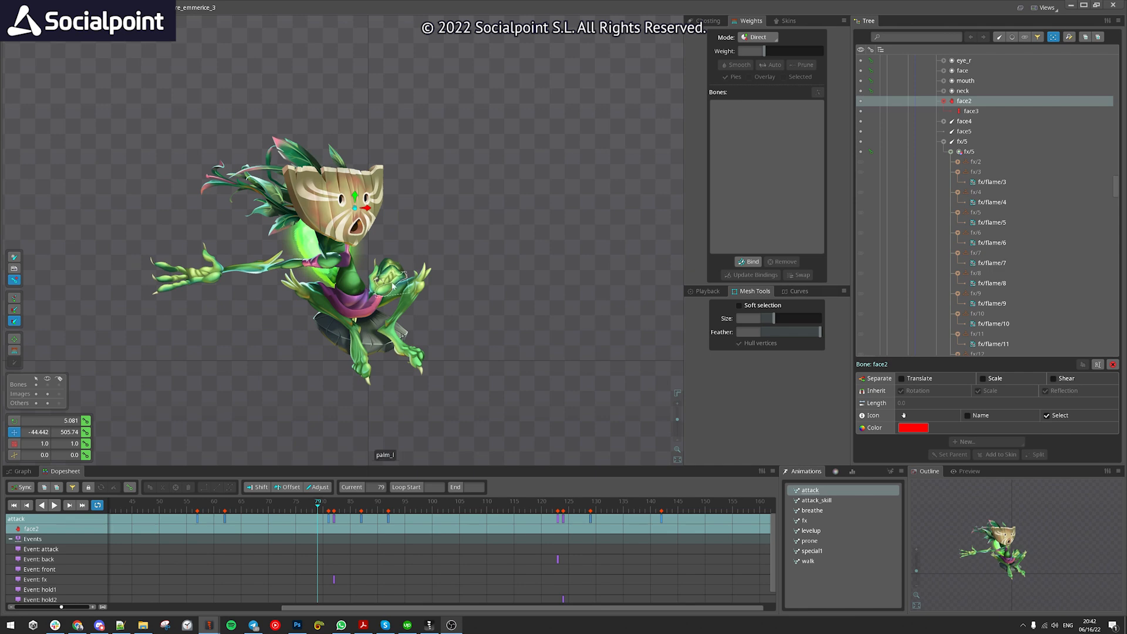
pyautogui.scroll(2, 398, 279)
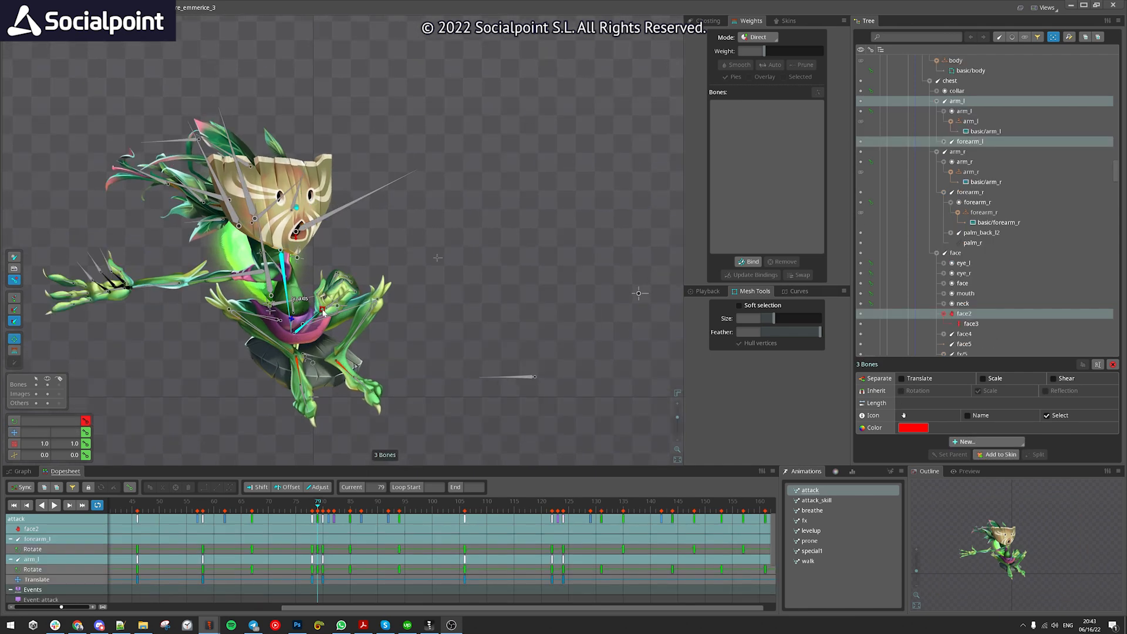
pyautogui.press('Left')
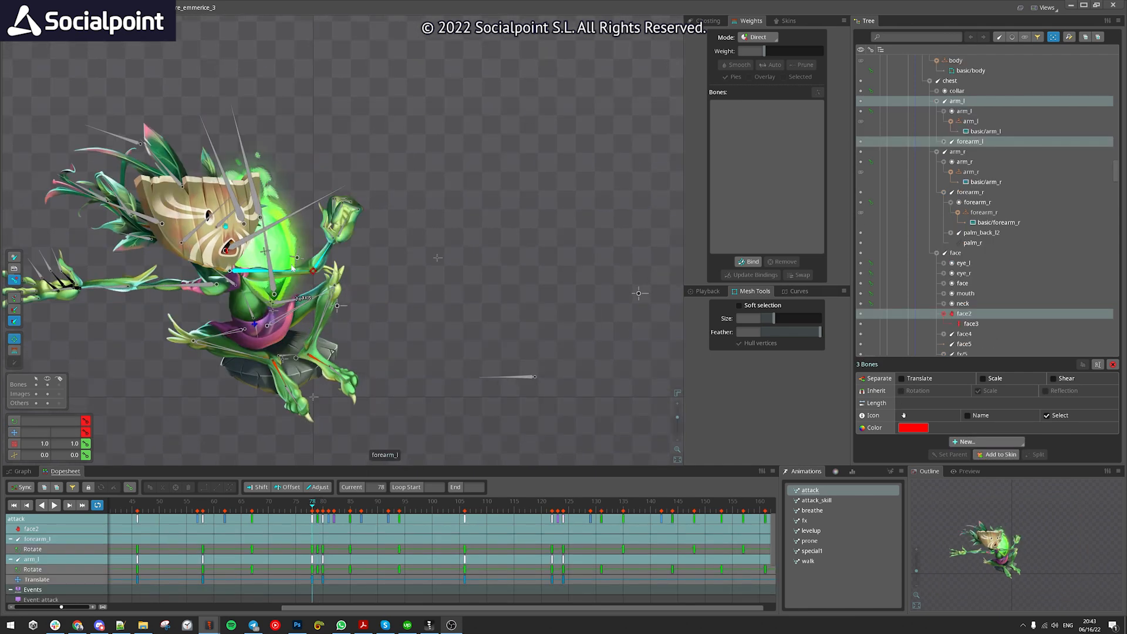
pyautogui.moveTo(397, 316); pyautogui.dragTo(465, 331)
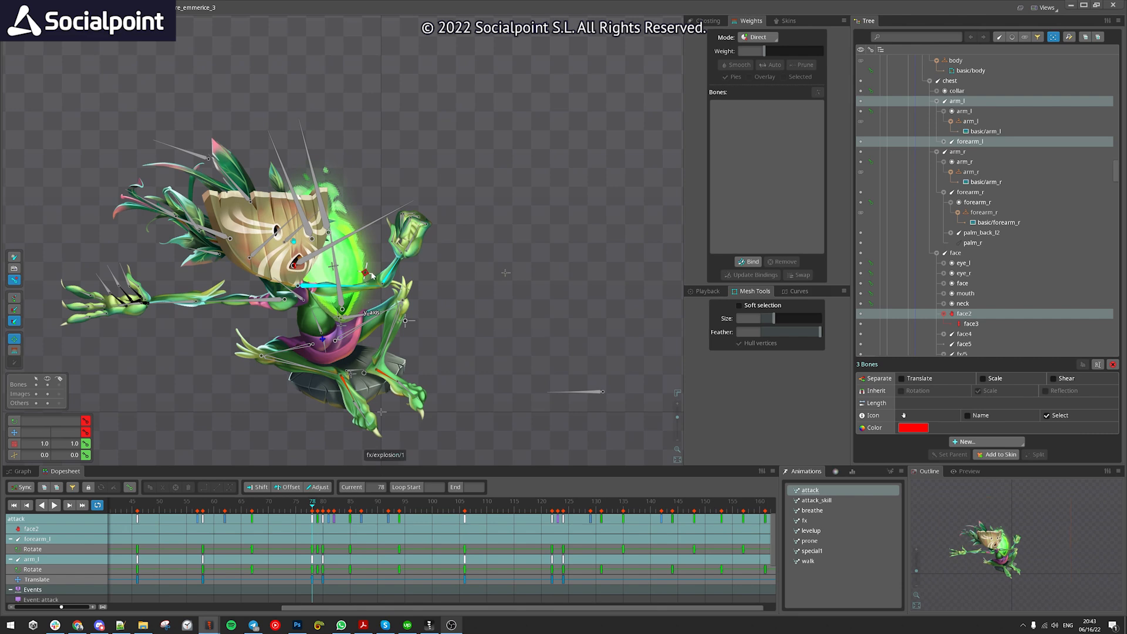
pyautogui.press('Right')
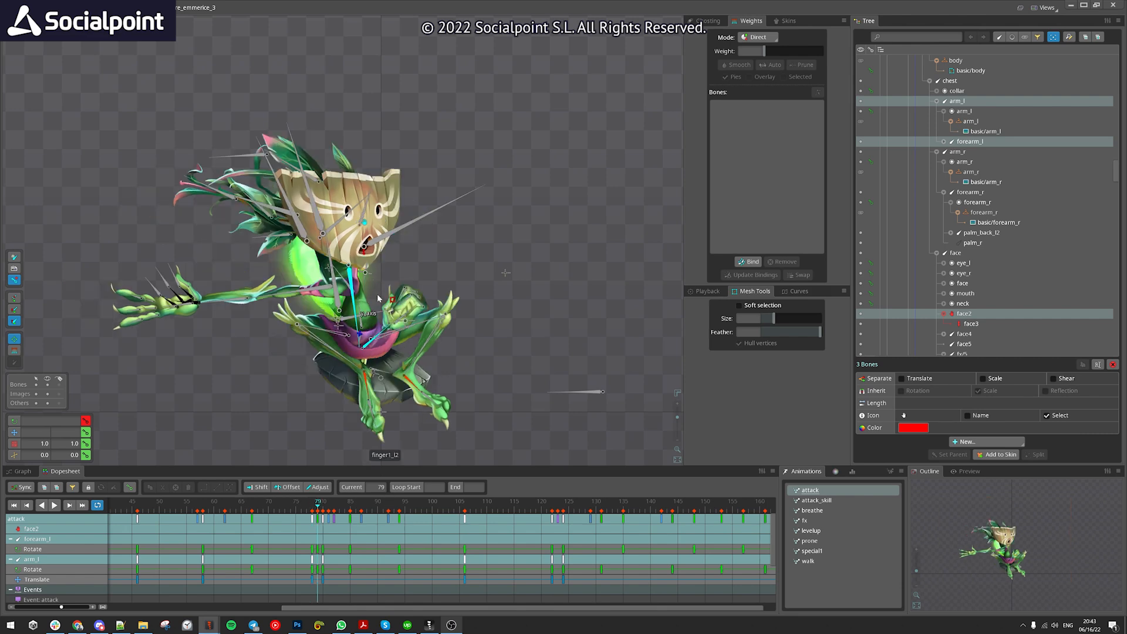
# Try posing the left arm stretched forward at frame 79 and compare it with frame 78
pyautogui.moveTo(421, 339); pyautogui.dragTo(387, 265)
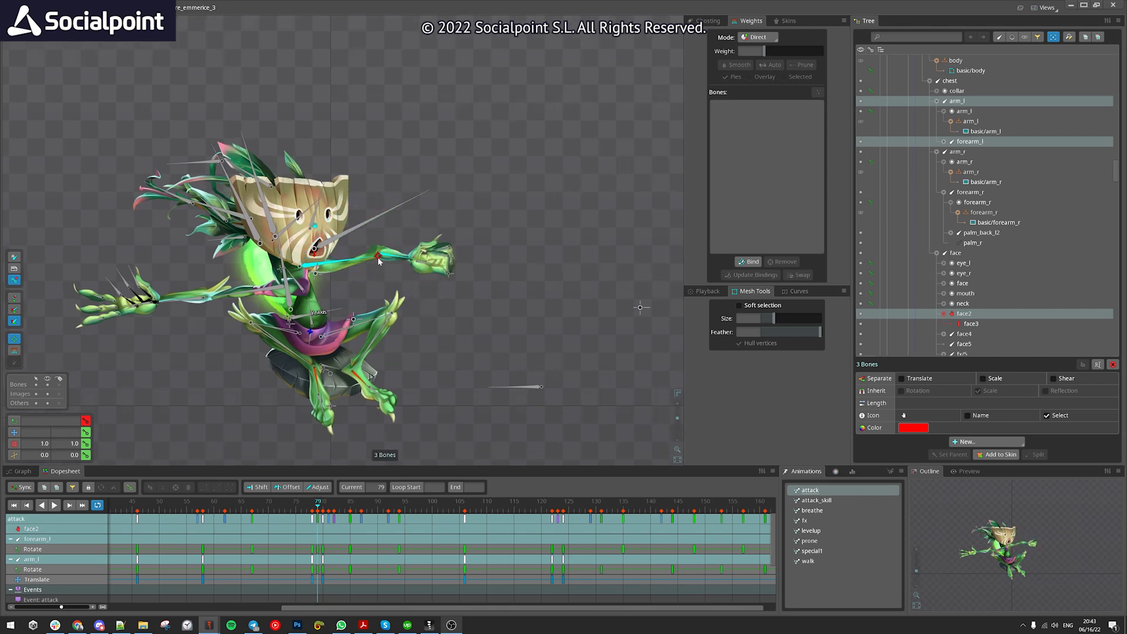
pyautogui.click(313, 511)
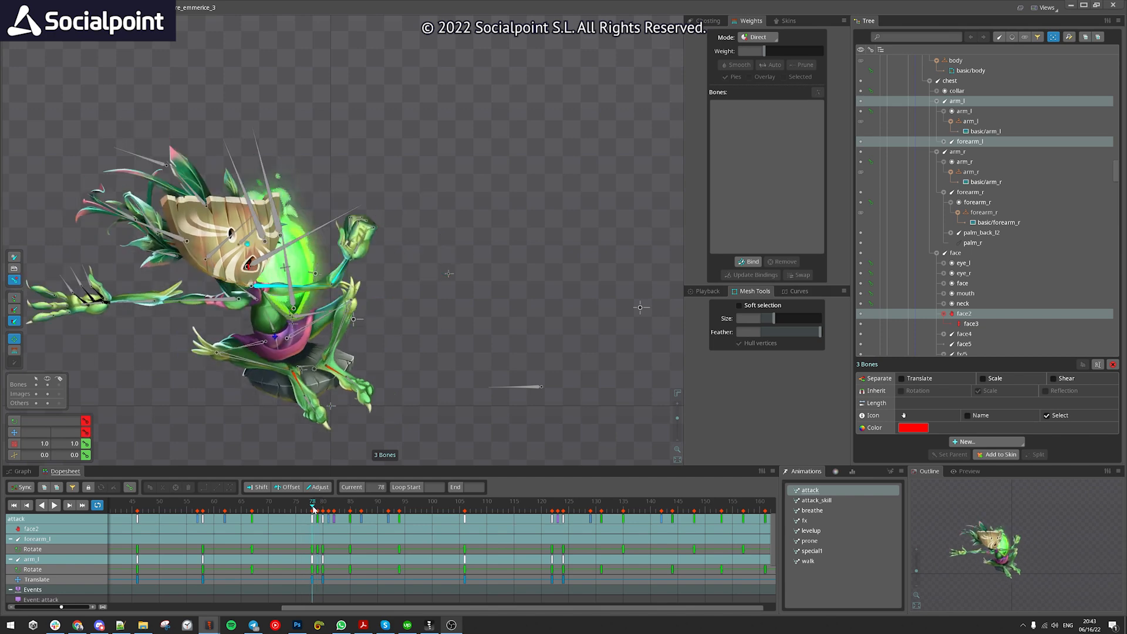
pyautogui.click(318, 510)
pyautogui.moveTo(314, 508); pyautogui.dragTo(317, 507)
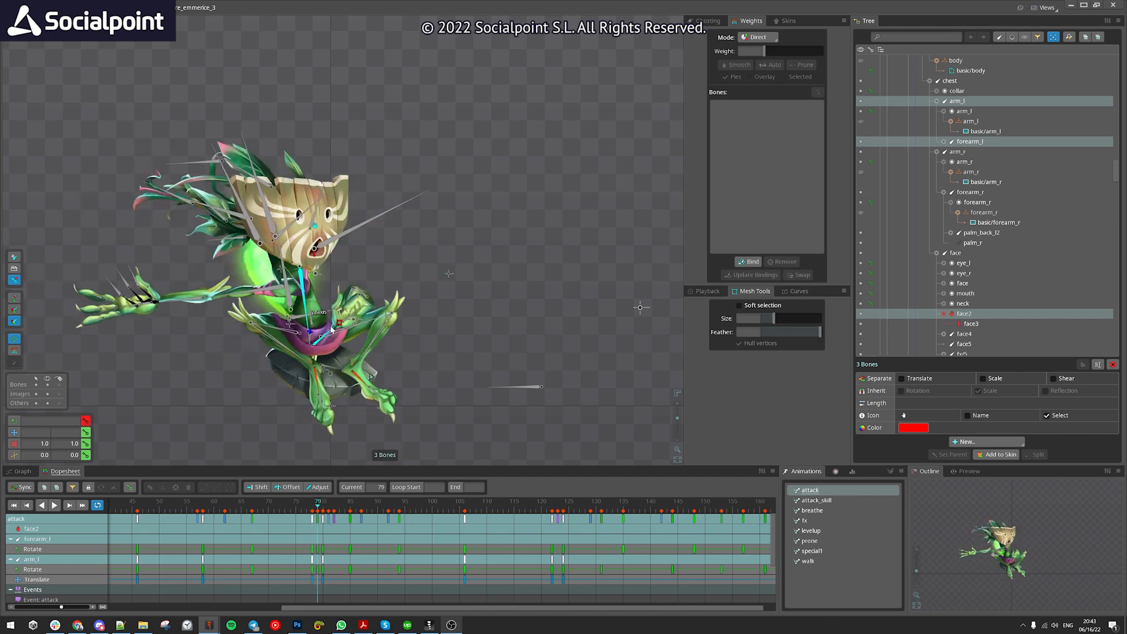
# Pose the arm_l and forearm_l bones at frame 79 with the elbow bent and fist raised, undoing the extra adjustments
pyautogui.scroll(2, 391, 299)
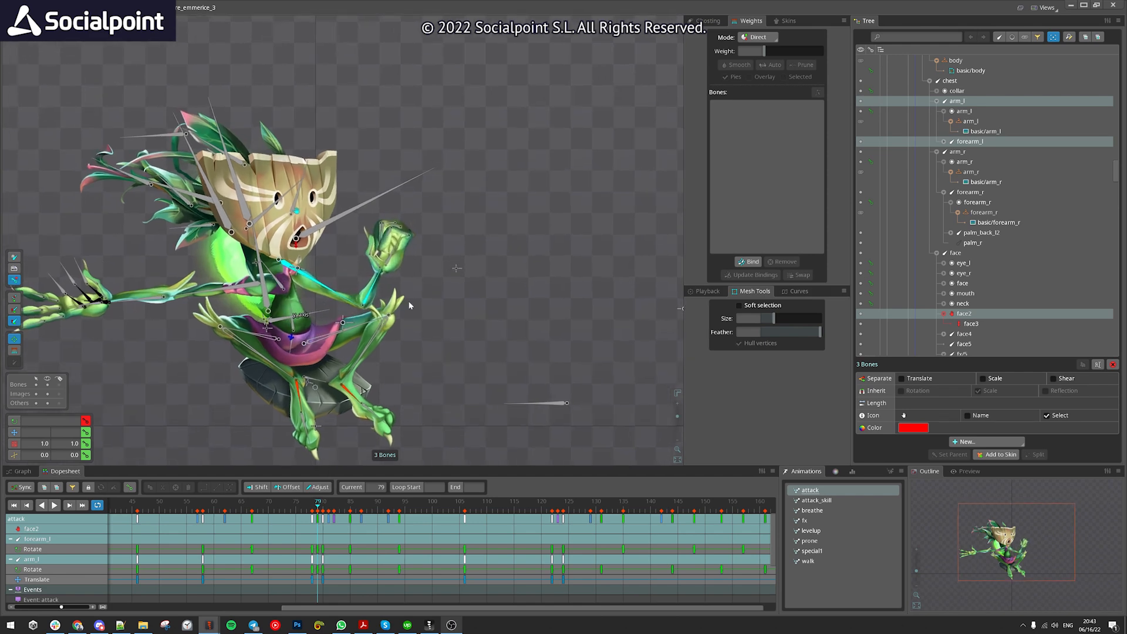
pyautogui.moveTo(371, 287)
pyautogui.mouseDown()
pyautogui.moveTo(376, 308)
pyautogui.moveTo(366, 304)
pyautogui.mouseUp()
pyautogui.hotkey('ctrl', 'z')
pyautogui.hotkey('ctrl', 'z')
pyautogui.press('b')
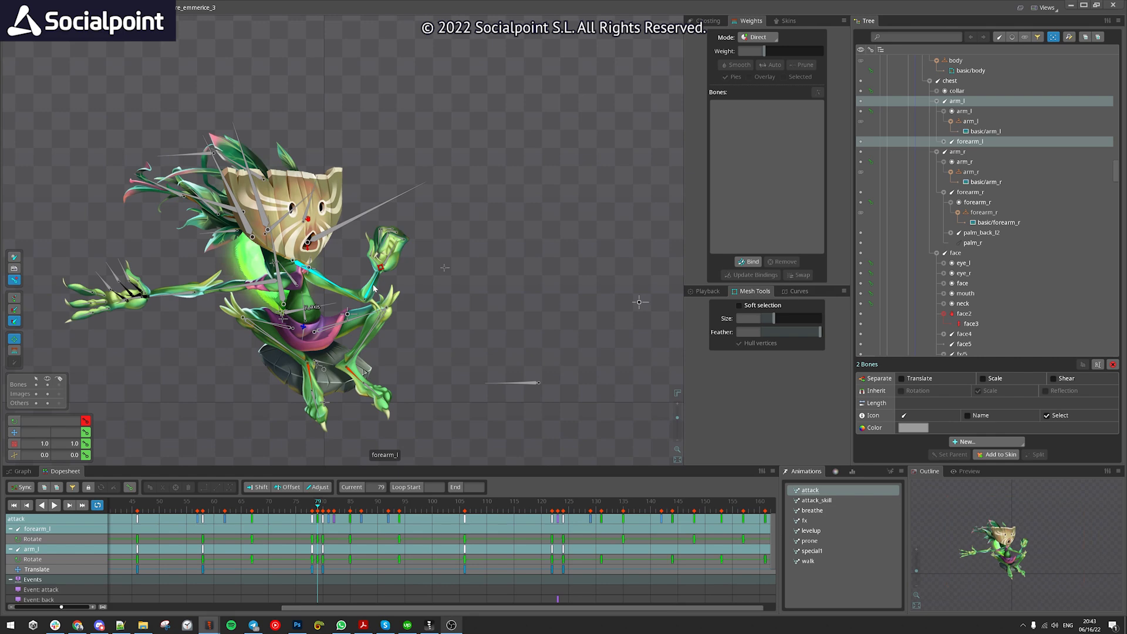
# Shorten the arm_l bone by scaling it at frame 79 and adjust the bent arm together with forearm_l
pyautogui.click(331, 281)
pyautogui.moveTo(310, 276); pyautogui.dragTo(301, 269)
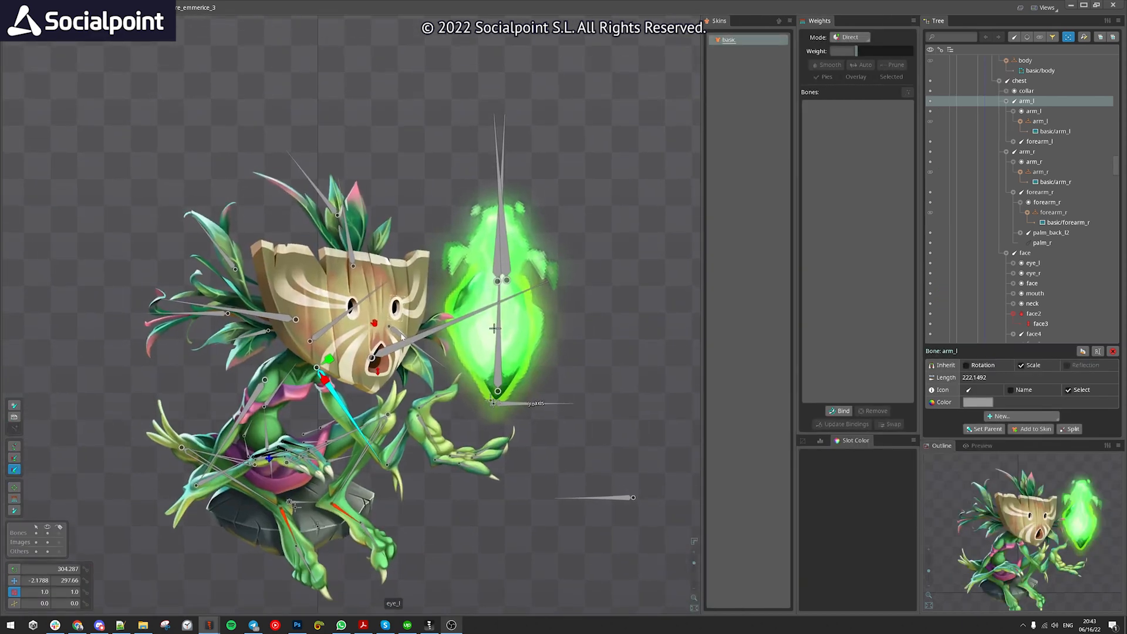
pyautogui.click(396, 453)
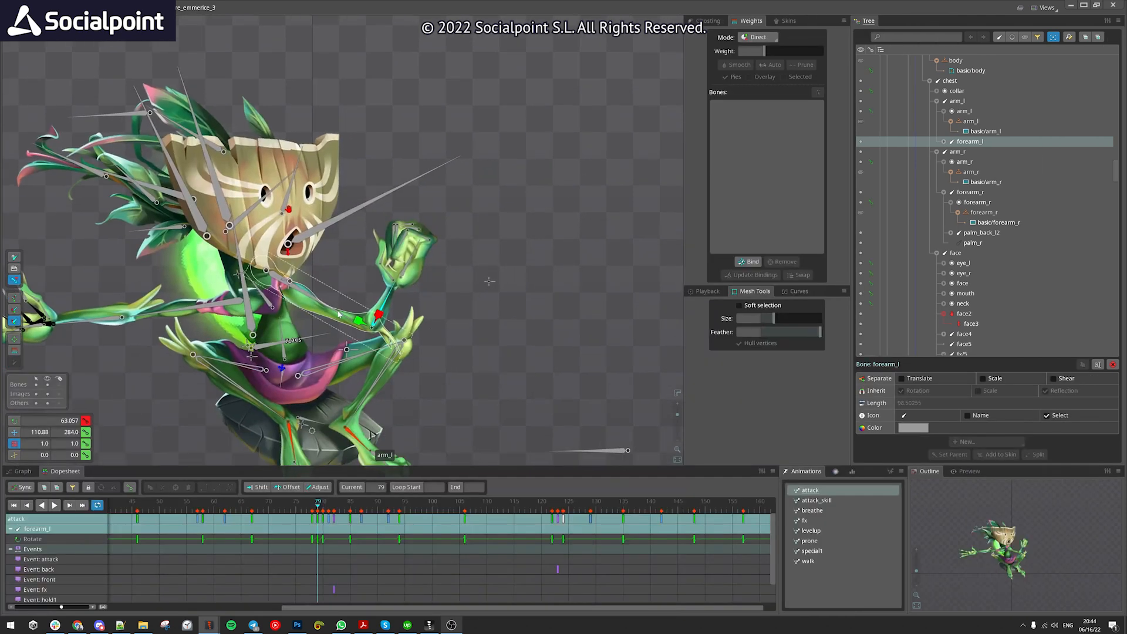
pyautogui.click(323, 309)
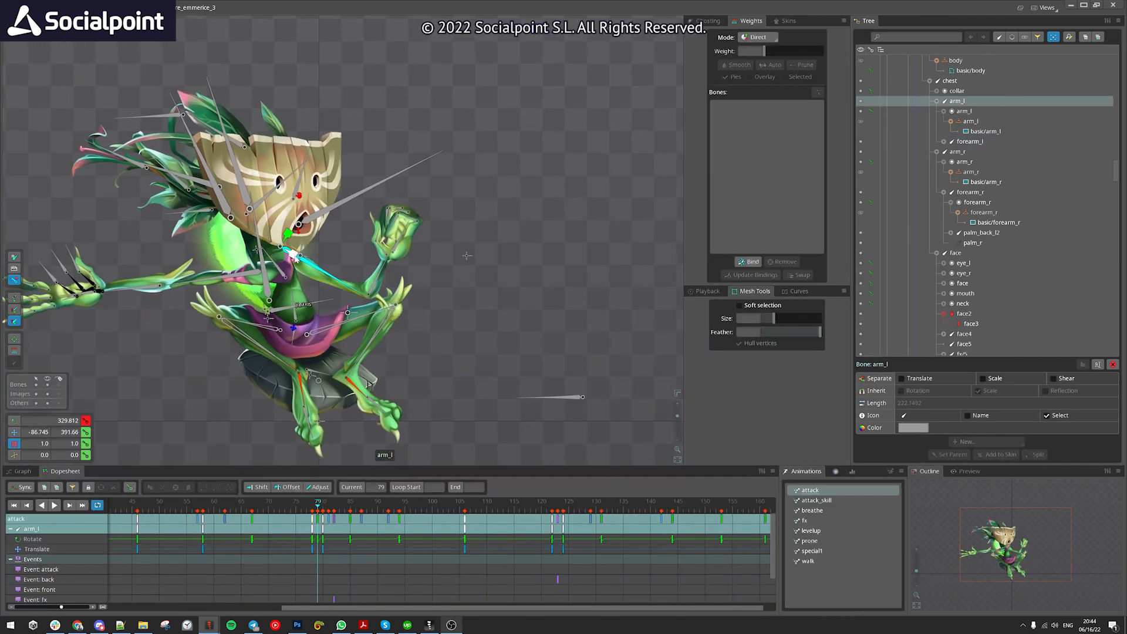
pyautogui.moveTo(294, 257); pyautogui.dragTo(284, 252)
pyautogui.keyDown('ctrl'); pyautogui.click(339, 262); pyautogui.keyUp('ctrl')
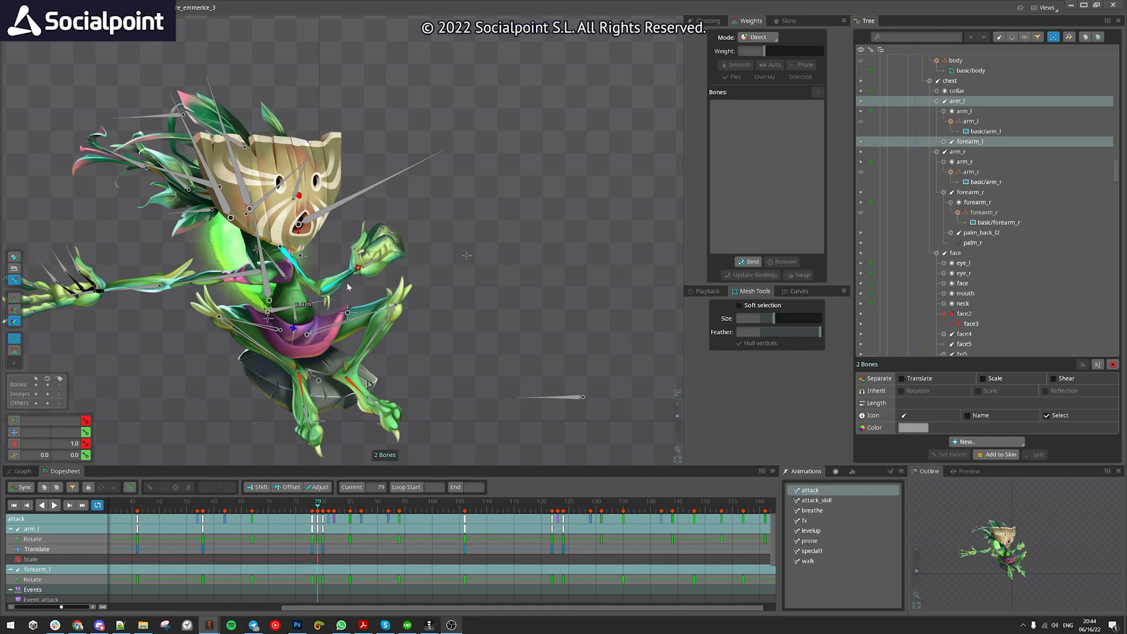
pyautogui.scroll(-3, 386, 320)
pyautogui.scroll(2, 352, 235)
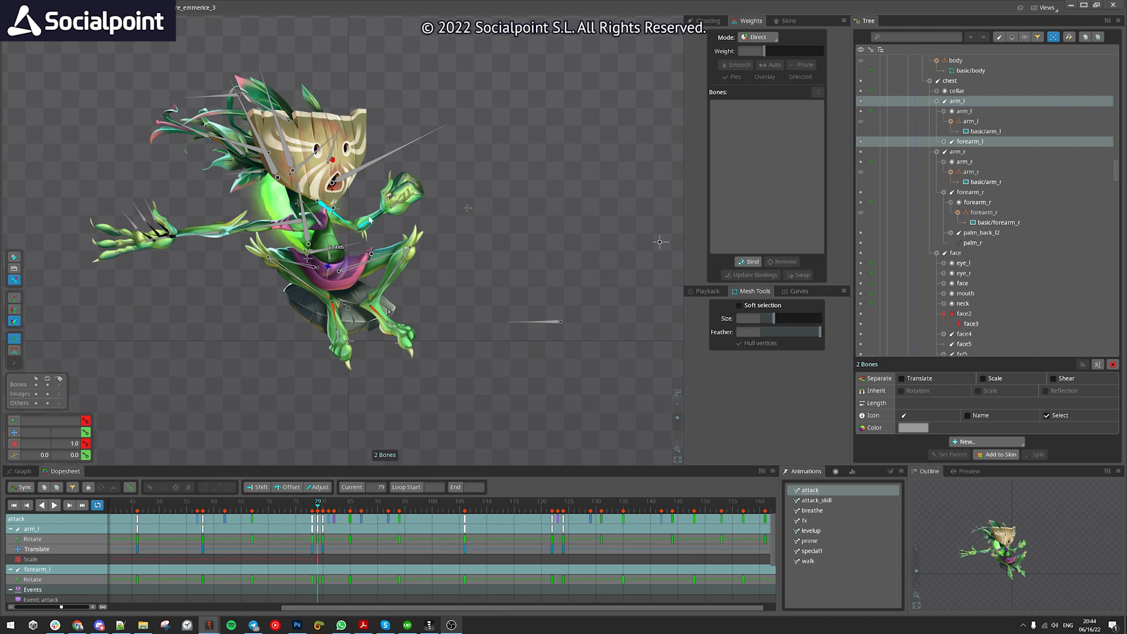
# Pose arm_l and forearm_l at frame 80 as a bent arm below the mask, key the pose, and compare neighbouring frames
pyautogui.press('x')
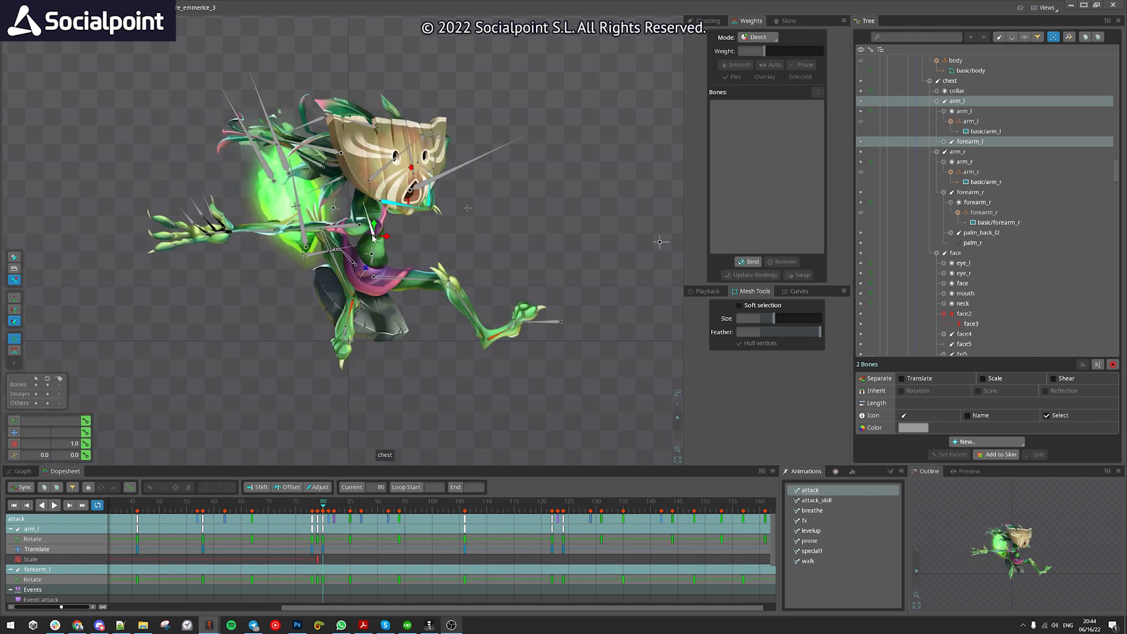
pyautogui.scroll(2, 330, 266)
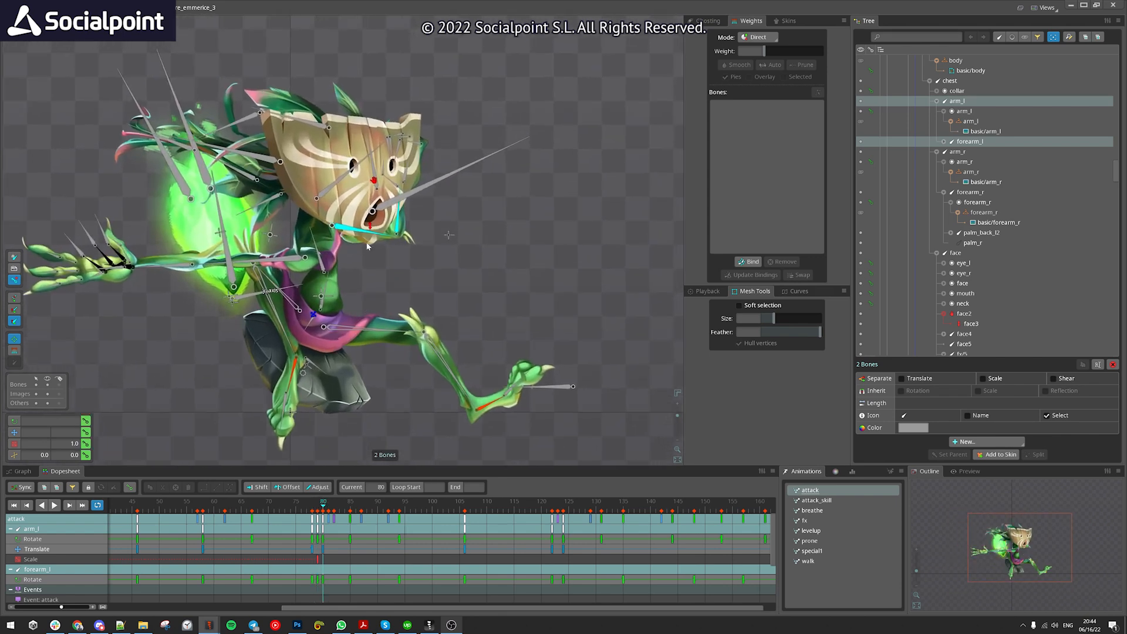
pyautogui.moveTo(397, 220); pyautogui.dragTo(389, 298)
pyautogui.press('Left')
pyautogui.press('Right')
pyautogui.press('Right')
pyautogui.press('k')
pyautogui.press('Left')
pyautogui.scroll(2, 411, 241)
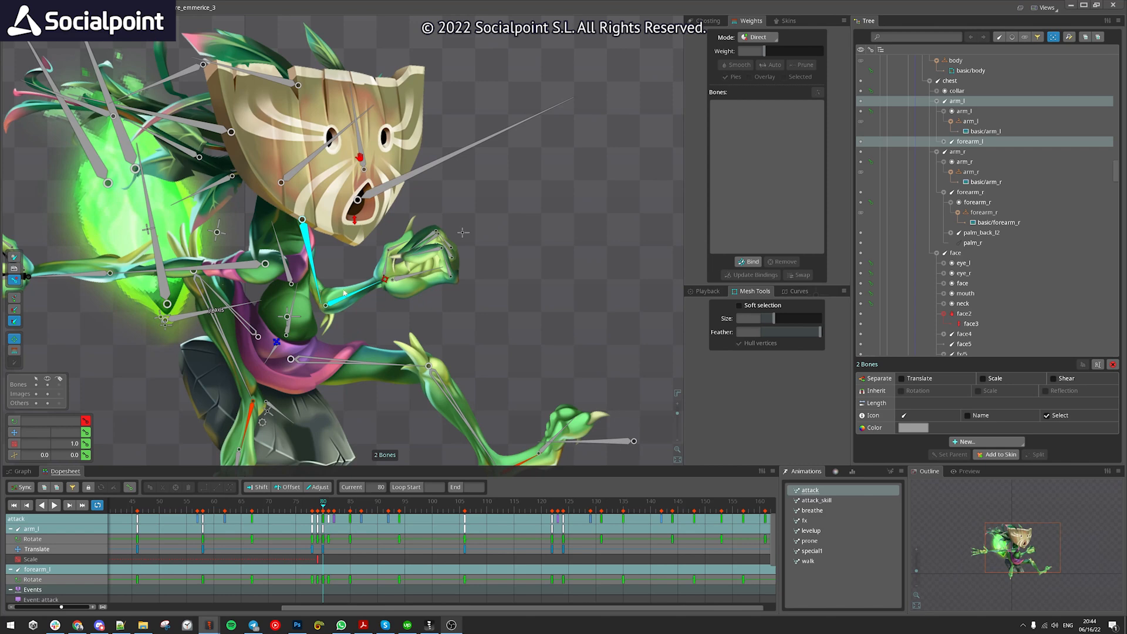
# Examine the left arm's pose at frame 80 in relation to the whole character
pyautogui.scroll(-2, 331, 303)
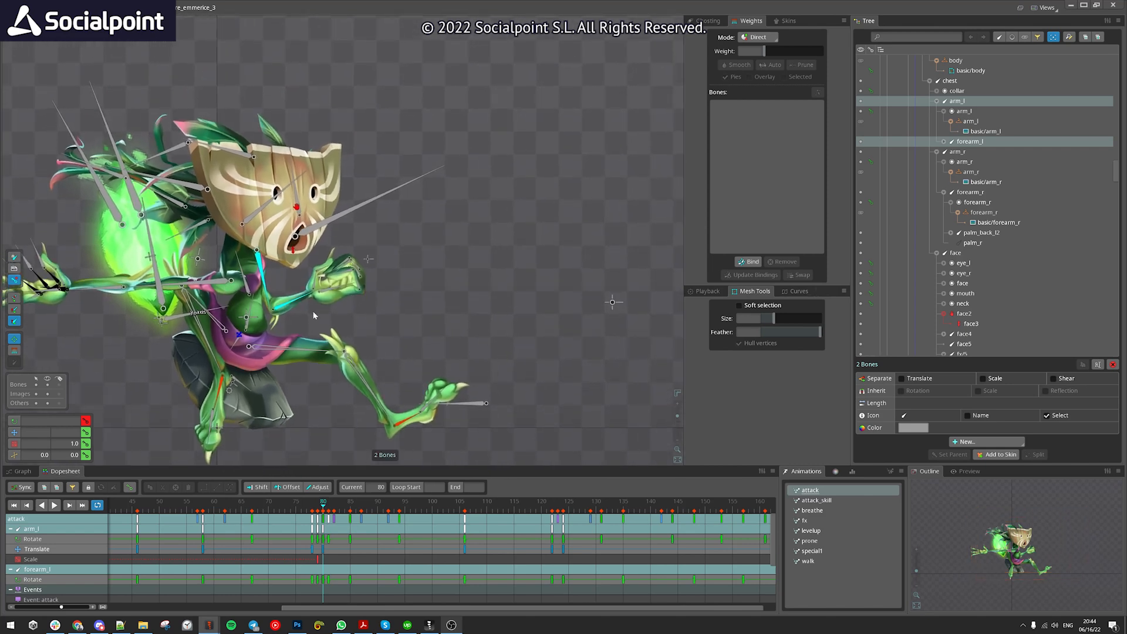
pyautogui.scroll(-3, 312, 310)
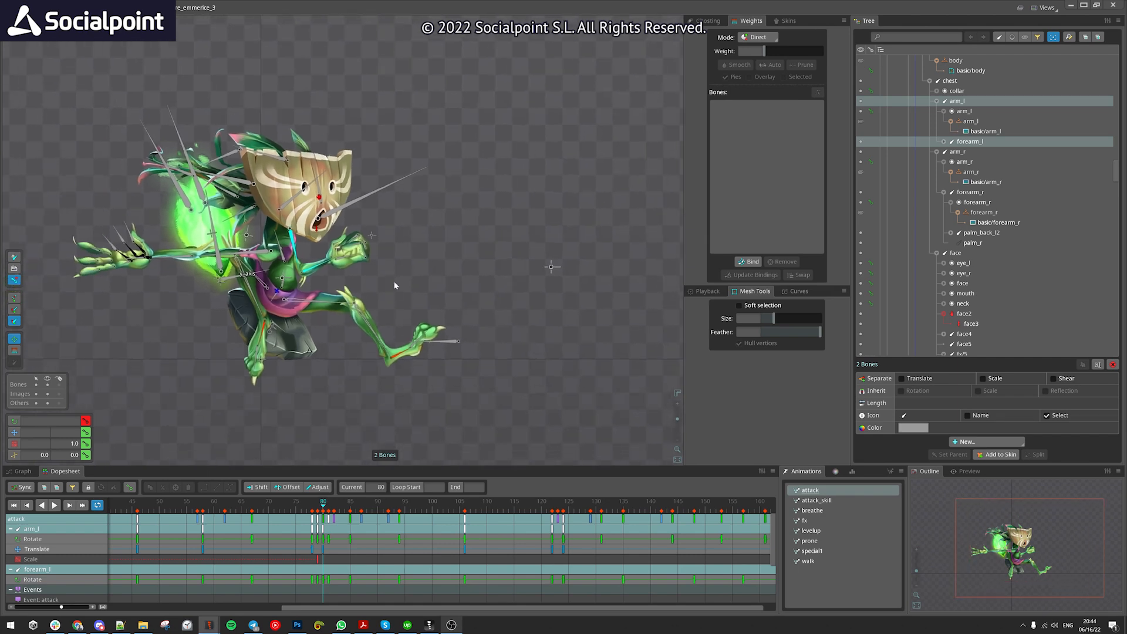
pyautogui.scroll(-2, 314, 296)
pyautogui.moveTo(313, 295); pyautogui.dragTo(408, 300)
pyautogui.scroll(2, 449, 340)
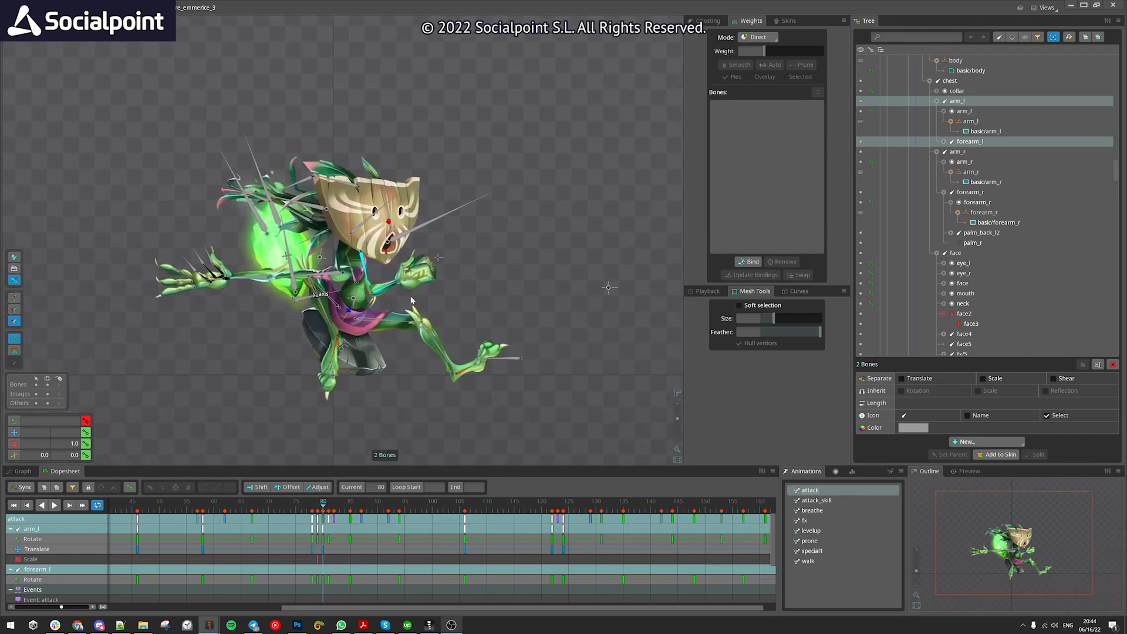
pyautogui.moveTo(463, 336); pyautogui.dragTo(443, 291)
pyautogui.scroll(2, 442, 346)
pyautogui.scroll(-1, 458, 285)
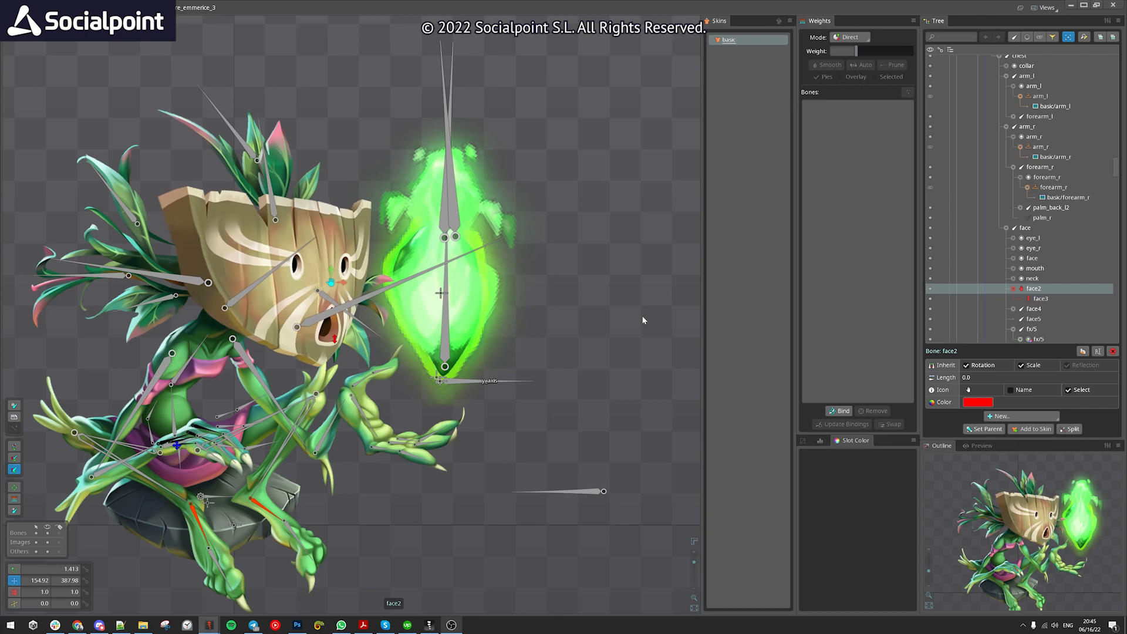
# Scale the face2 bone in the setup pose to 0.6267 horizontally to narrow the front of the mask
pyautogui.scroll(3, 336, 285)
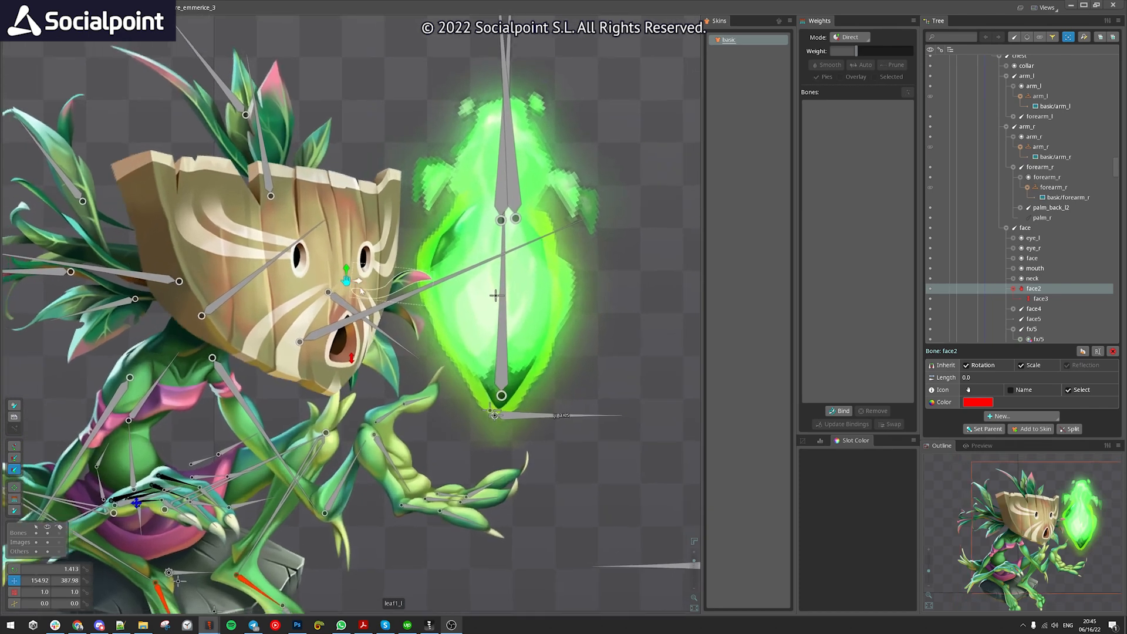
pyautogui.scroll(-3, 387, 298)
pyautogui.moveTo(379, 295); pyautogui.dragTo(355, 300)
pyautogui.press('c')
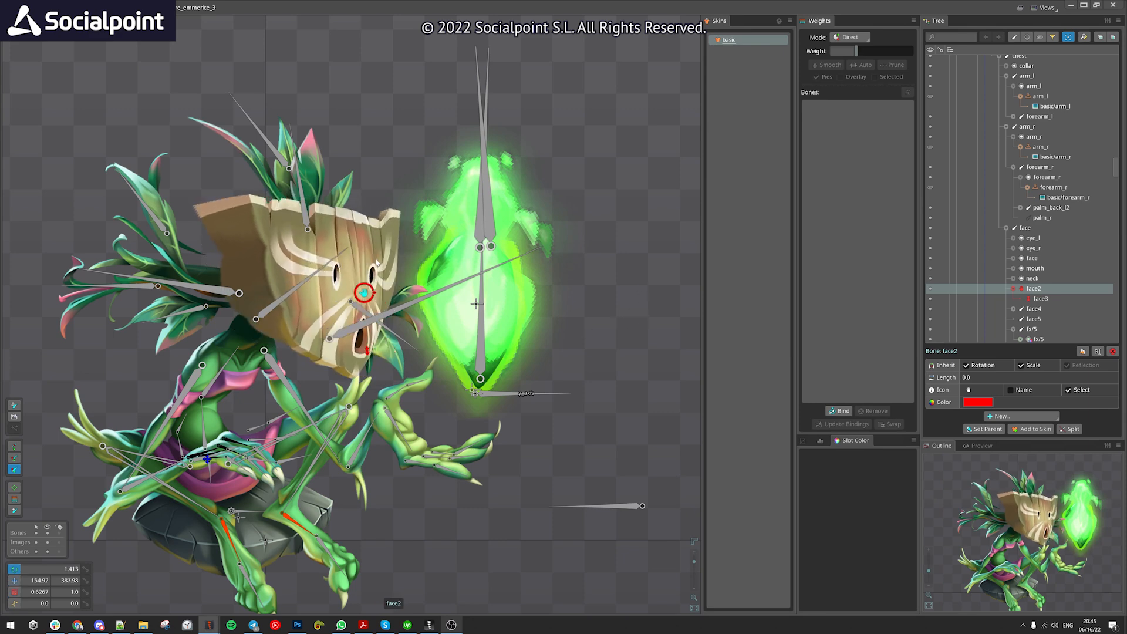
pyautogui.scroll(-3, 379, 325)
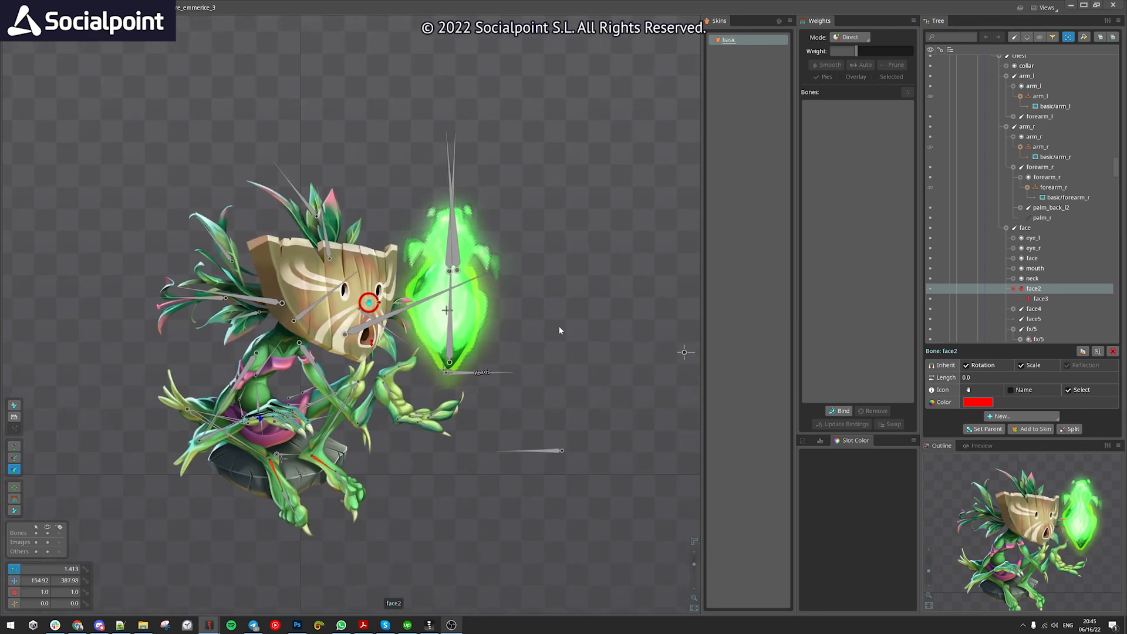
pyautogui.scroll(-1, 536, 335)
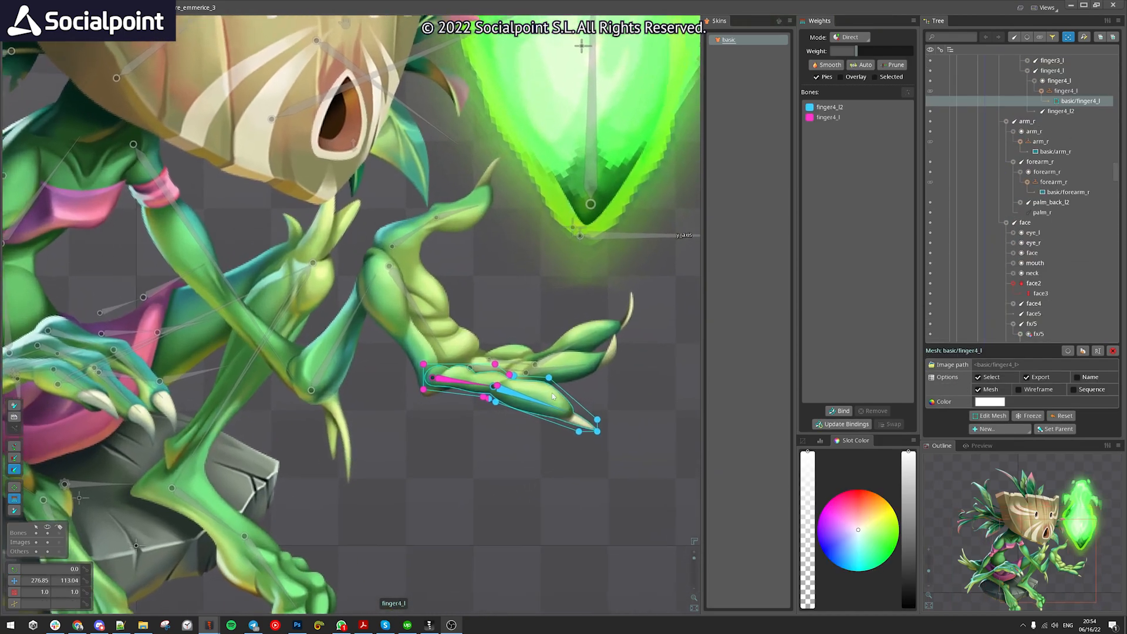
# Inspect the vertices of the finger4_l mesh around the finger joint in mesh editing mode, and leave the mesh unchanged
pyautogui.scroll(4, 552, 397)
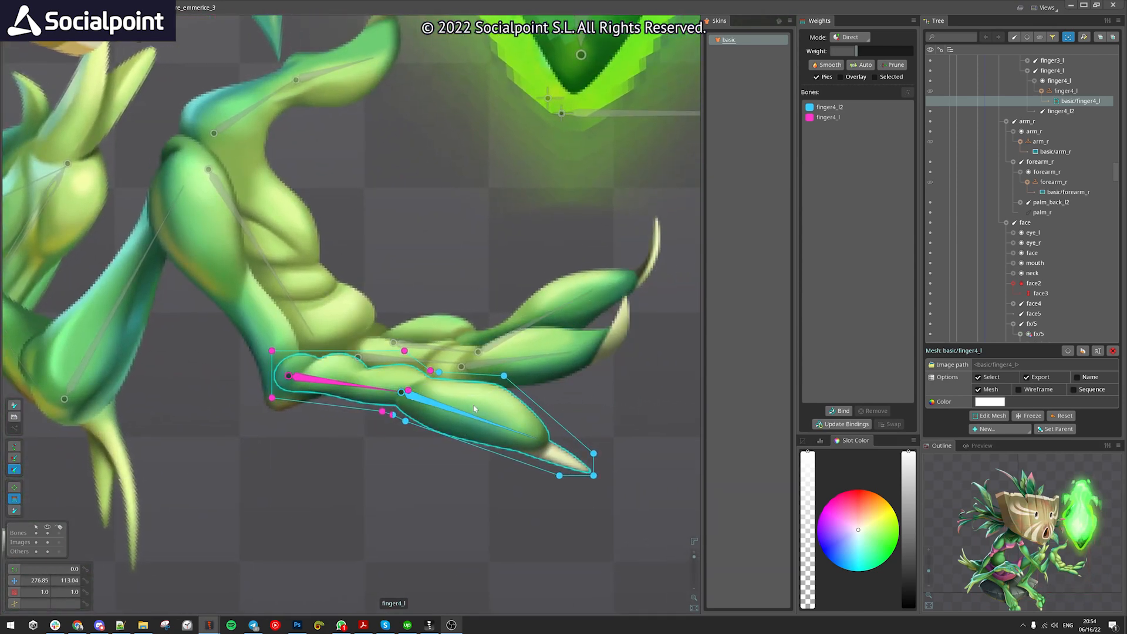
pyautogui.scroll(2, 474, 408)
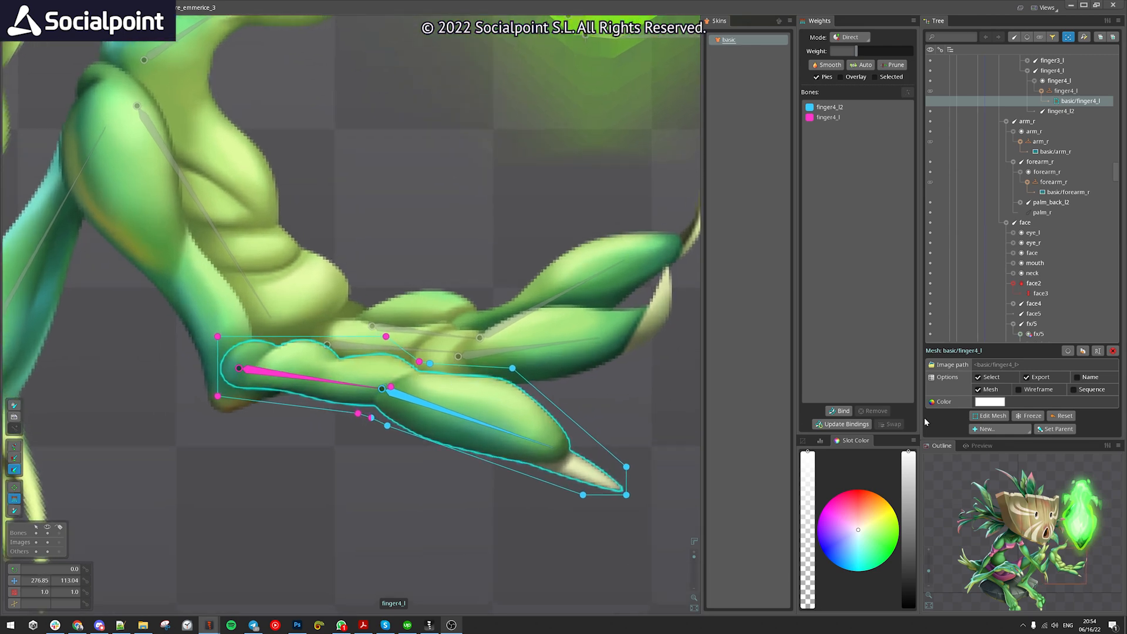
pyautogui.click(986, 417)
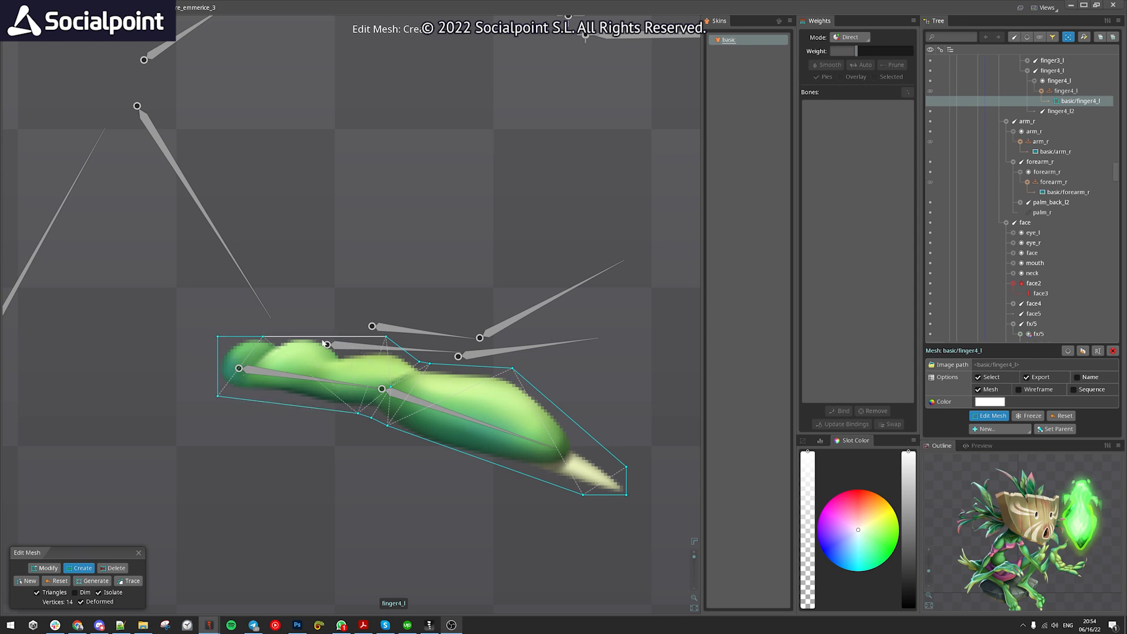
pyautogui.scroll(4, 424, 376)
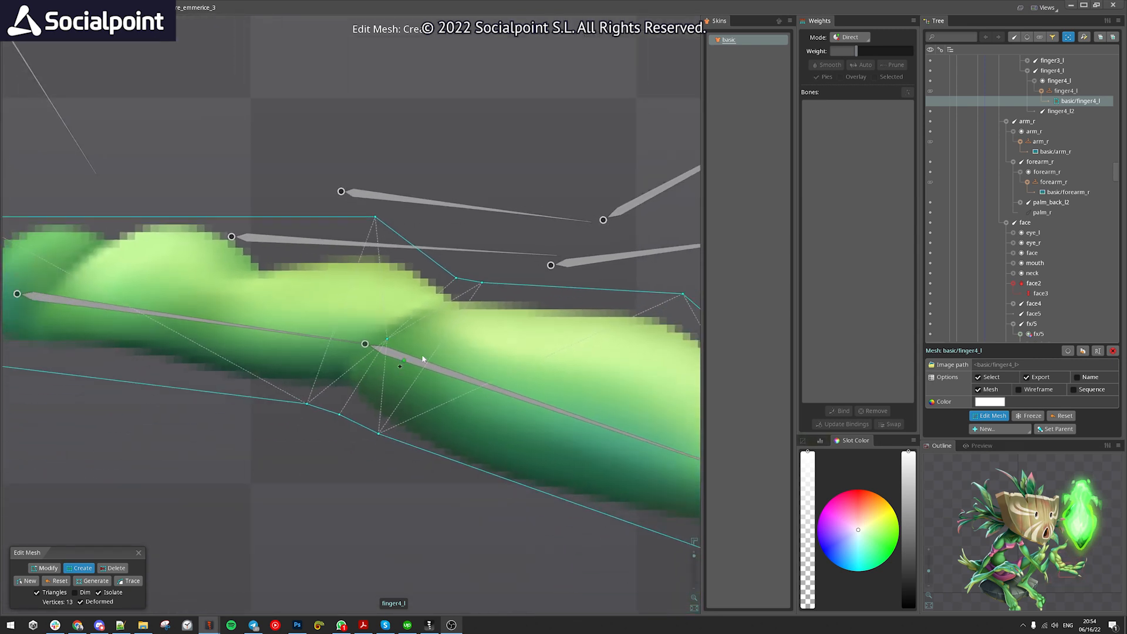
pyautogui.scroll(-1, 362, 404)
pyautogui.click(139, 553)
pyautogui.scroll(-5, 453, 408)
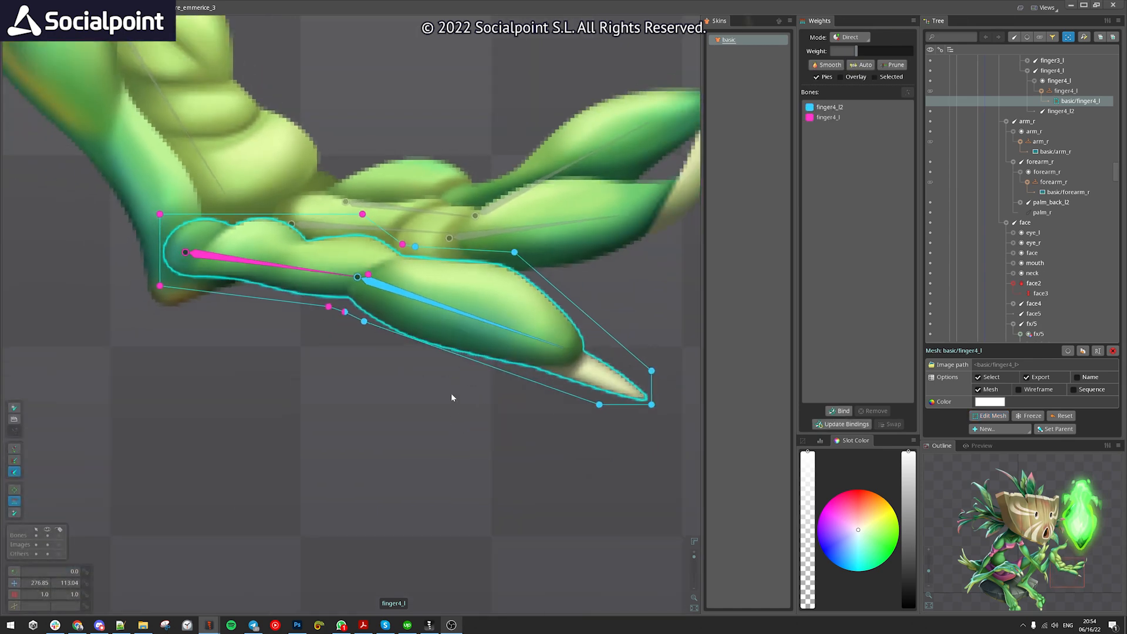
# Bend the fingertip sharply upward with the finger4_l2 bone to test how the finger mesh deforms
pyautogui.click(417, 344)
pyautogui.moveTo(417, 345); pyautogui.dragTo(381, 296)
pyautogui.scroll(2, 359, 332)
pyautogui.scroll(-2, 410, 296)
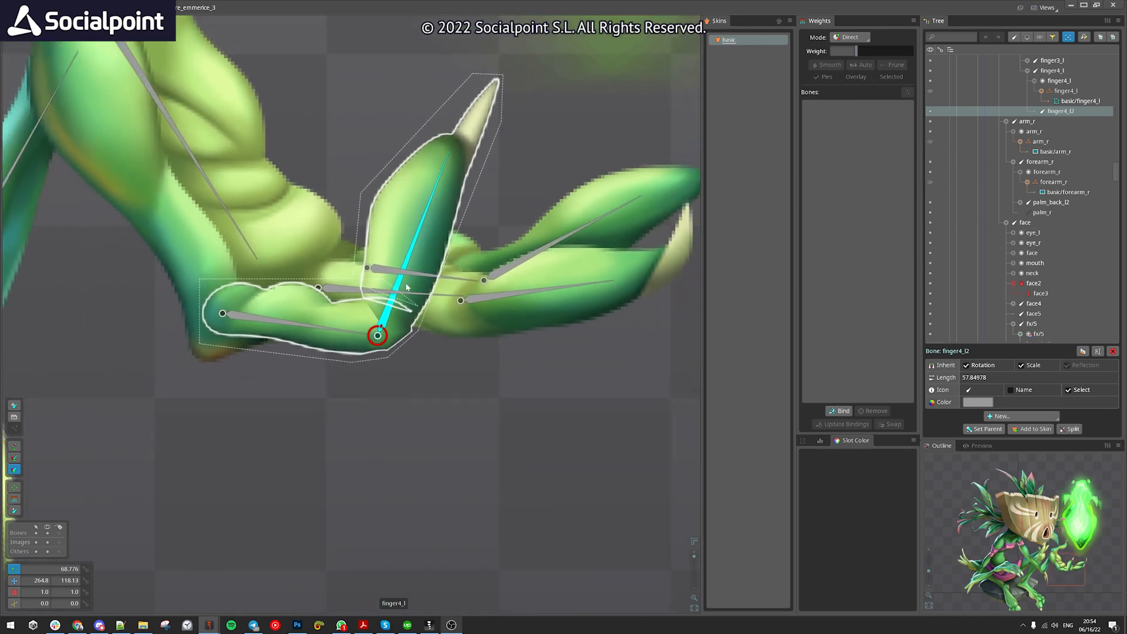
pyautogui.scroll(-3, 435, 368)
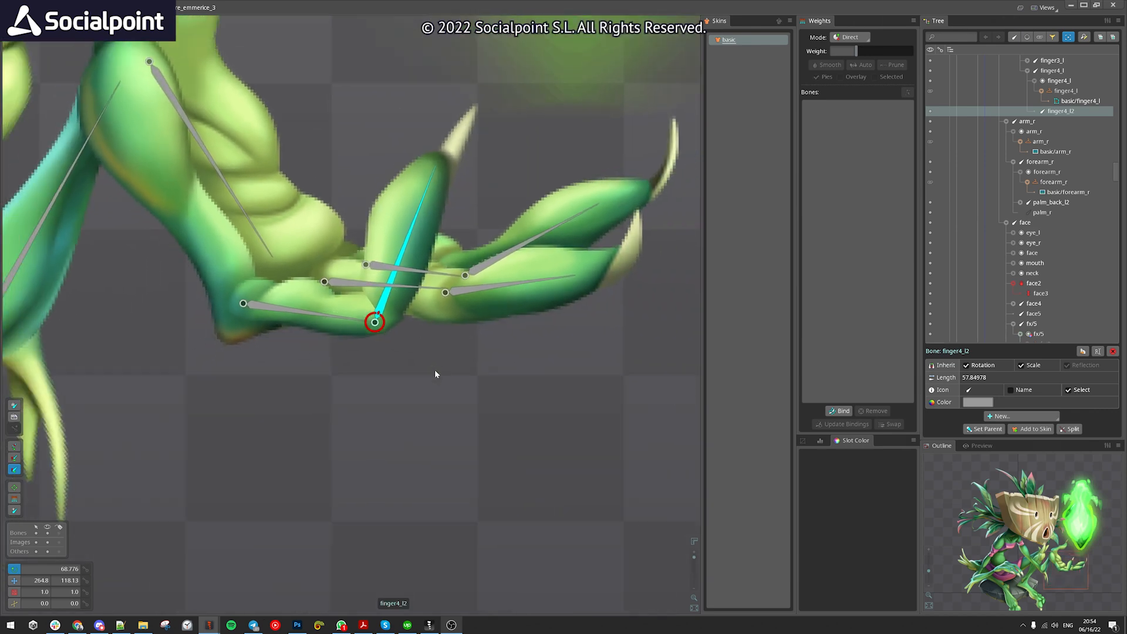
pyautogui.scroll(3, 400, 346)
# Inspect the finger4_l mesh's weights for the finger4_l and finger4_l2 bones around the joint
pyautogui.moveTo(477, 454); pyautogui.dragTo(481, 312)
pyautogui.click(393, 250)
pyautogui.click(823, 162)
pyautogui.moveTo(847, 112); pyautogui.dragTo(837, 118)
pyautogui.scroll(5, 385, 405)
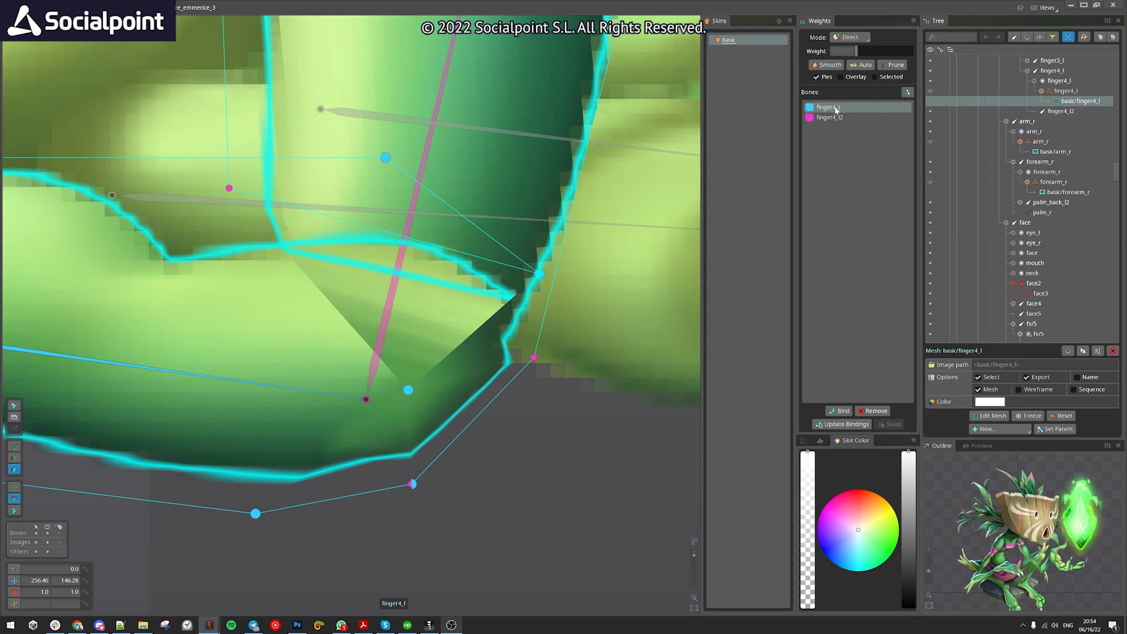
pyautogui.scroll(-5, 460, 443)
pyautogui.scroll(3, 416, 415)
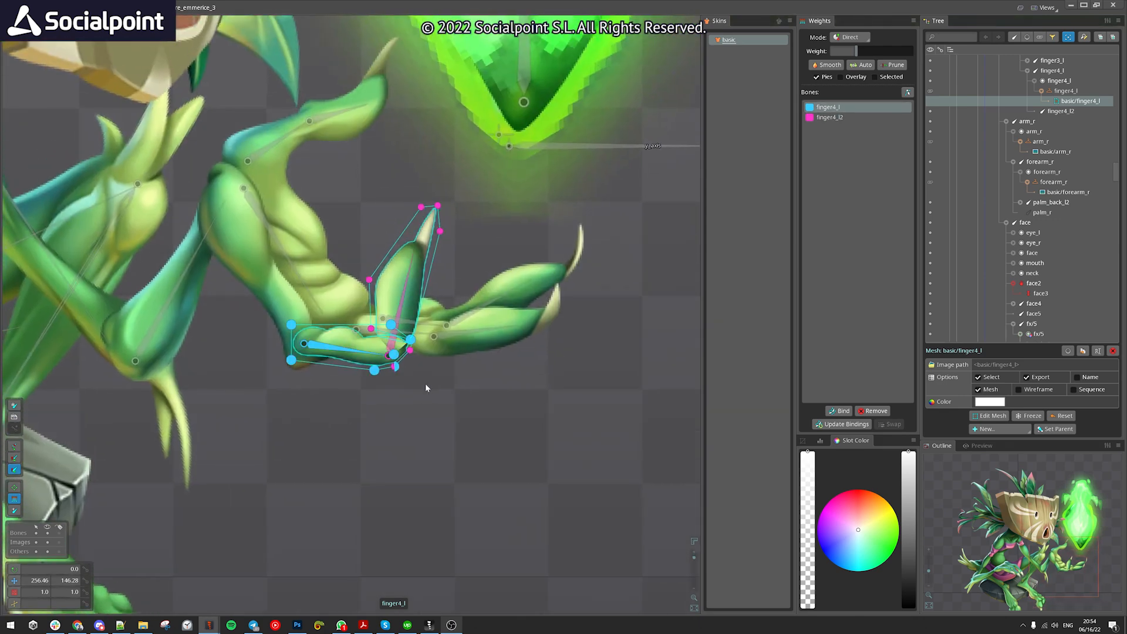
pyautogui.scroll(-6, 425, 383)
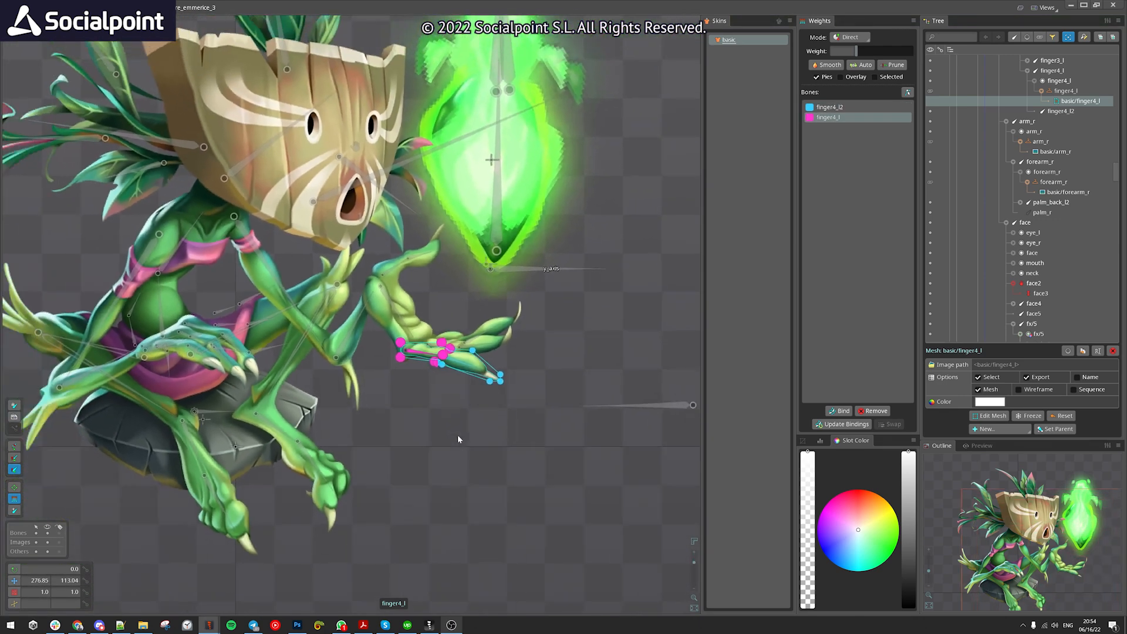
# Try moving the red face control bones to test the mask and mouth deformation, and undo the moves
pyautogui.moveTo(440, 424); pyautogui.dragTo(393, 350)
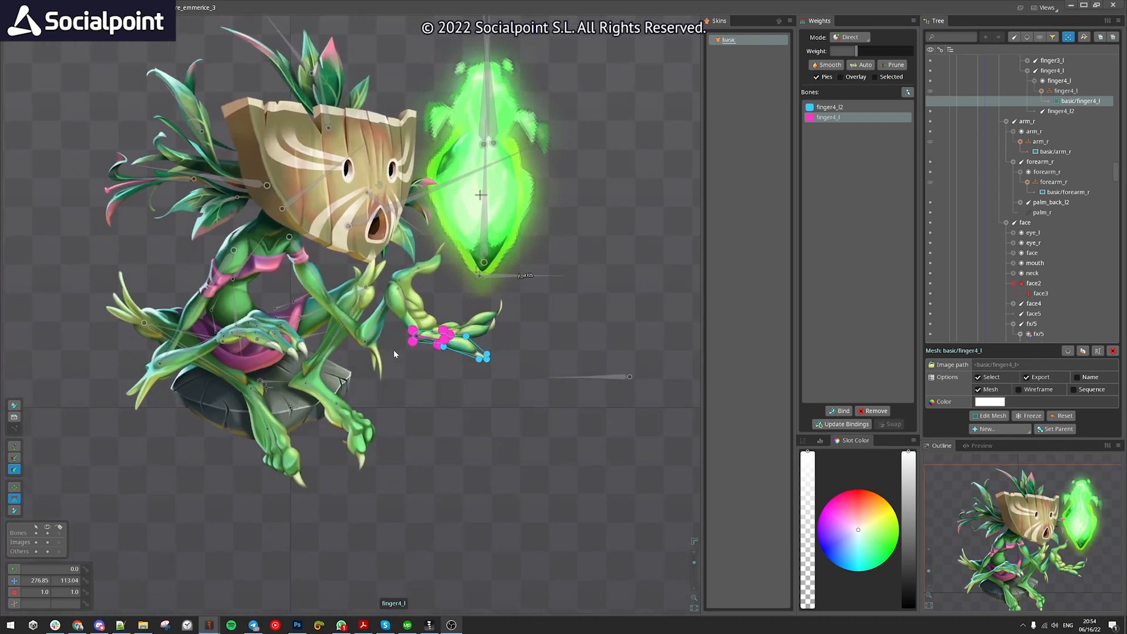
pyautogui.scroll(3, 379, 254)
pyautogui.click(381, 215)
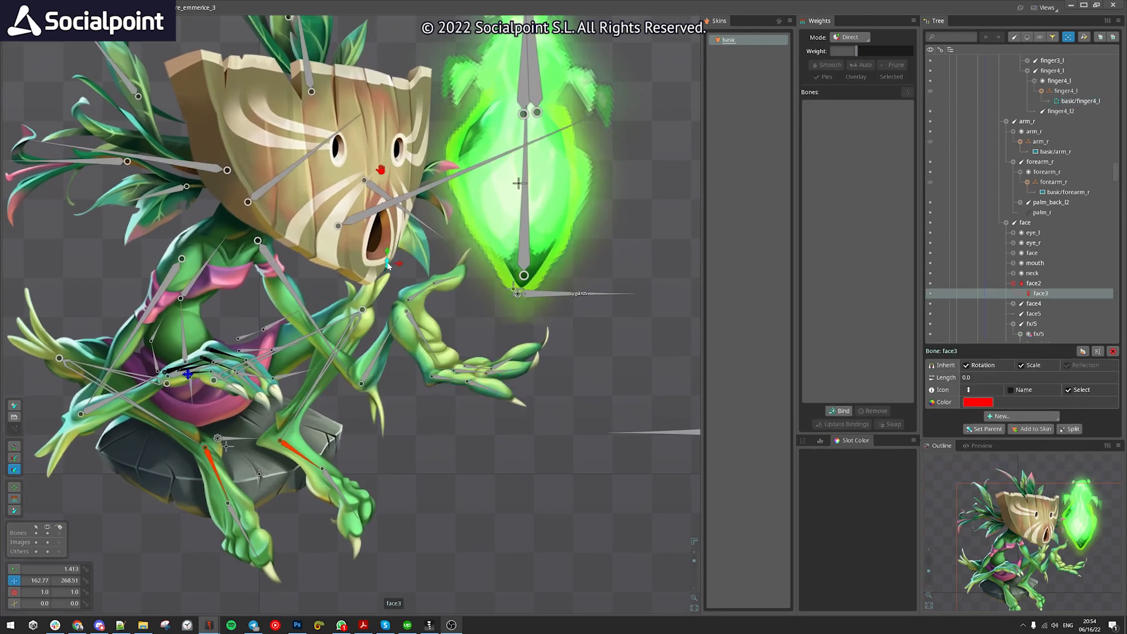
pyautogui.moveTo(381, 215); pyautogui.dragTo(385, 247)
pyautogui.scroll(2, 385, 234)
pyautogui.moveTo(380, 154); pyautogui.dragTo(313, 149)
pyautogui.moveTo(317, 237)
pyautogui.mouseDown()
pyautogui.moveTo(317, 254)
pyautogui.moveTo(318, 235)
pyautogui.mouseUp()
pyautogui.hotkey('ctrl', 'z')
pyautogui.hotkey('ctrl', 'z')
pyautogui.scroll(-5, 403, 307)
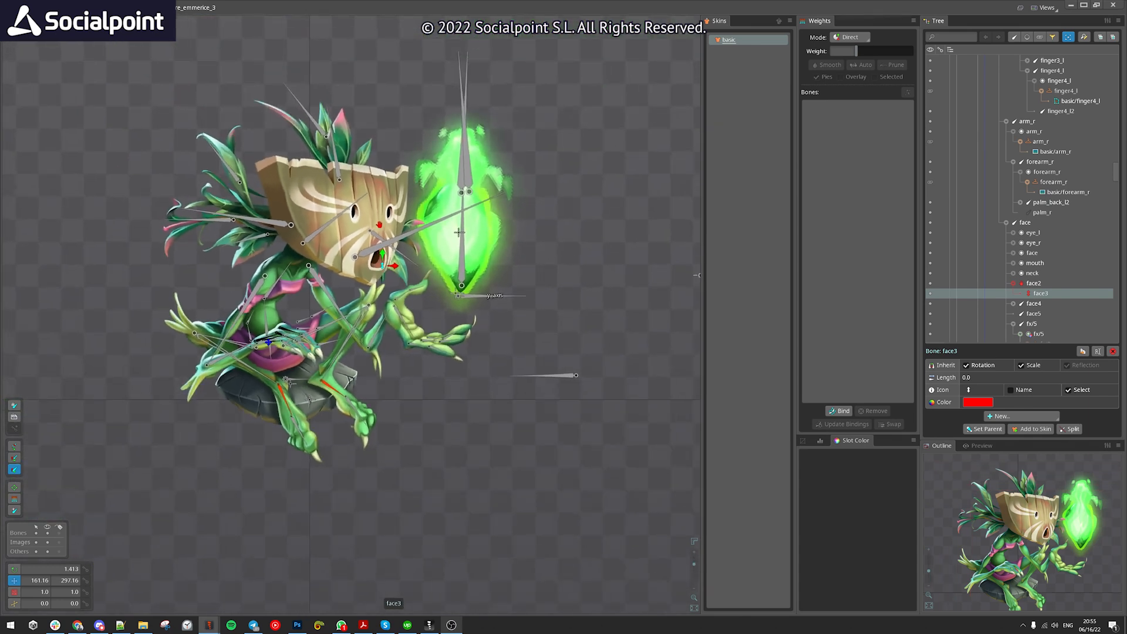
# Examine the leaf bones behind the mask, including leaf1_r, and how they relate to the leaf images
pyautogui.scroll(4, 193, 194)
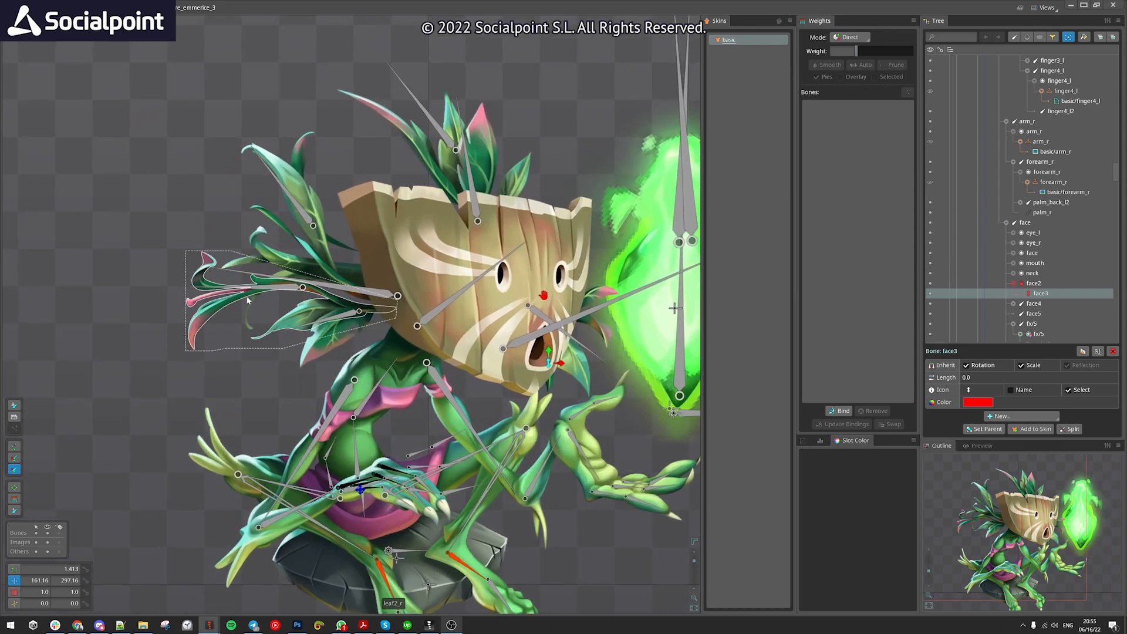
pyautogui.scroll(2, 305, 296)
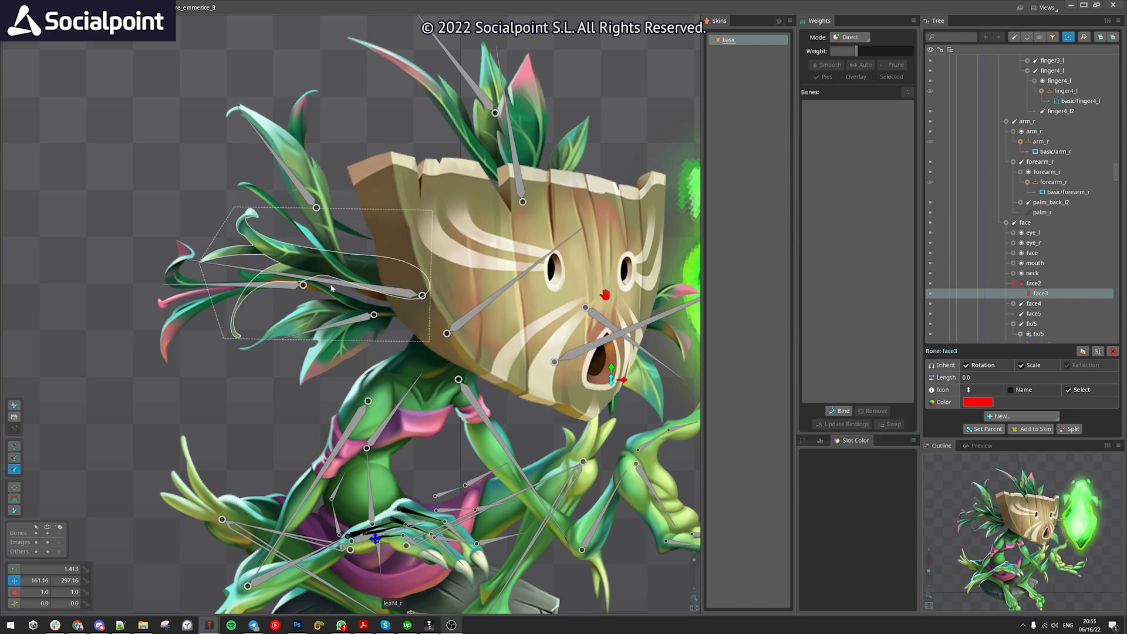
pyautogui.click(308, 286)
pyautogui.scroll(-3, 346, 323)
pyautogui.scroll(2, 345, 288)
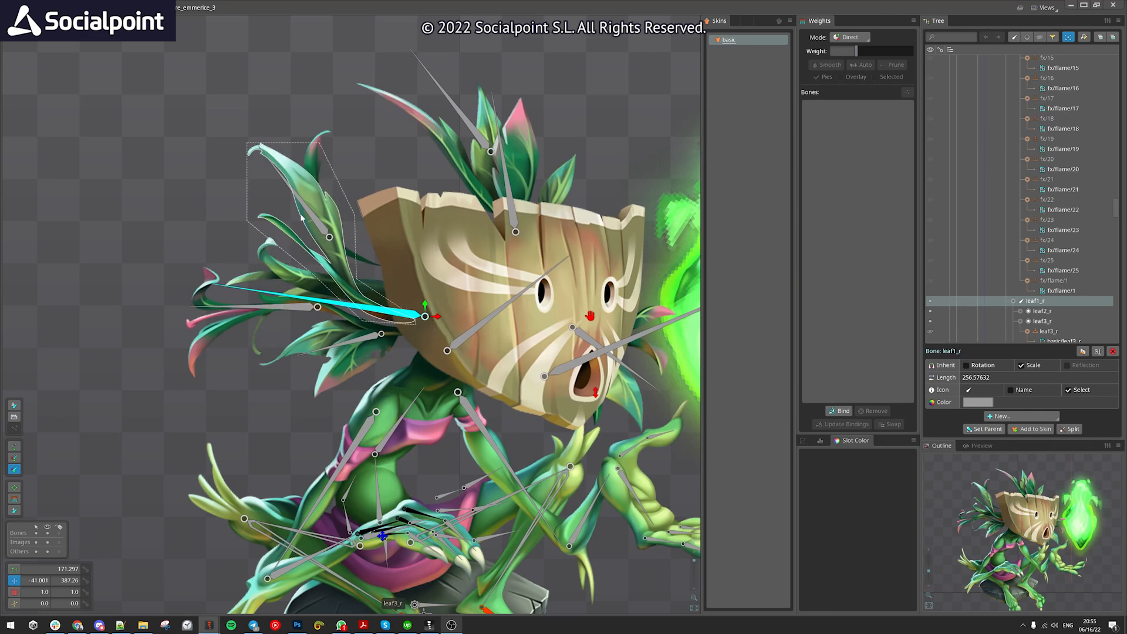
pyautogui.scroll(-5, 372, 317)
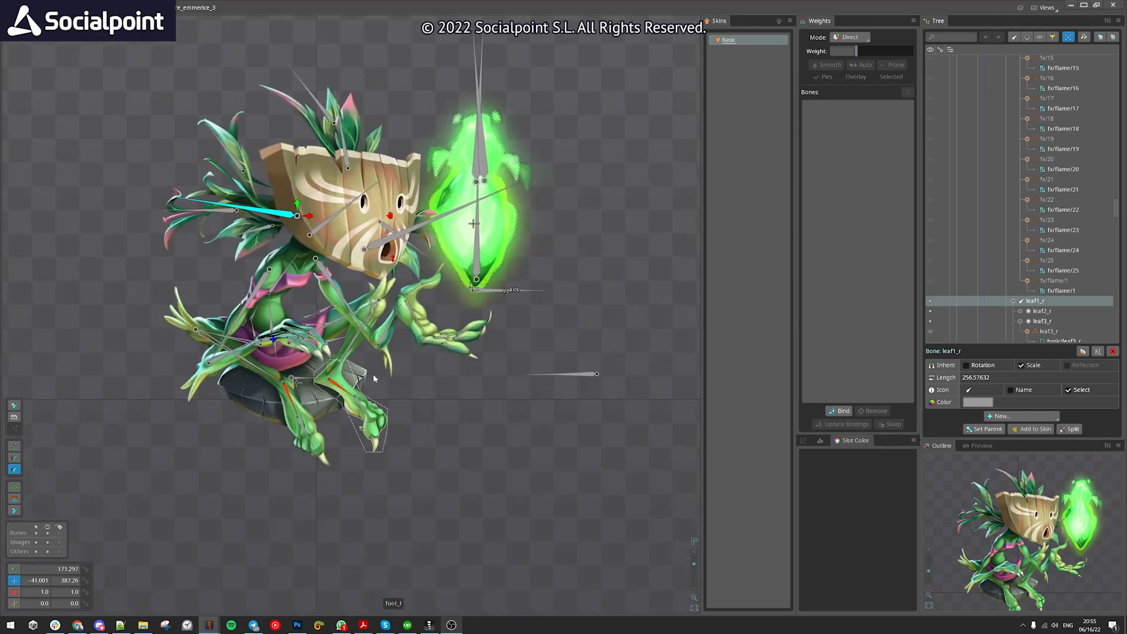
pyautogui.scroll(-1, 516, 393)
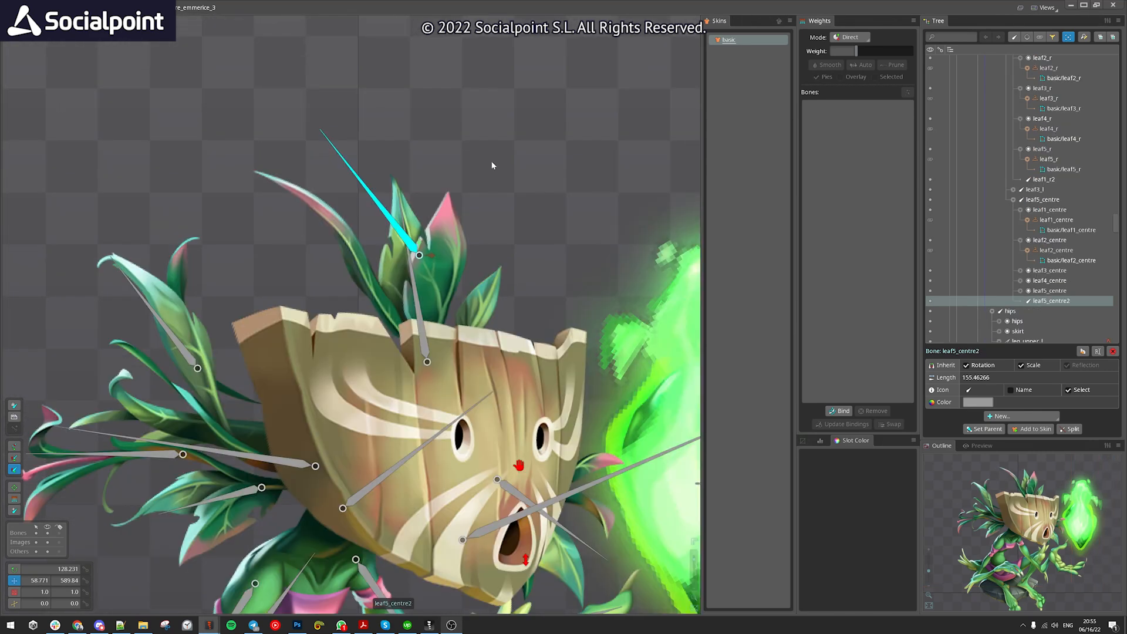
# Test shifting leaf5_centre2 among the top leaves, draw a trial bone from the mask's rim up to it, and undo the changes
pyautogui.moveTo(491, 162)
pyautogui.mouseDown()
pyautogui.moveTo(426, 178)
pyautogui.moveTo(490, 166)
pyautogui.moveTo(442, 176)
pyautogui.moveTo(436, 161)
pyautogui.moveTo(457, 183)
pyautogui.moveTo(471, 173)
pyautogui.mouseUp()
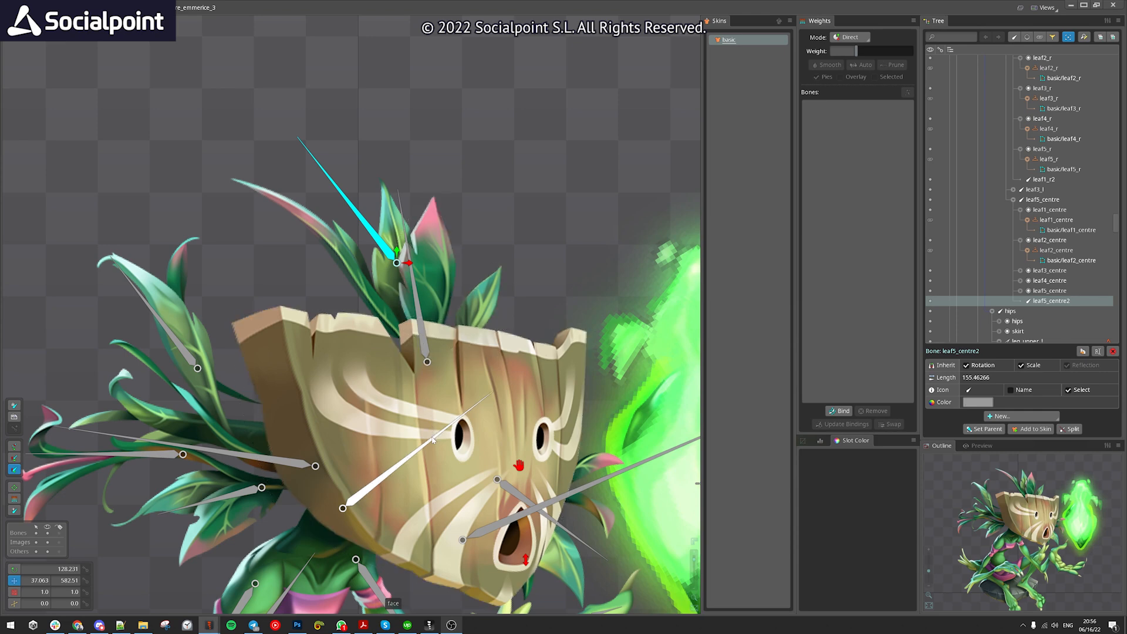
pyautogui.click(399, 333)
pyautogui.moveTo(404, 356); pyautogui.dragTo(395, 258)
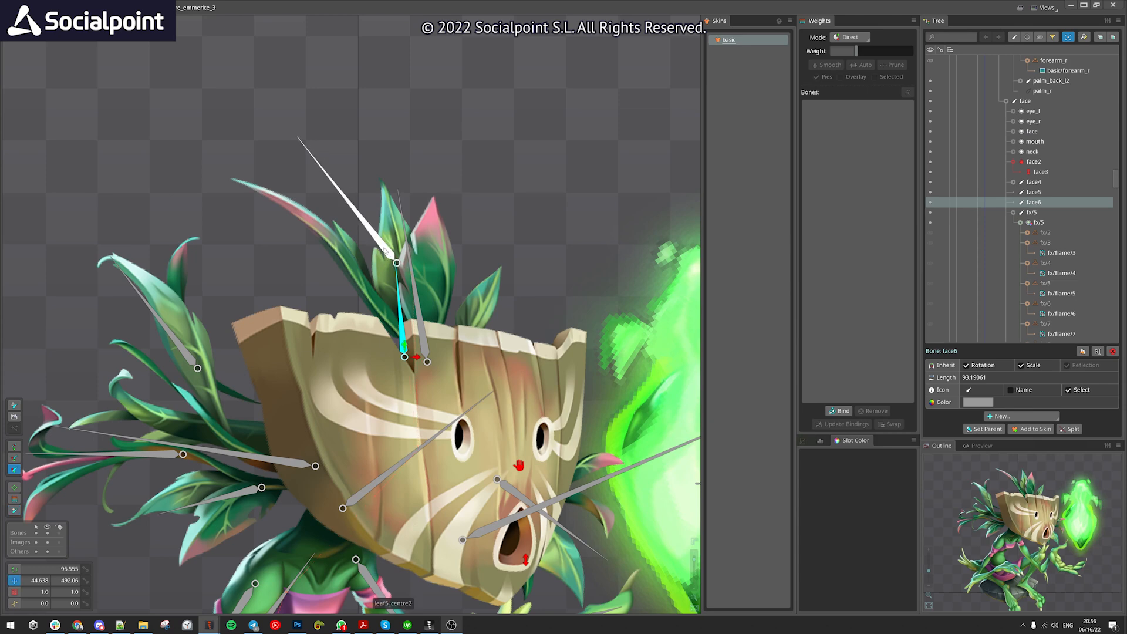
pyautogui.click(385, 252)
pyautogui.keyDown('ctrl'); pyautogui.click(401, 302); pyautogui.keyUp('ctrl')
pyautogui.hotkey('ctrl', 'z')
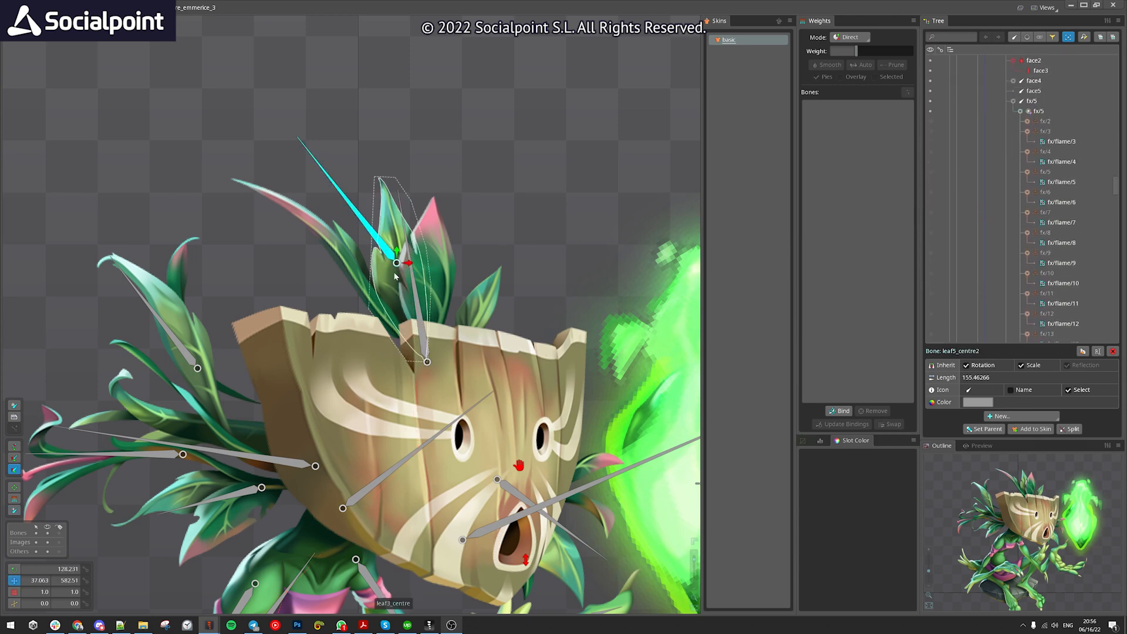
pyautogui.moveTo(397, 263); pyautogui.dragTo(443, 253)
pyautogui.hotkey('ctrl', 'z')
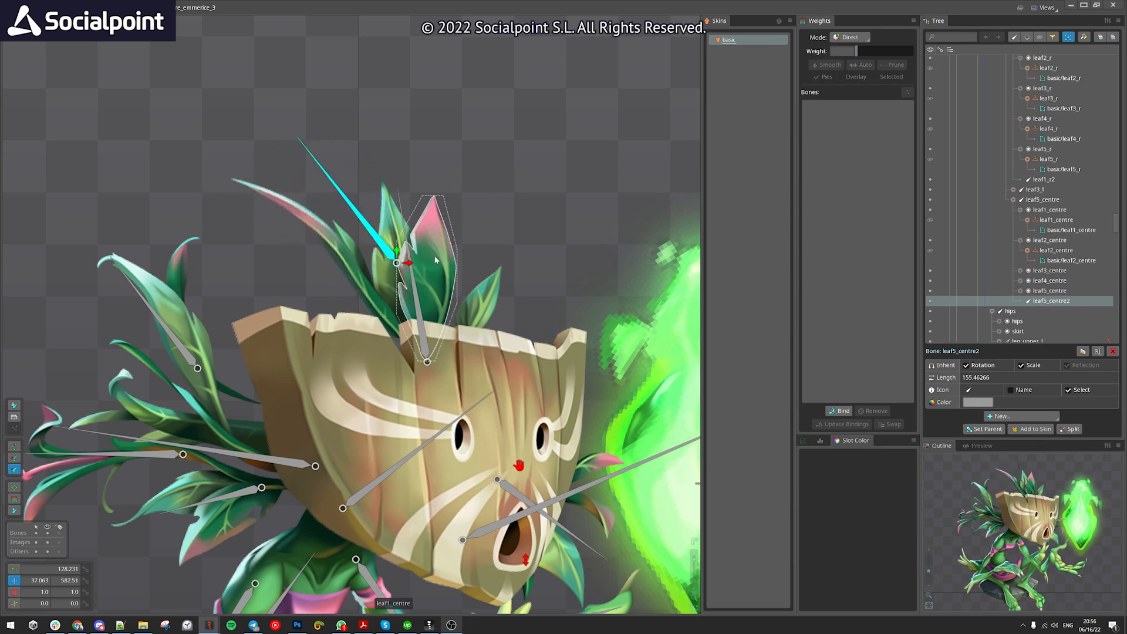
# Examine the complete character rig in the setup pose, from the head leaves to the feet and stone
pyautogui.scroll(-4, 394, 358)
pyautogui.scroll(2, 376, 294)
pyautogui.scroll(-1, 353, 297)
pyautogui.scroll(-4, 349, 296)
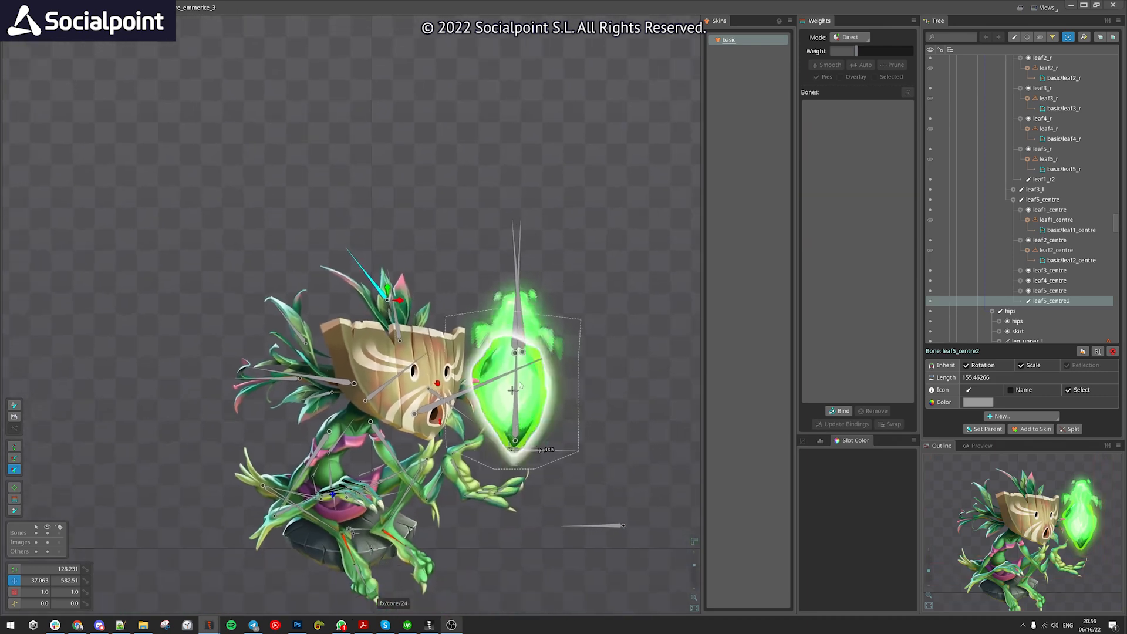
pyautogui.scroll(1, 447, 341)
pyautogui.scroll(5, 460, 352)
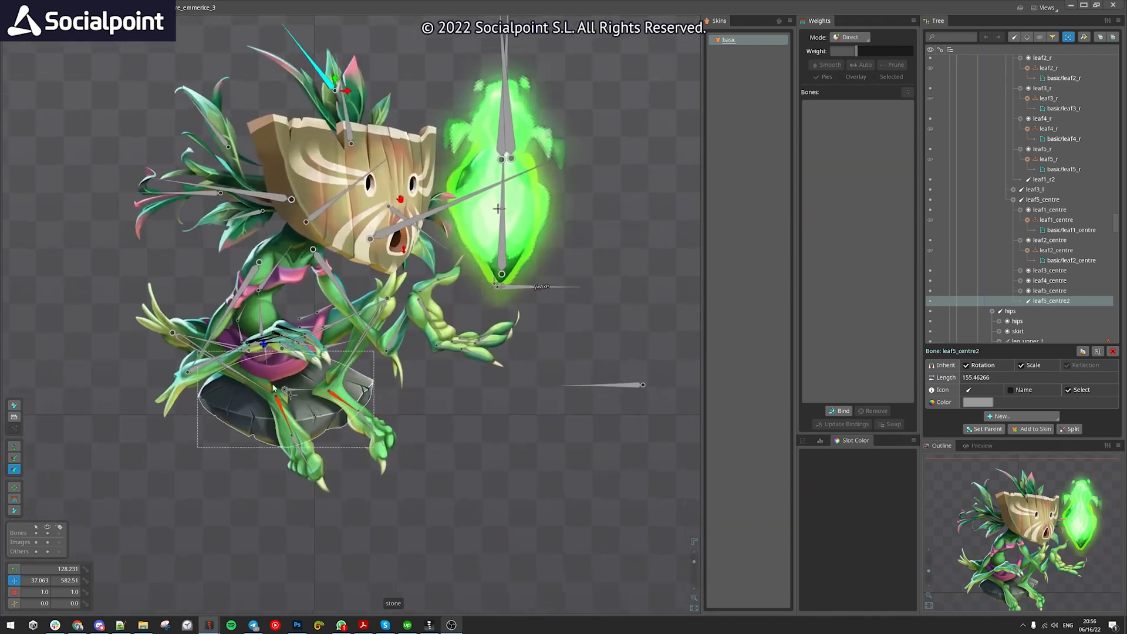
pyautogui.scroll(1, 451, 120)
pyautogui.scroll(-1, 470, 176)
pyautogui.moveTo(464, 176); pyautogui.dragTo(472, 117)
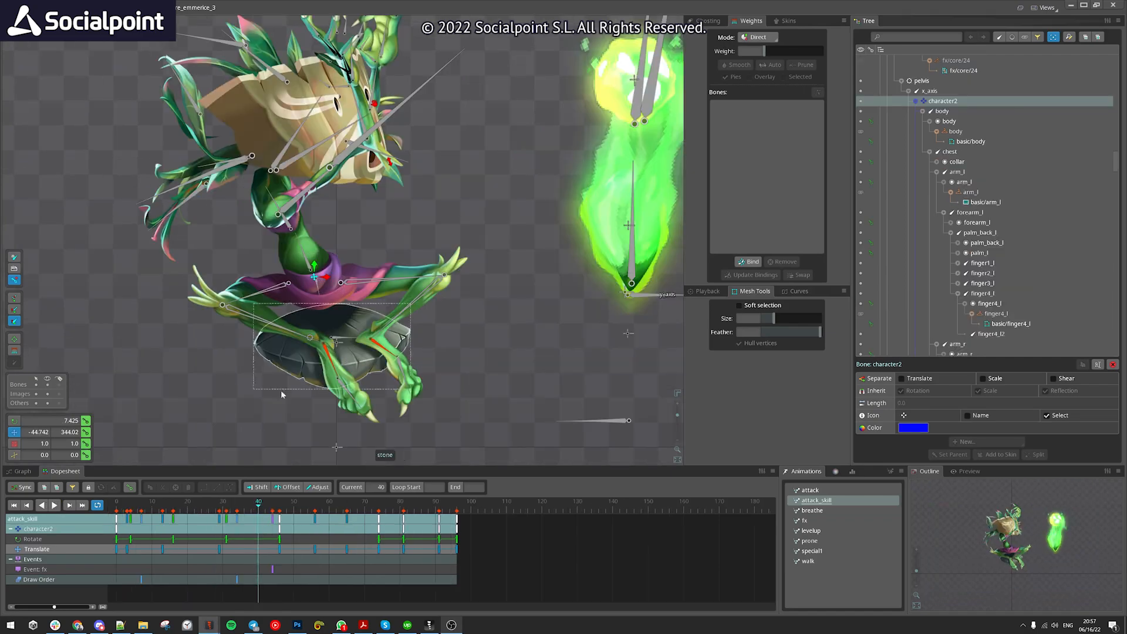
# Scrub the attack_skill animation back to frame 0 to review the body motion driven by character2
pyautogui.moveTo(174, 504); pyautogui.dragTo(273, 523)
pyautogui.scroll(-1, 440, 448)
pyautogui.moveTo(440, 448)
pyautogui.mouseDown()
pyautogui.moveTo(440, 413)
pyautogui.moveTo(434, 432)
pyautogui.mouseUp()
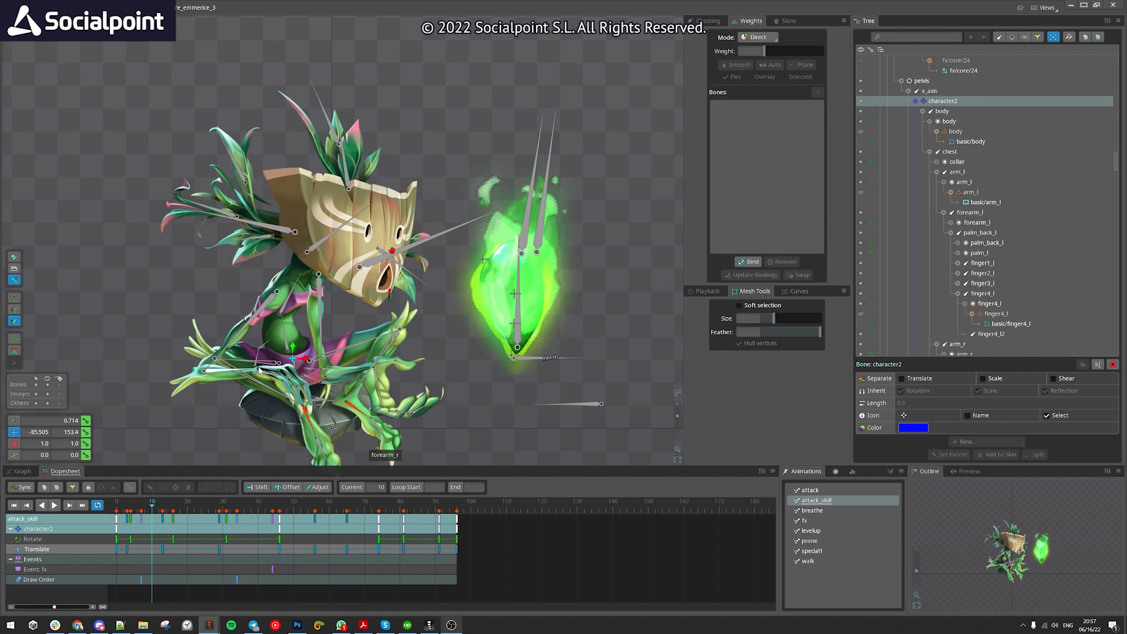
pyautogui.scroll(2, 259, 369)
pyautogui.moveTo(388, 427); pyautogui.dragTo(370, 382)
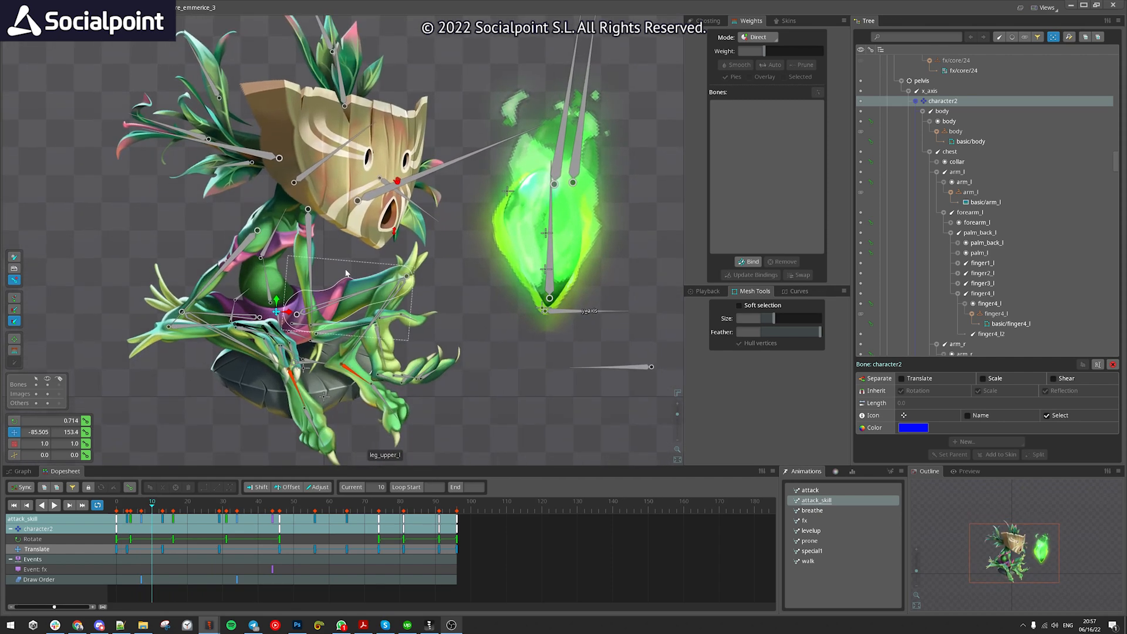
pyautogui.moveTo(154, 503); pyautogui.dragTo(116, 505)
# Draw two trial bones over the thighs in setup mode, and delete them
pyautogui.click(35, 27)
pyautogui.moveTo(399, 411); pyautogui.dragTo(455, 413)
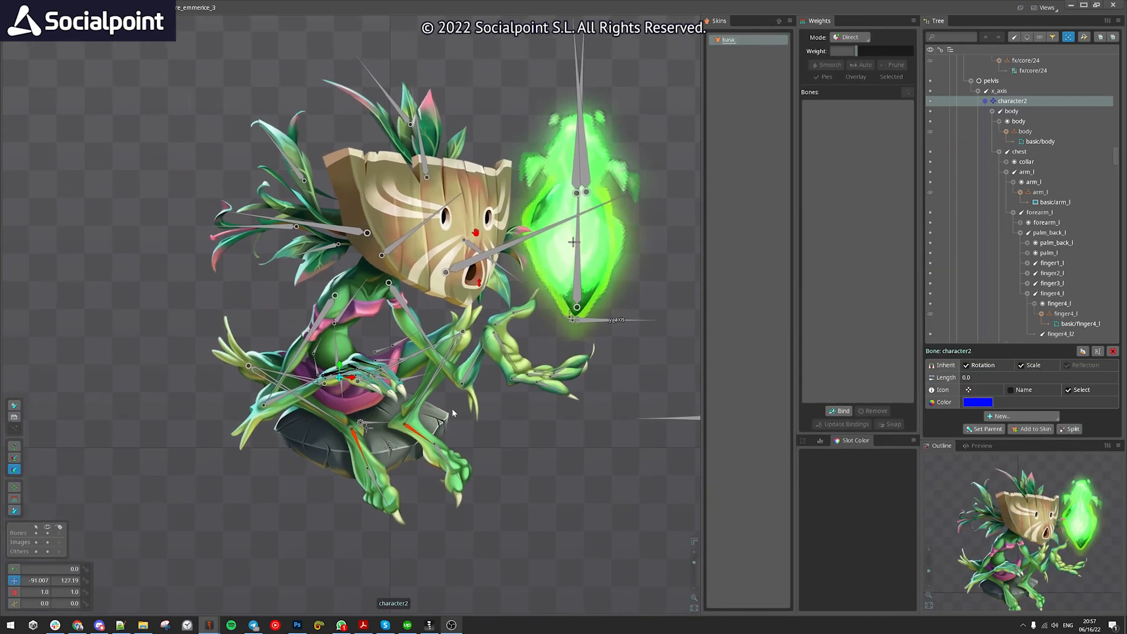
pyautogui.moveTo(380, 412)
pyautogui.mouseDown()
pyautogui.moveTo(498, 302)
pyautogui.moveTo(328, 402)
pyautogui.moveTo(197, 331)
pyautogui.mouseUp()
pyautogui.scroll(1, 292, 365)
pyautogui.scroll(1, 293, 368)
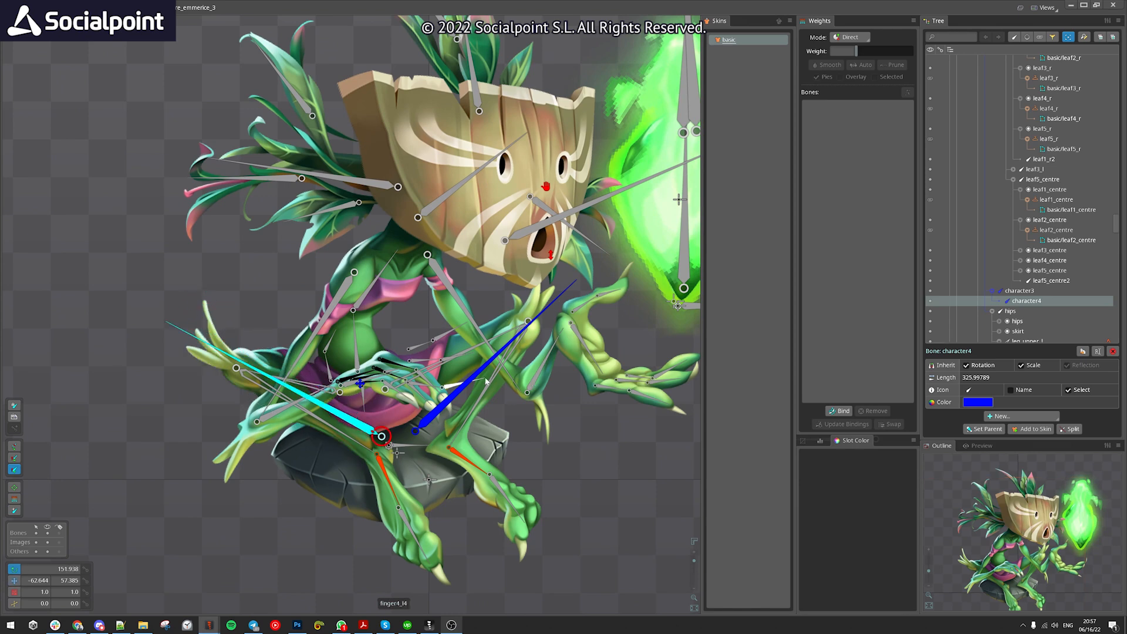
pyautogui.click(472, 366)
pyautogui.press('Delete')
pyautogui.scroll(-4, 558, 445)
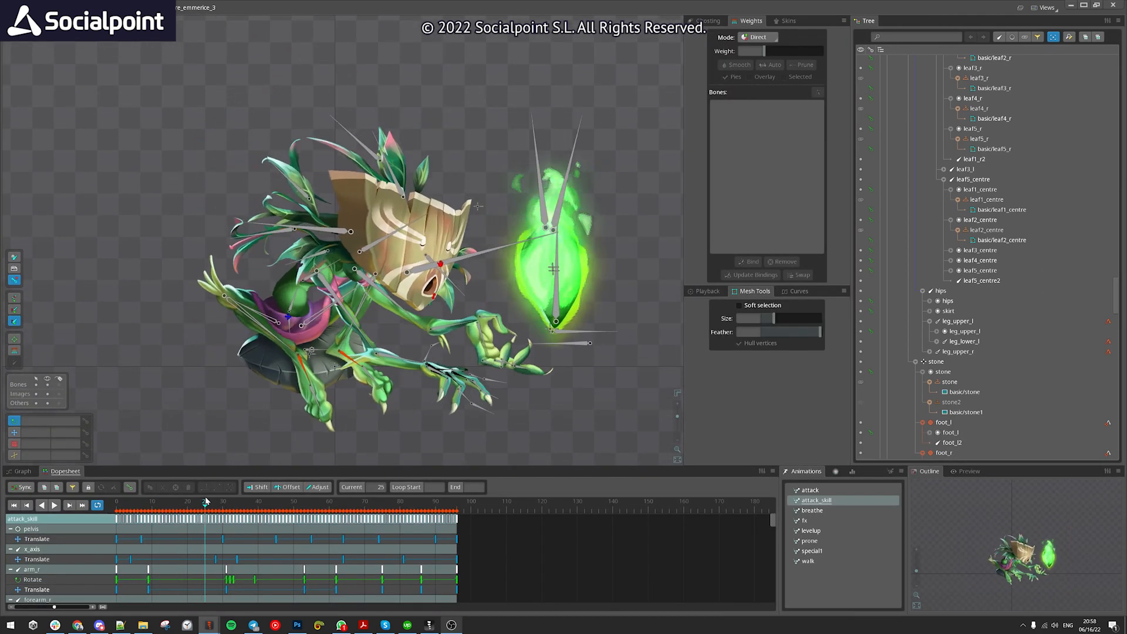
# Try moving the character2 bone at frame 25 of attack_skill to test the body and legs, and undo the change
pyautogui.scroll(3, 286, 311)
pyautogui.scroll(2, 286, 311)
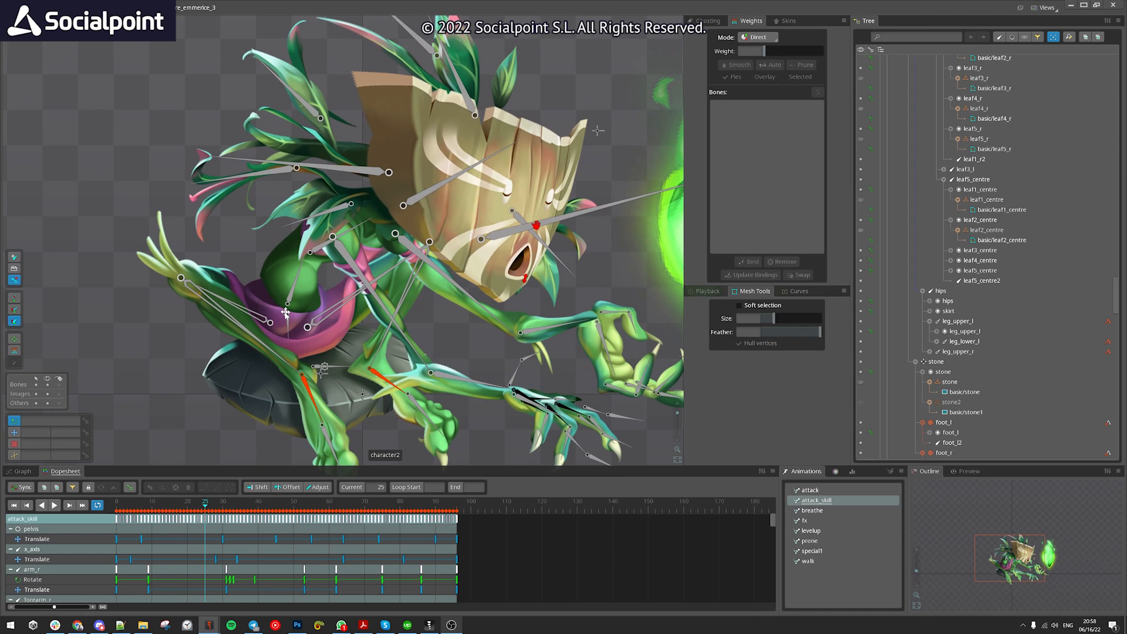
pyautogui.click(285, 311)
pyautogui.scroll(-2, 388, 431)
pyautogui.moveTo(389, 430); pyautogui.dragTo(400, 390)
pyautogui.press('v')
pyautogui.moveTo(400, 391); pyautogui.dragTo(402, 406)
pyautogui.hotkey('ctrl', 'z')
pyautogui.moveTo(379, 297); pyautogui.dragTo(355, 322)
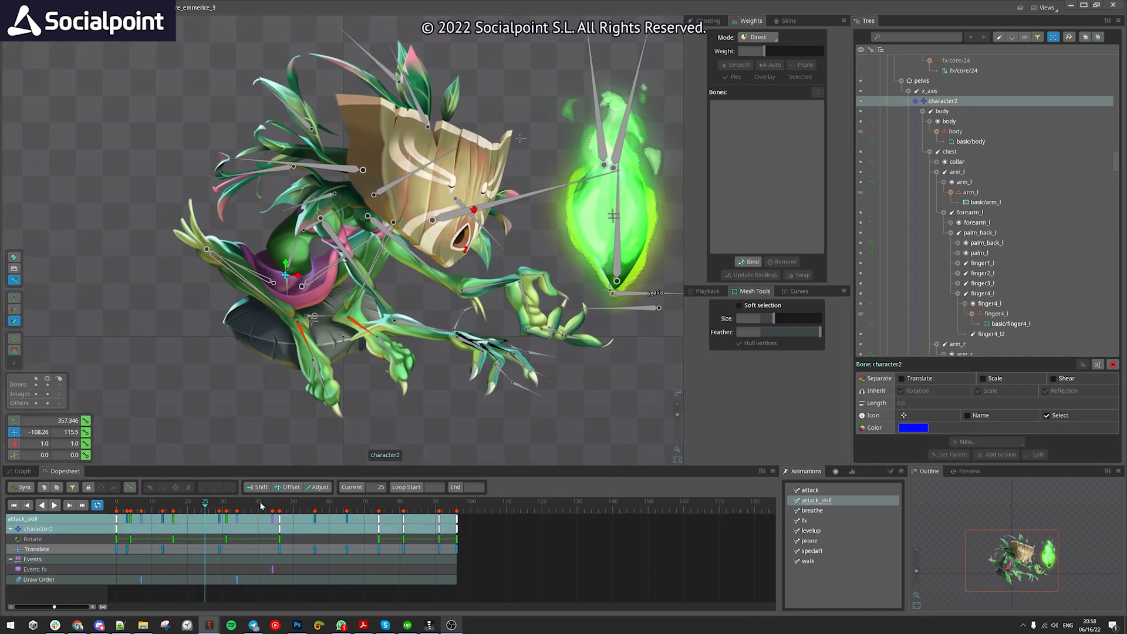
# Review the attack_skill body and leg poses at frames 0, 46 and 50 with character2 selected
pyautogui.click(116, 506)
pyautogui.scroll(-1, 240, 433)
pyautogui.moveTo(219, 507); pyautogui.dragTo(280, 506)
pyautogui.moveTo(450, 331); pyautogui.dragTo(456, 378)
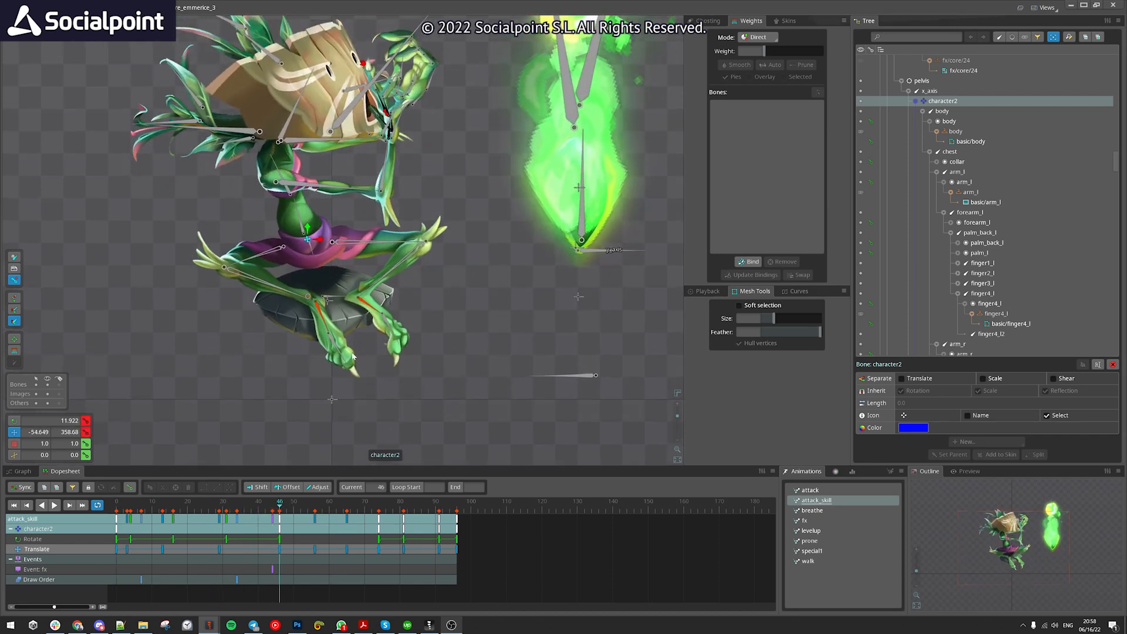
pyautogui.scroll(1, 501, 356)
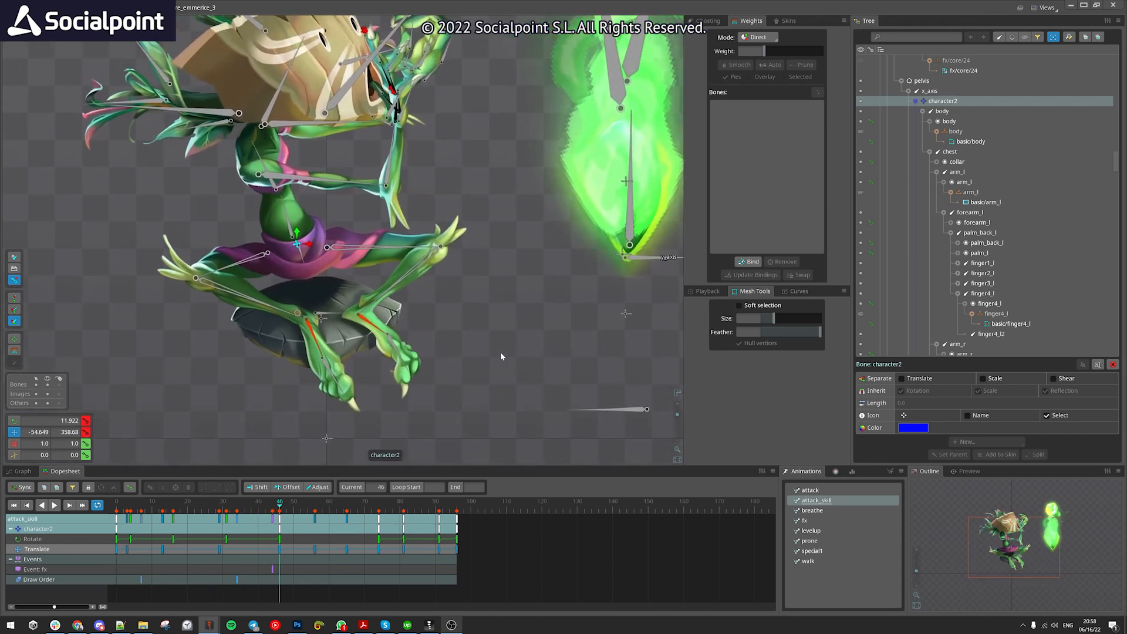
pyautogui.click(293, 506)
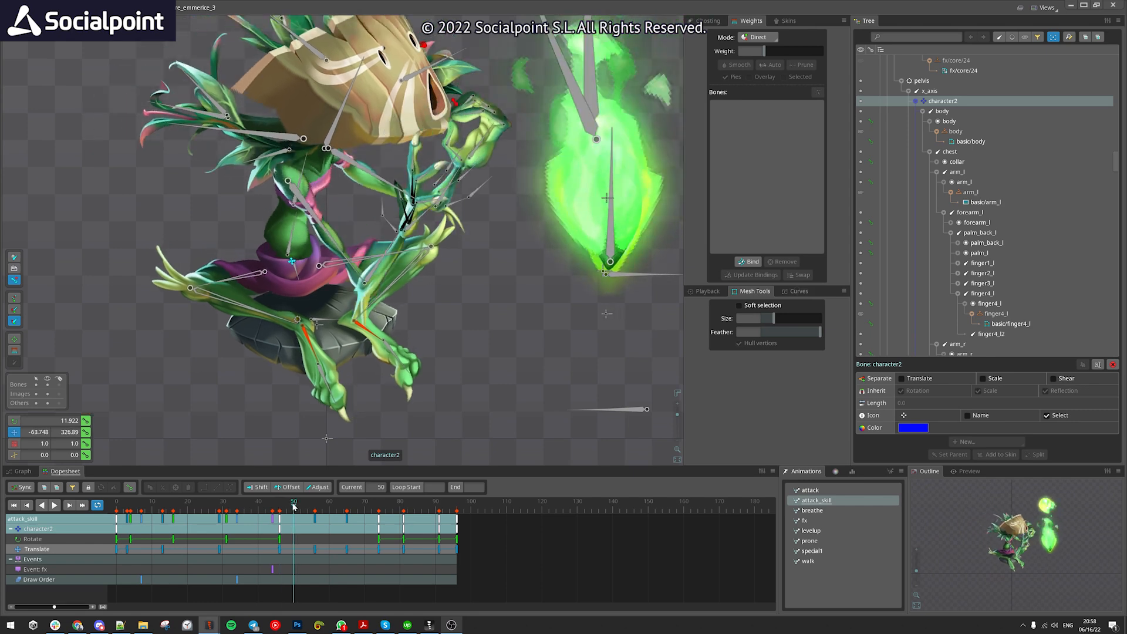
# Review the attack_skill pose at frames 55 and 46, examining how the body and legs stretch
pyautogui.moveTo(294, 508)
pyautogui.mouseDown()
pyautogui.moveTo(280, 508)
pyautogui.moveTo(311, 507)
pyautogui.mouseUp()
pyautogui.scroll(1, 461, 448)
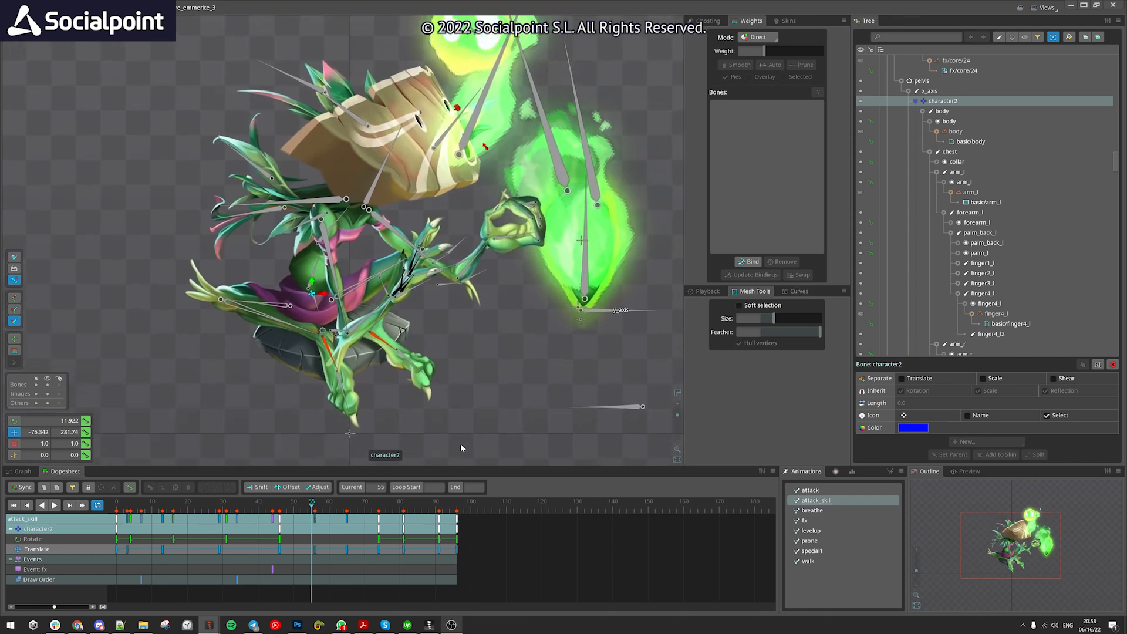
pyautogui.moveTo(411, 326)
pyautogui.mouseDown()
pyautogui.moveTo(416, 349)
pyautogui.moveTo(446, 371)
pyautogui.moveTo(396, 333)
pyautogui.mouseUp()
pyautogui.scroll(1, 397, 334)
pyautogui.moveTo(298, 506)
pyautogui.mouseDown()
pyautogui.moveTo(280, 508)
pyautogui.moveTo(316, 510)
pyautogui.moveTo(280, 514)
pyautogui.mouseUp()
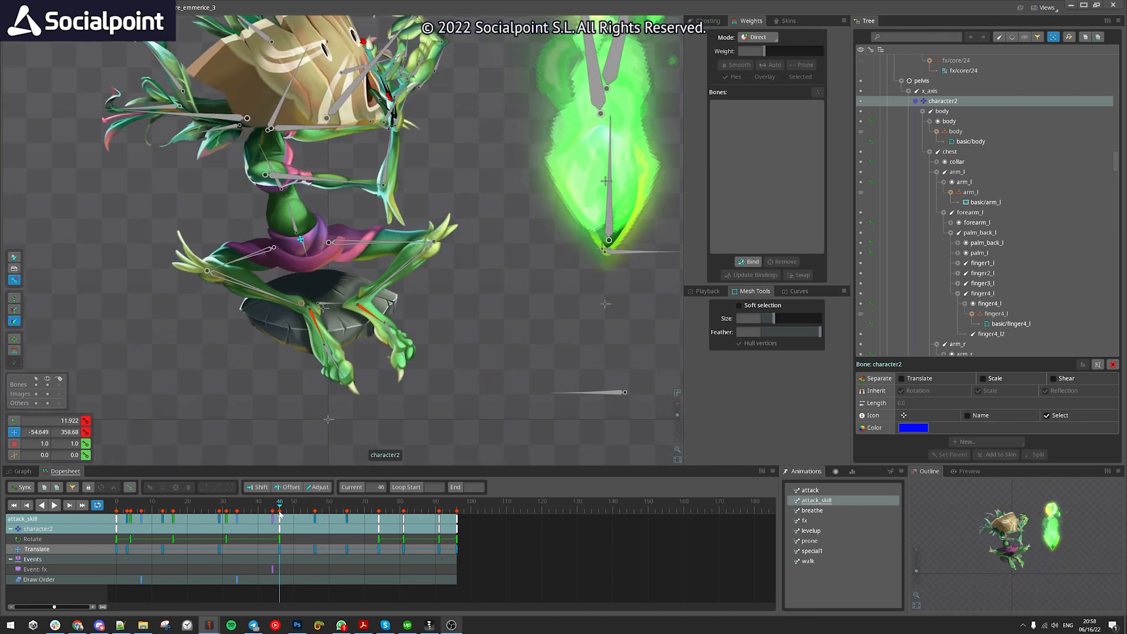
pyautogui.moveTo(355, 289); pyautogui.dragTo(369, 354)
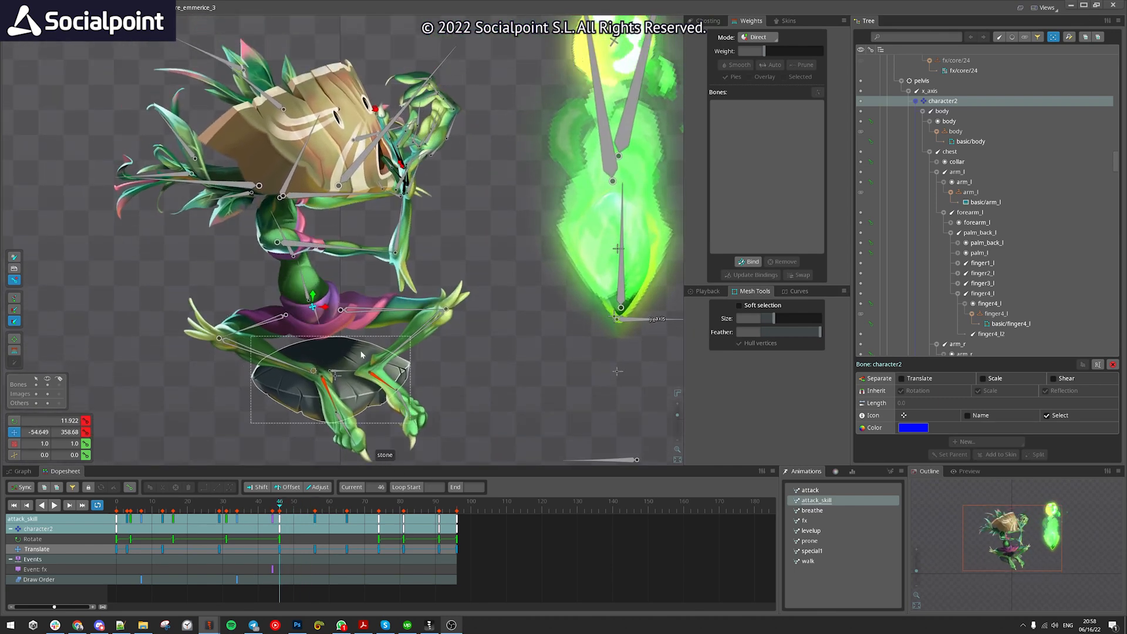
pyautogui.moveTo(458, 405); pyautogui.dragTo(448, 385)
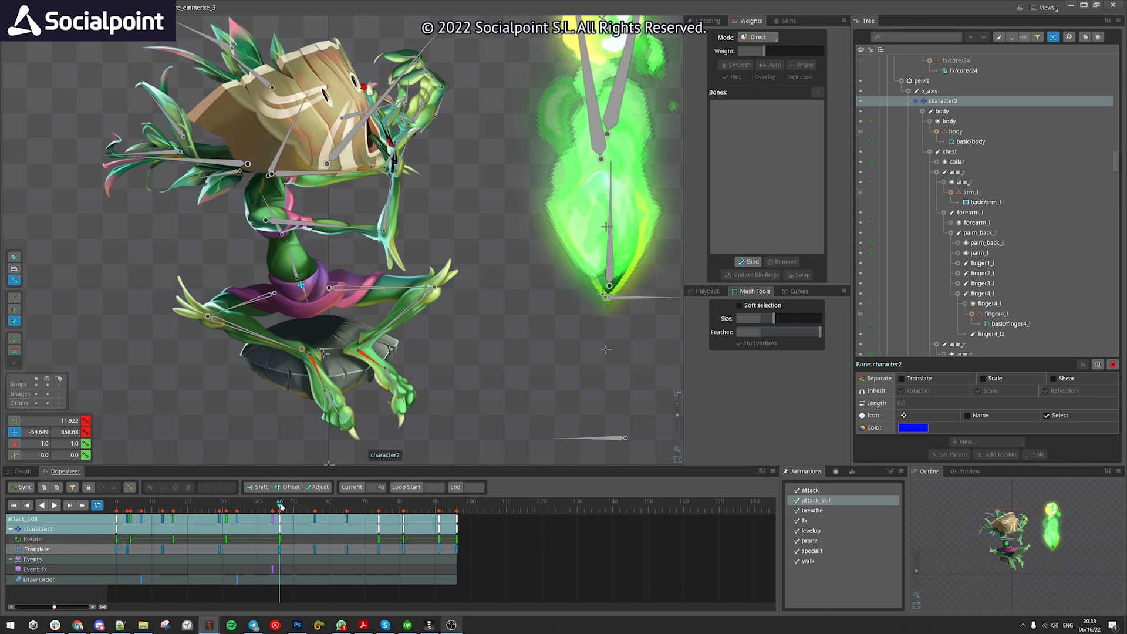
# Compare the attack_skill pose at frames 56 and 46 with the character's setup pose
pyautogui.moveTo(280, 507); pyautogui.dragTo(315, 511)
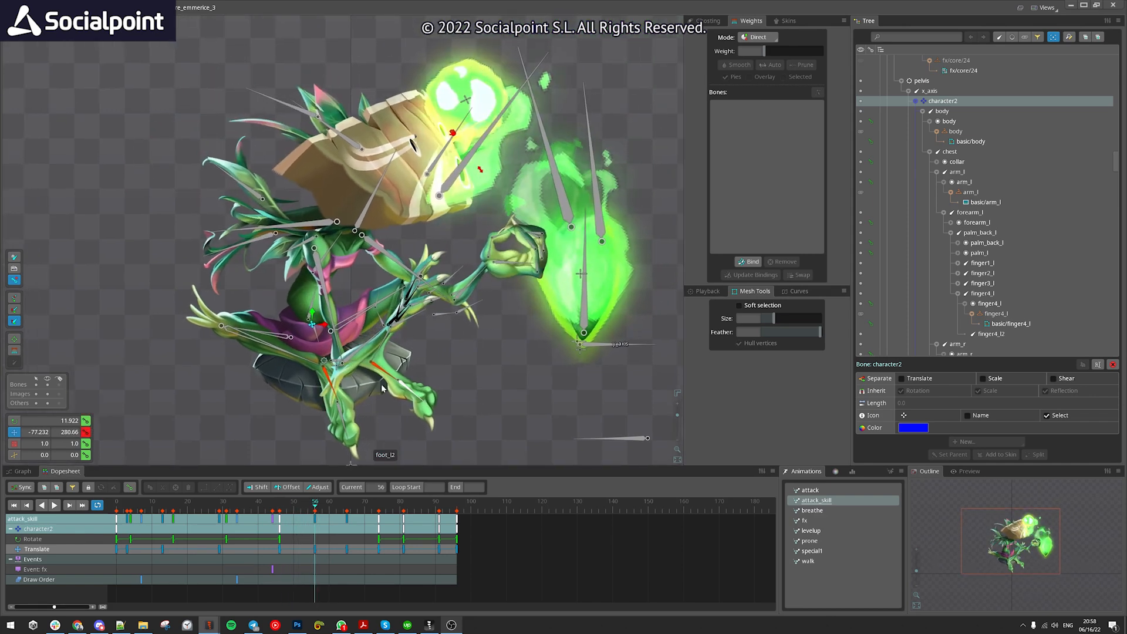
pyautogui.moveTo(511, 372); pyautogui.dragTo(511, 313)
pyautogui.moveTo(316, 508); pyautogui.dragTo(280, 515)
pyautogui.moveTo(459, 359); pyautogui.dragTo(513, 409)
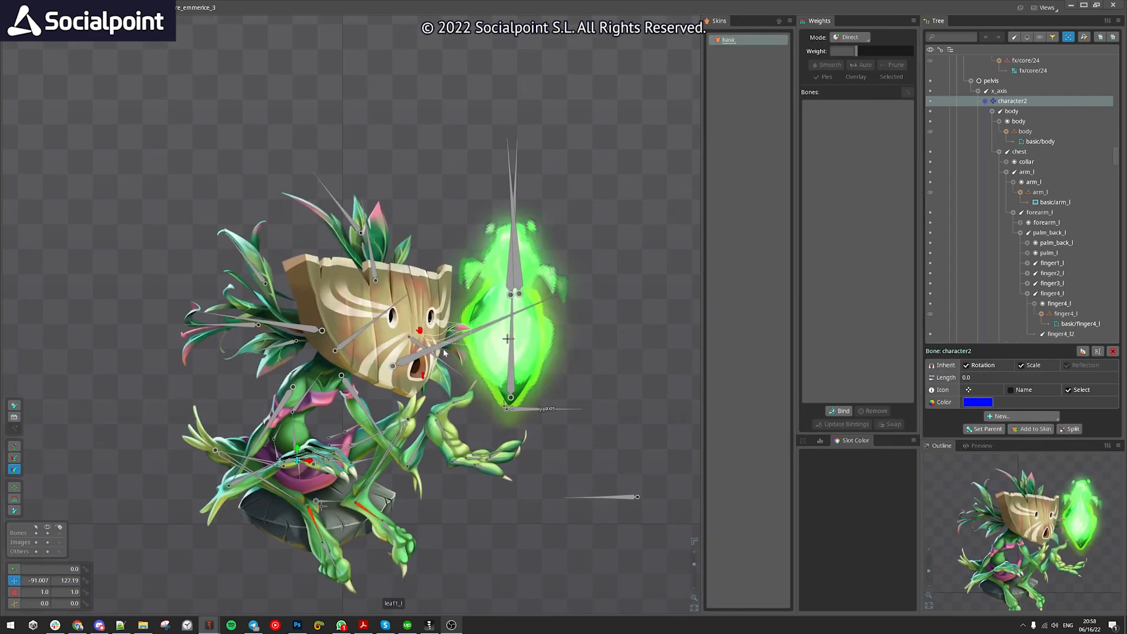
pyautogui.scroll(2, 365, 248)
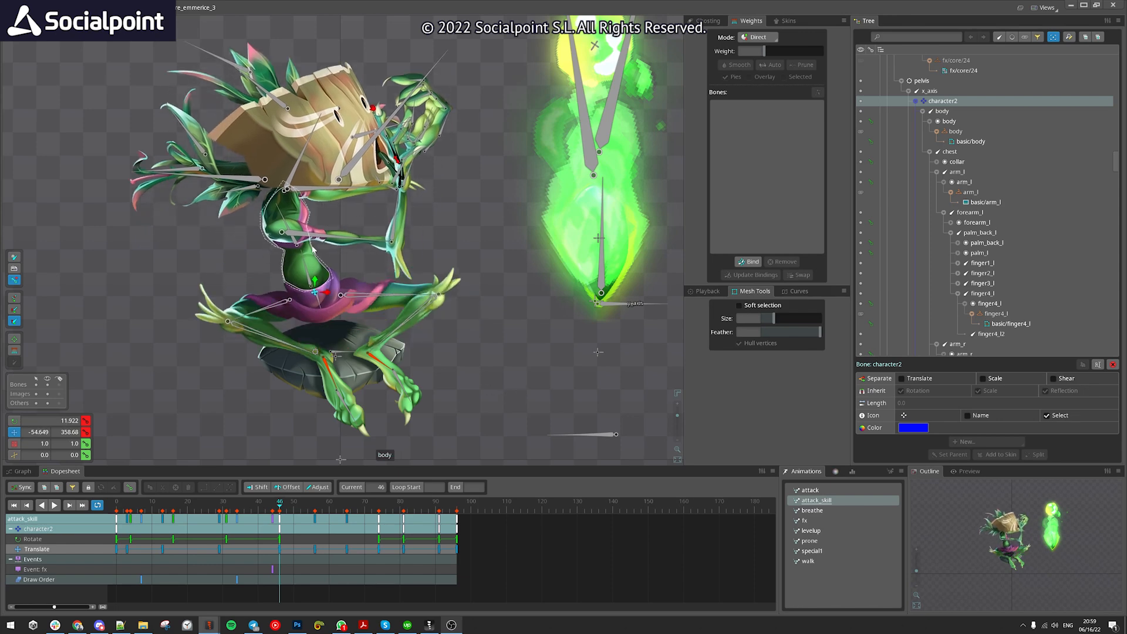
# Scrub the attack_skill animation from frame 47 to frame 89 to review the character2 motion
pyautogui.moveTo(224, 509); pyautogui.dragTo(283, 509)
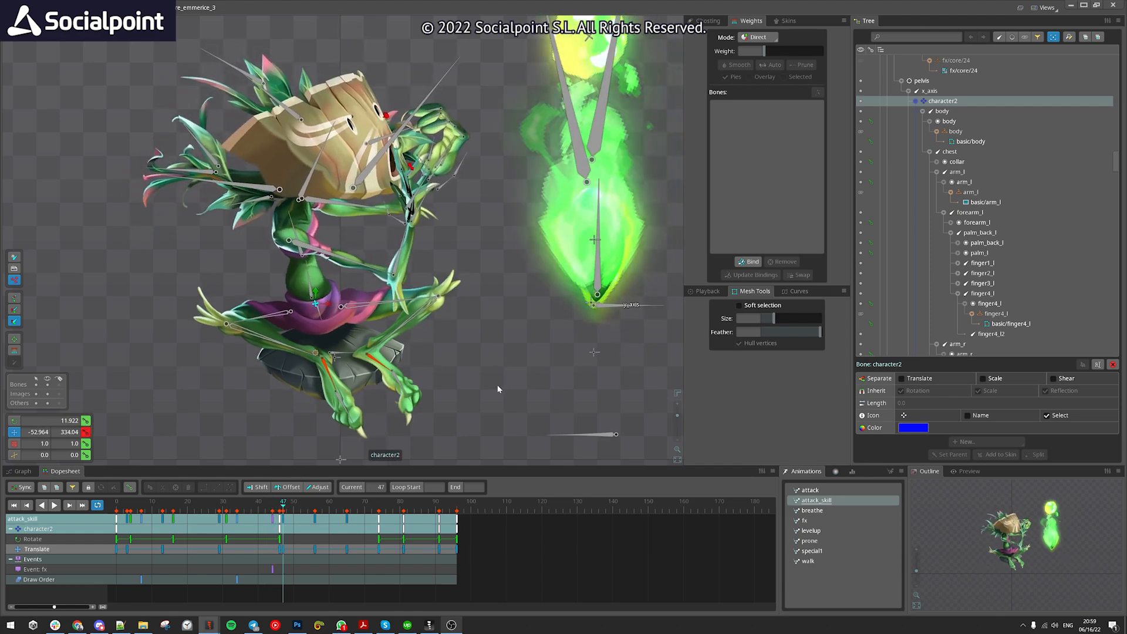
pyautogui.click(273, 509)
pyautogui.moveTo(273, 508); pyautogui.dragTo(401, 526)
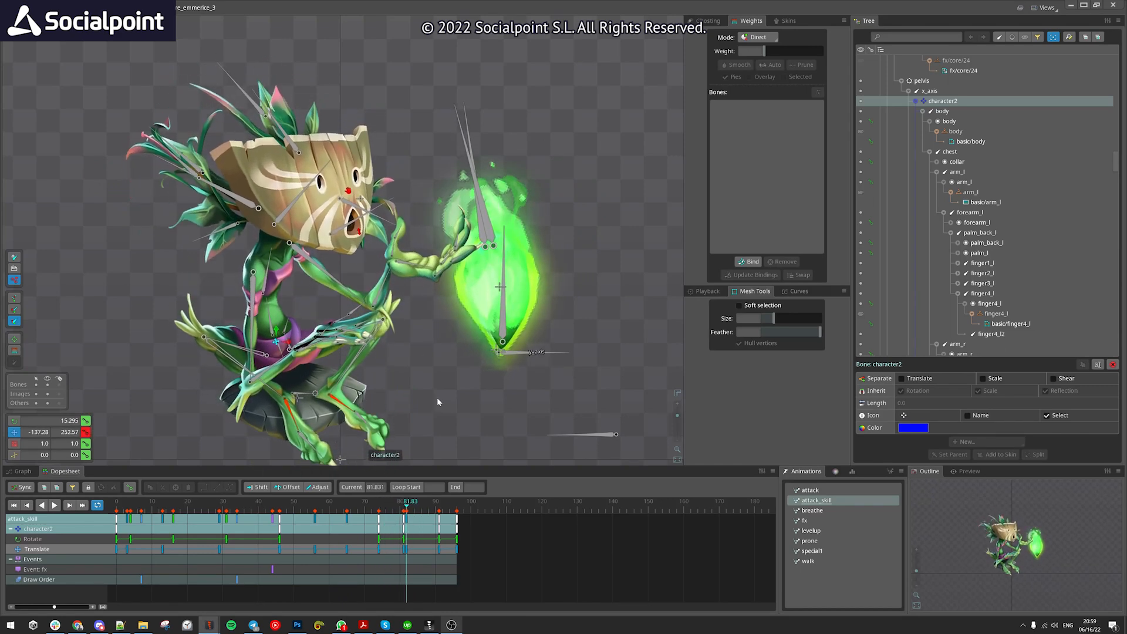
pyautogui.click(398, 507)
pyautogui.moveTo(398, 508); pyautogui.dragTo(435, 519)
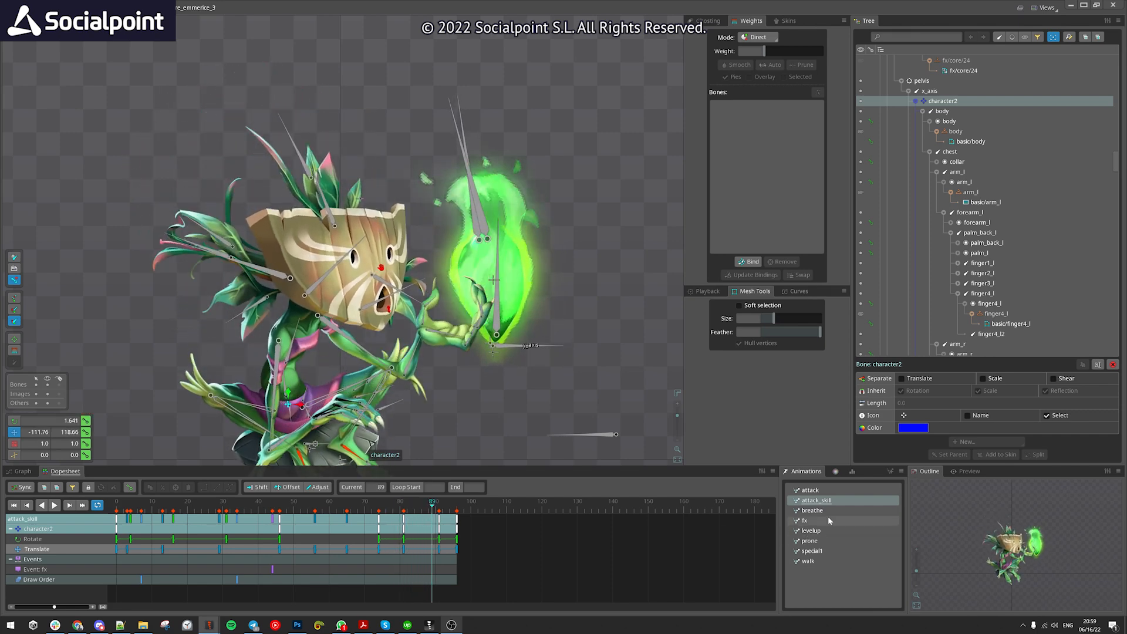
# Play back attack_skill, stop it, and review the pose at frame 60
pyautogui.press('l')
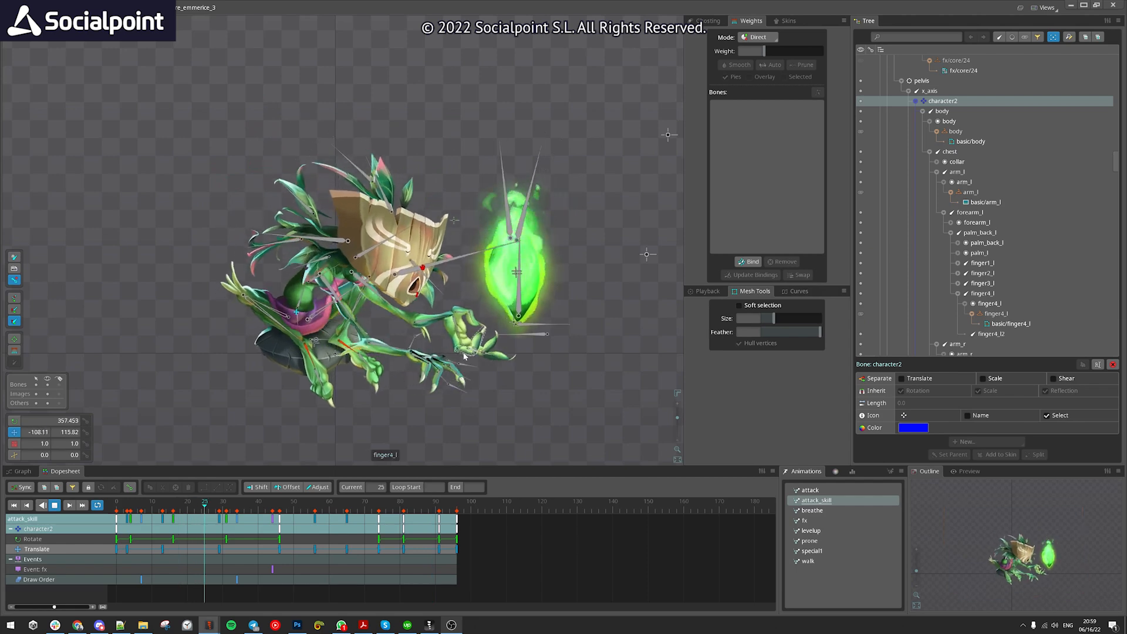
pyautogui.press('k')
pyautogui.moveTo(346, 525)
pyautogui.mouseDown()
pyautogui.moveTo(267, 517)
pyautogui.moveTo(329, 519)
pyautogui.mouseUp()
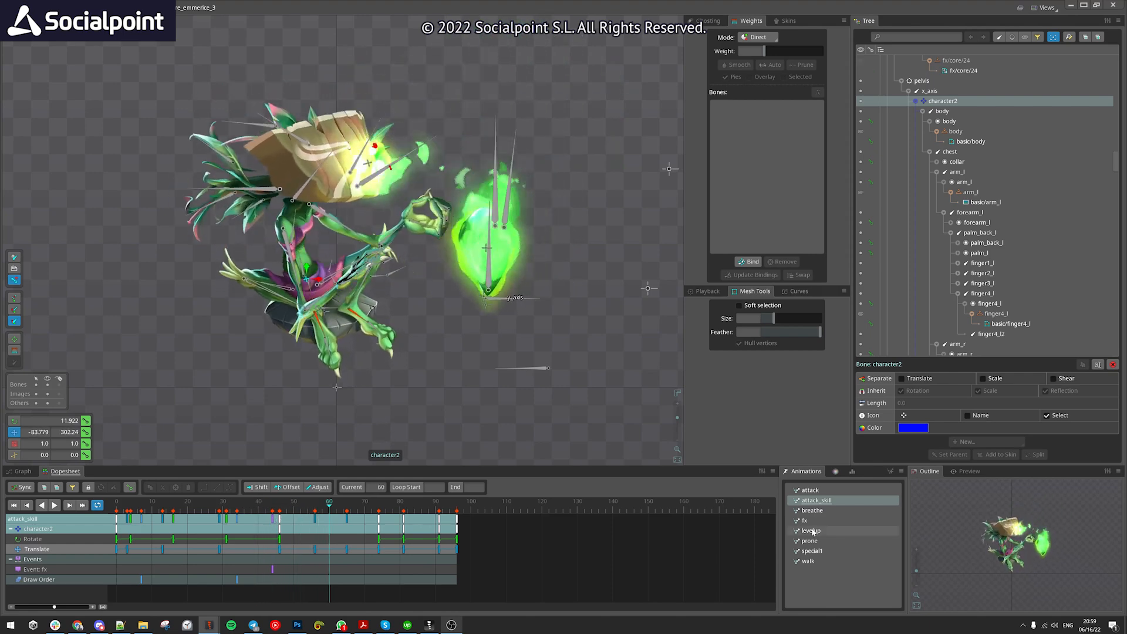
# Play the breathe animation and scrub it to frame 25 to review the body motion
pyautogui.click(812, 510)
pyautogui.press('l')
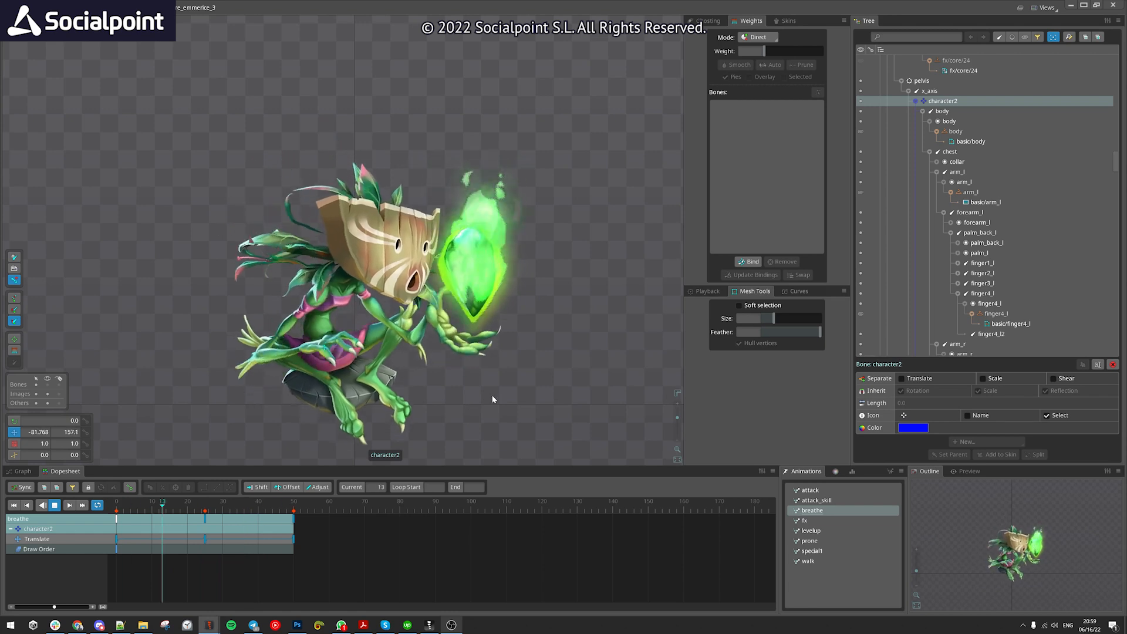
pyautogui.click(177, 515)
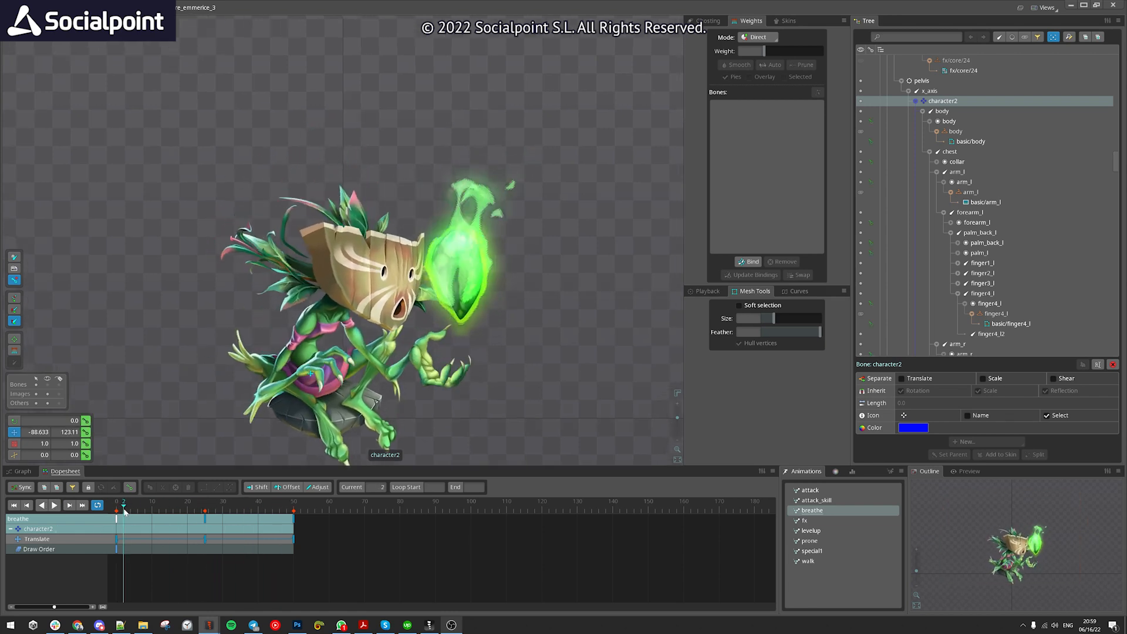
pyautogui.moveTo(178, 516); pyautogui.dragTo(205, 517)
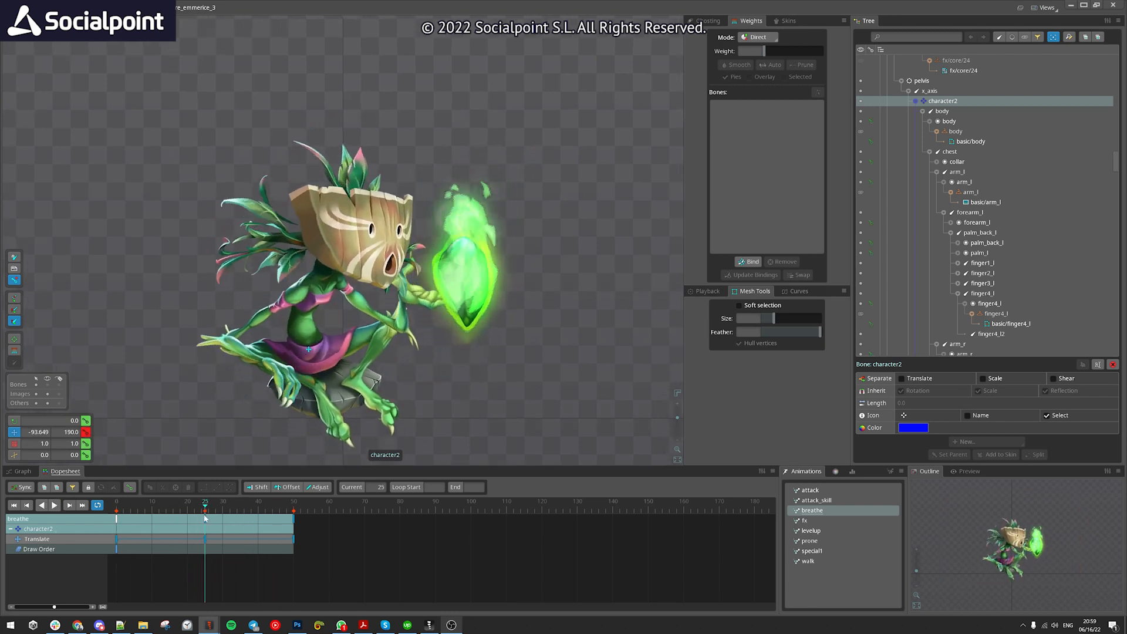
# Open the levelup animation, stop its playback, and examine the raised-body pose at frame 41
pyautogui.click(823, 531)
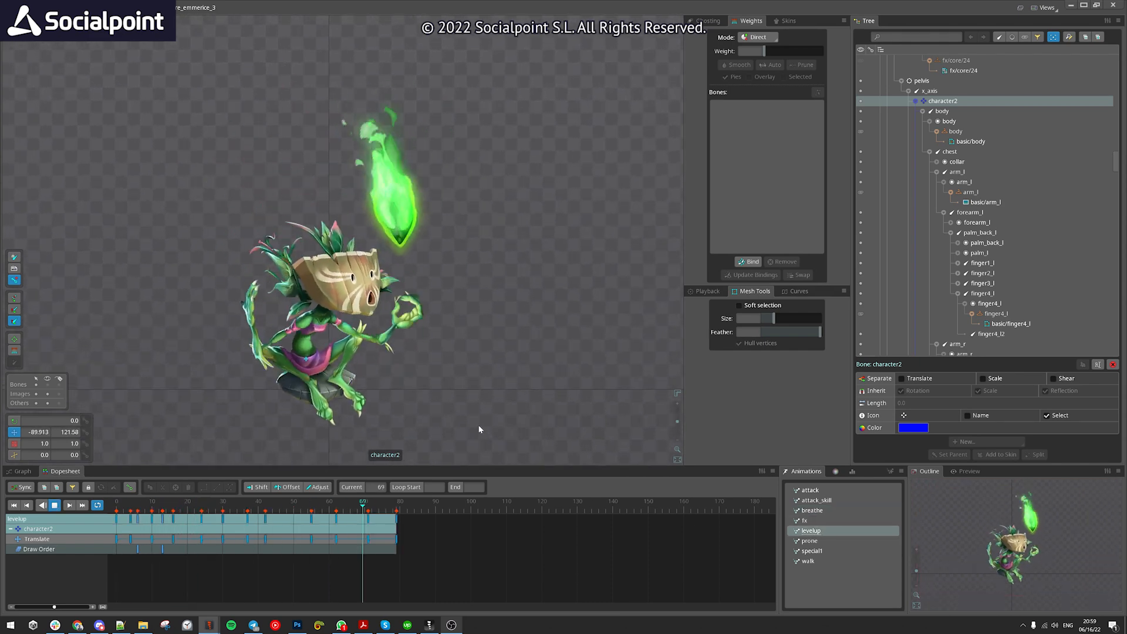
pyautogui.press('space')
pyautogui.scroll(5, 303, 269)
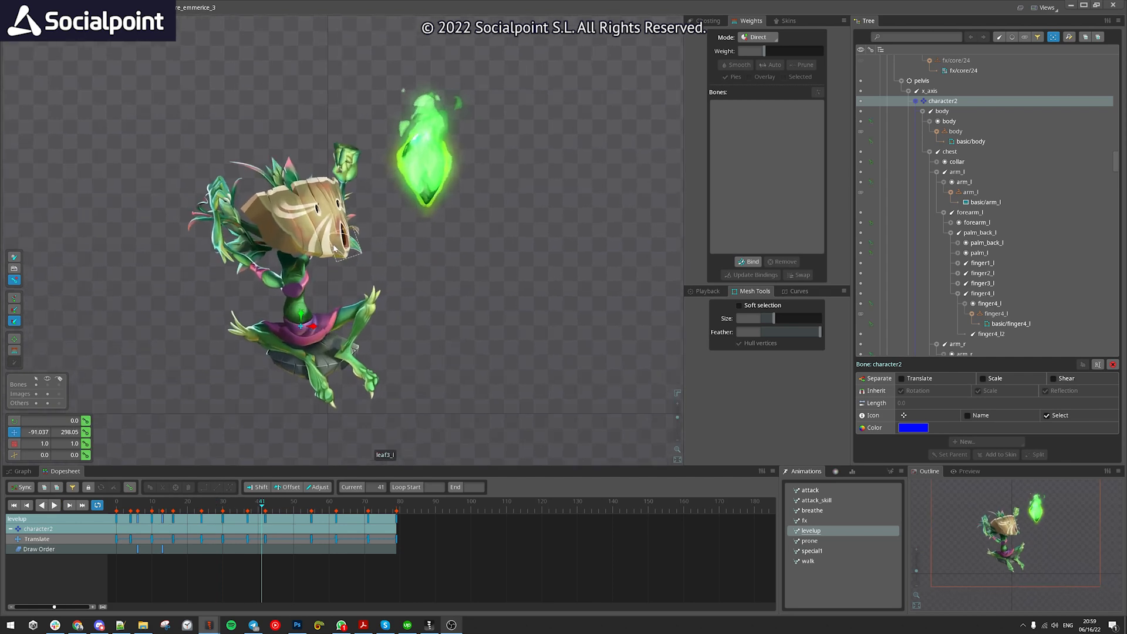
pyautogui.scroll(2, 282, 299)
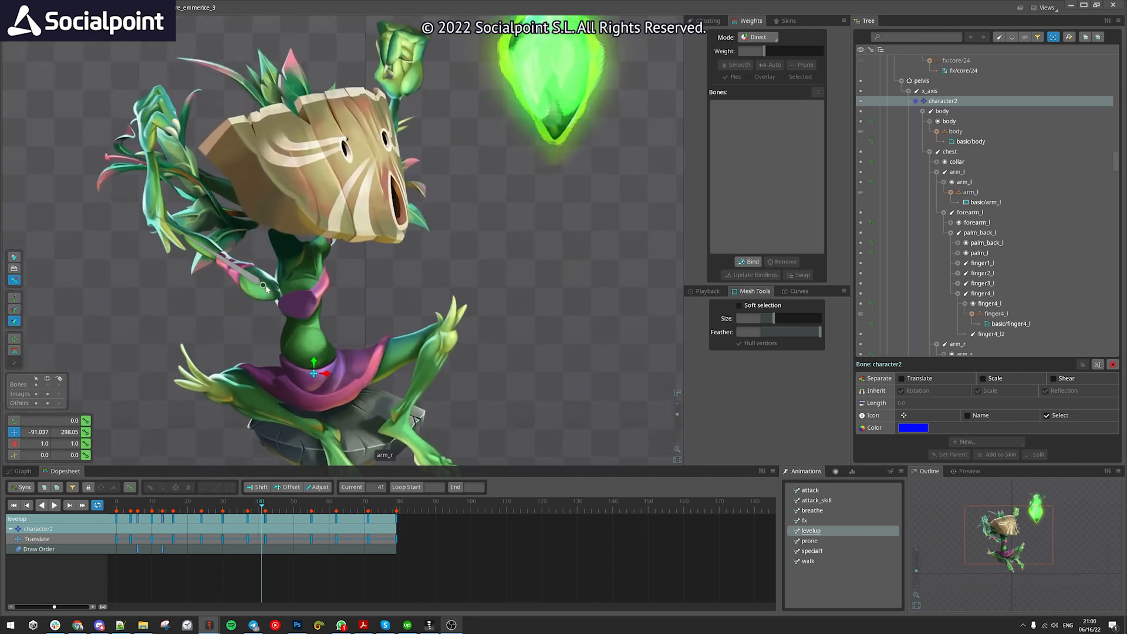
# Select the arm_r bone, and inspect the body mesh and its body and chest bone weights in setup mode
pyautogui.click(252, 283)
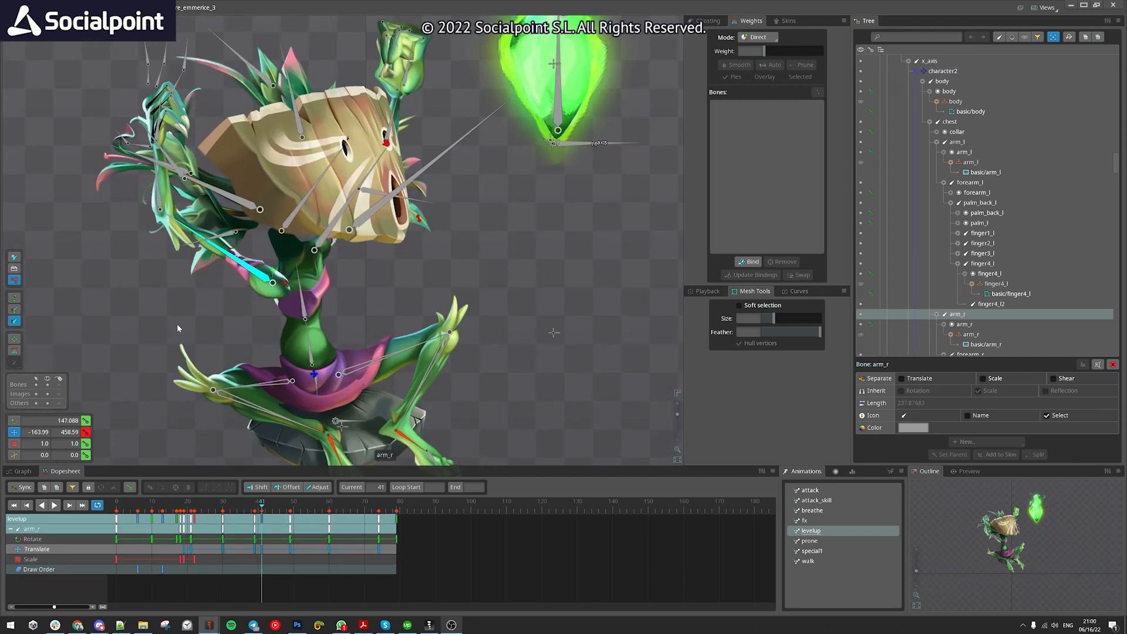
pyautogui.click(294, 307)
pyautogui.click(50, 29)
pyautogui.scroll(2, 399, 379)
pyautogui.moveTo(549, 342); pyautogui.dragTo(549, 282)
pyautogui.scroll(1, 343, 382)
pyautogui.scroll(1, 313, 404)
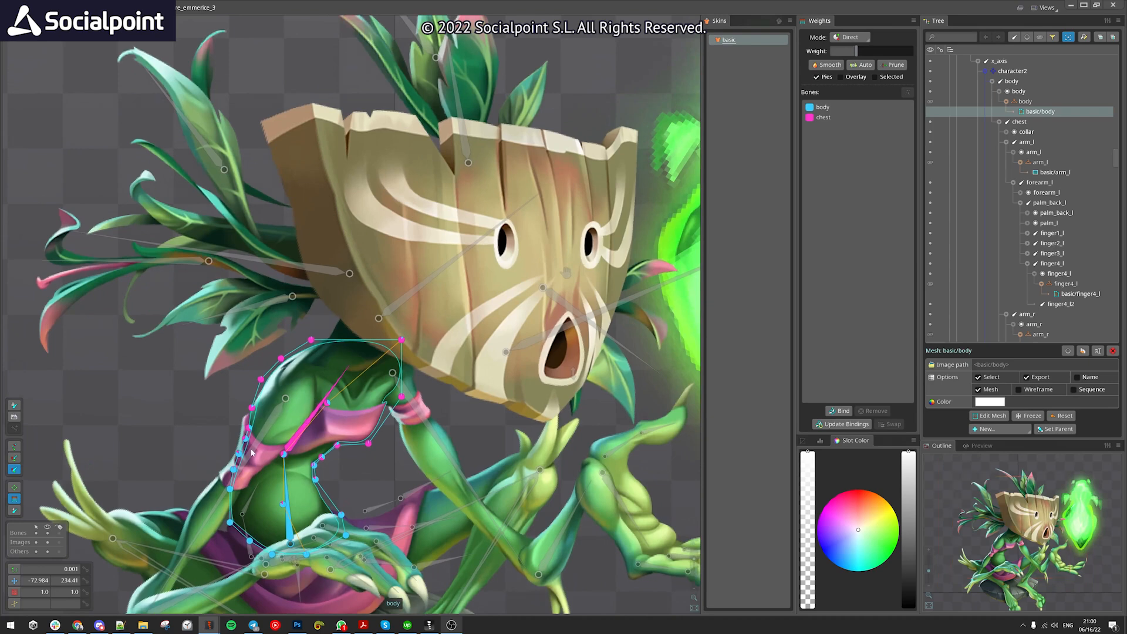
pyautogui.scroll(-2, 249, 458)
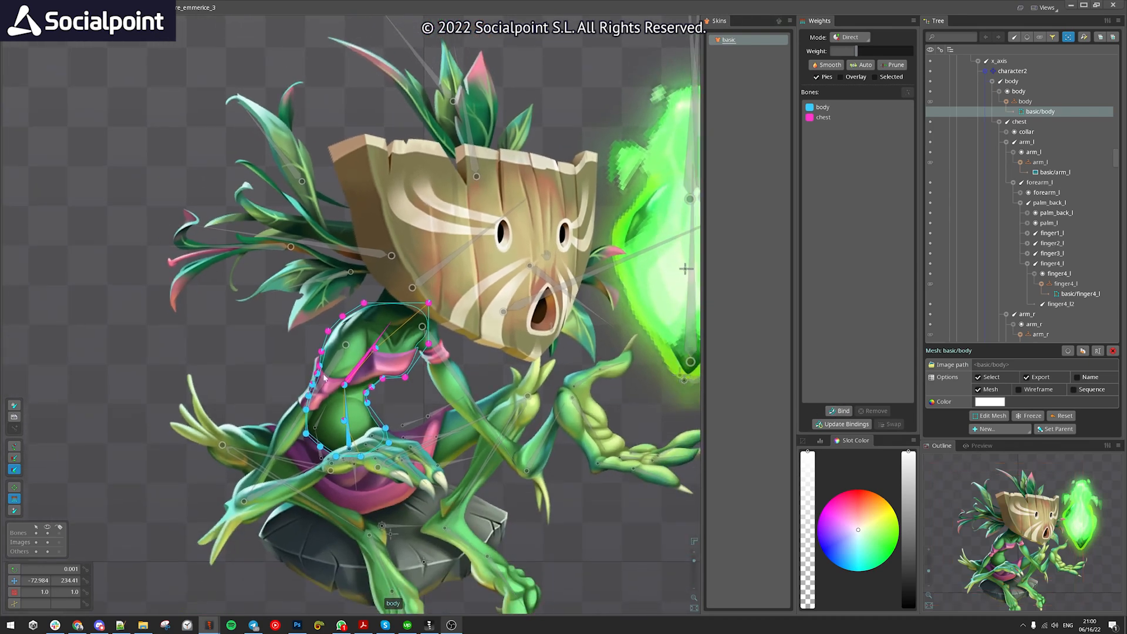
# Try rotating the arm_r bone in setup mode to test the shoulder, and undo the rotation
pyautogui.click(263, 247)
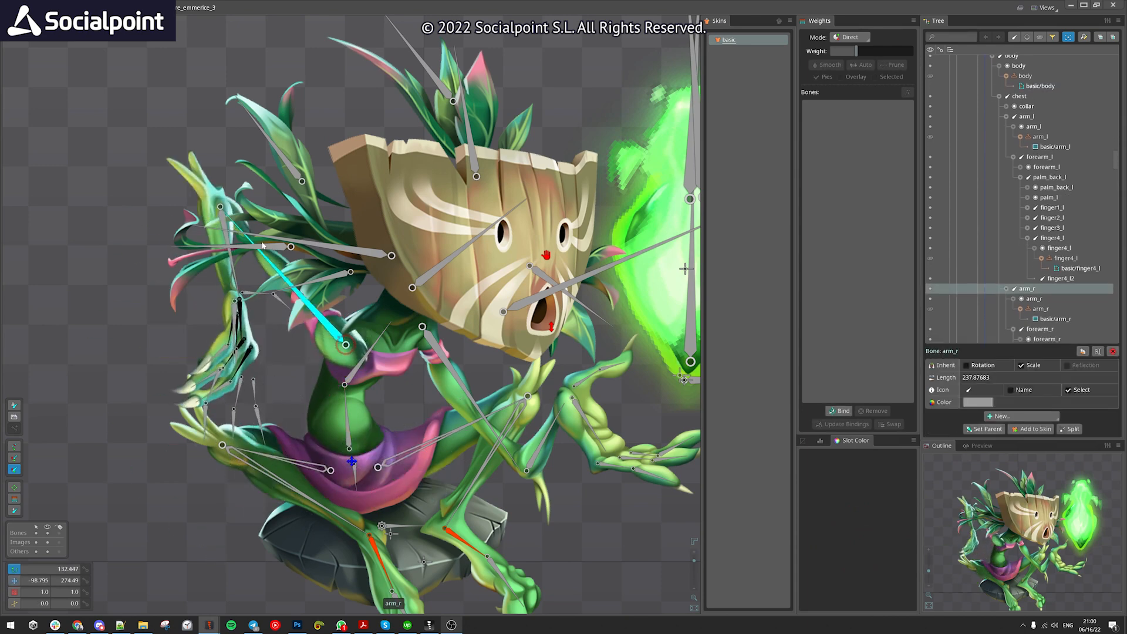
pyautogui.moveTo(360, 327); pyautogui.dragTo(374, 348)
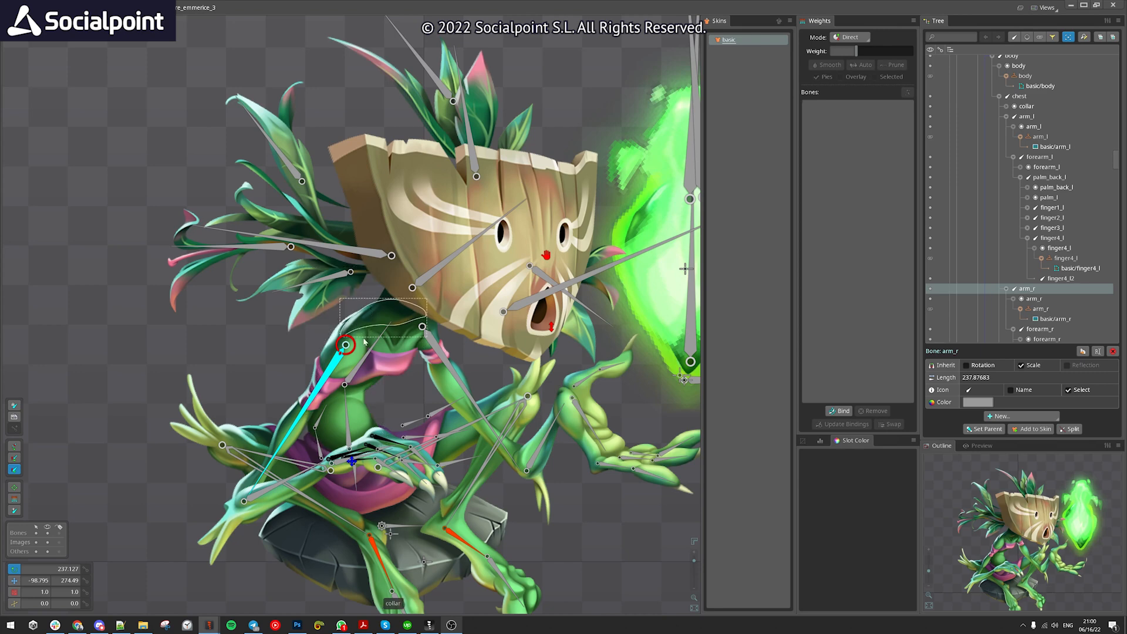
pyautogui.scroll(-2, 376, 328)
pyautogui.moveTo(393, 312); pyautogui.dragTo(332, 352)
pyautogui.scroll(2, 332, 352)
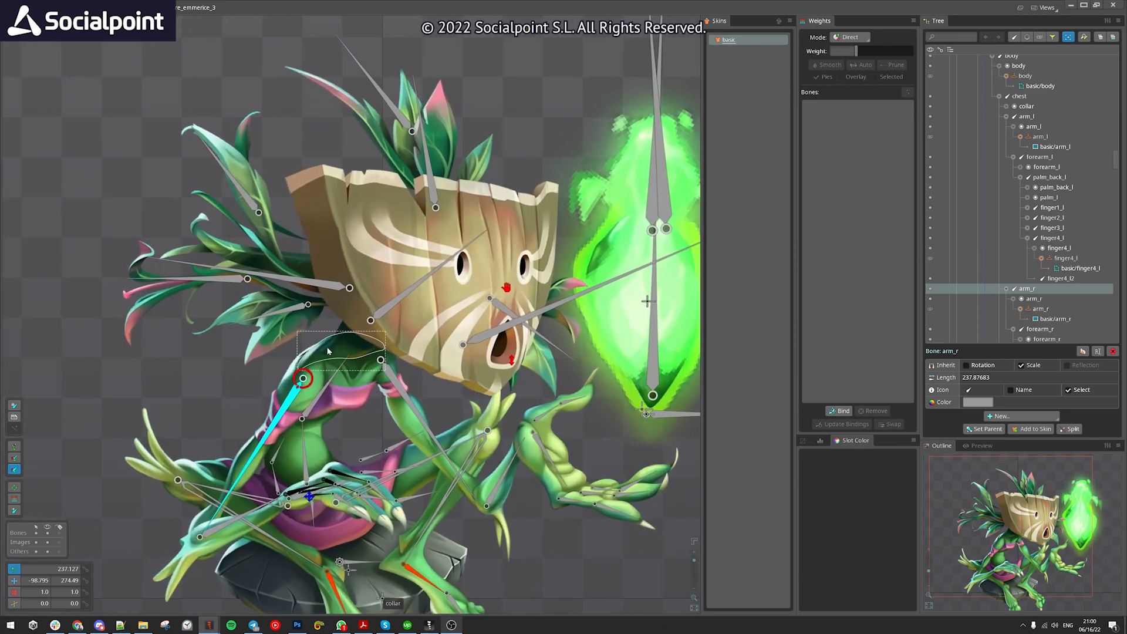
pyautogui.scroll(-3, 303, 376)
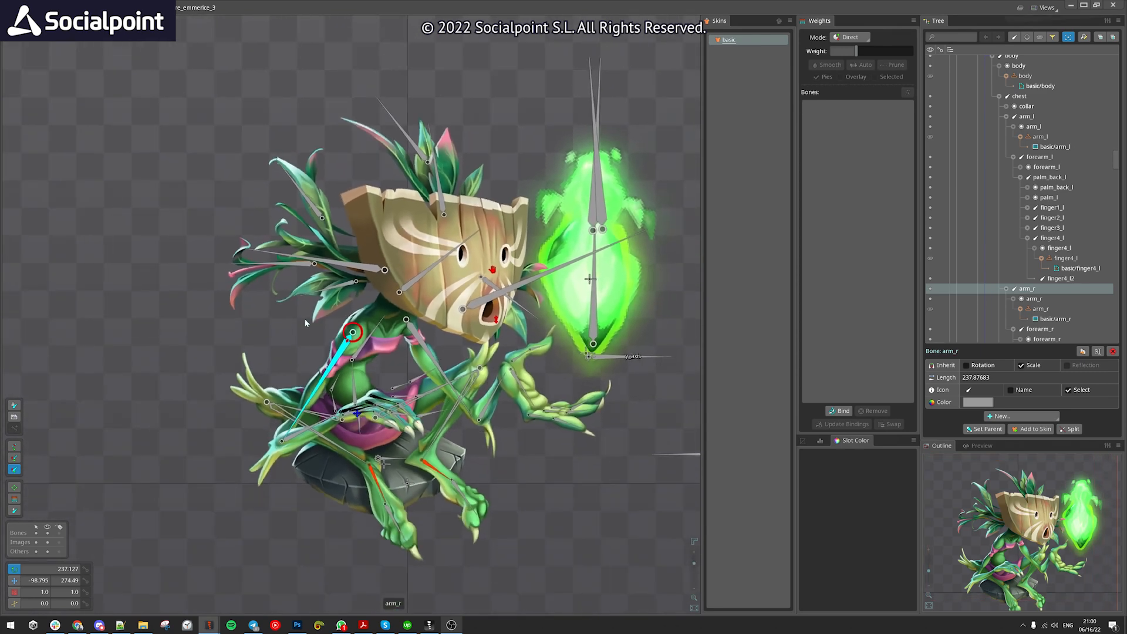
pyautogui.moveTo(480, 441); pyautogui.dragTo(247, 514)
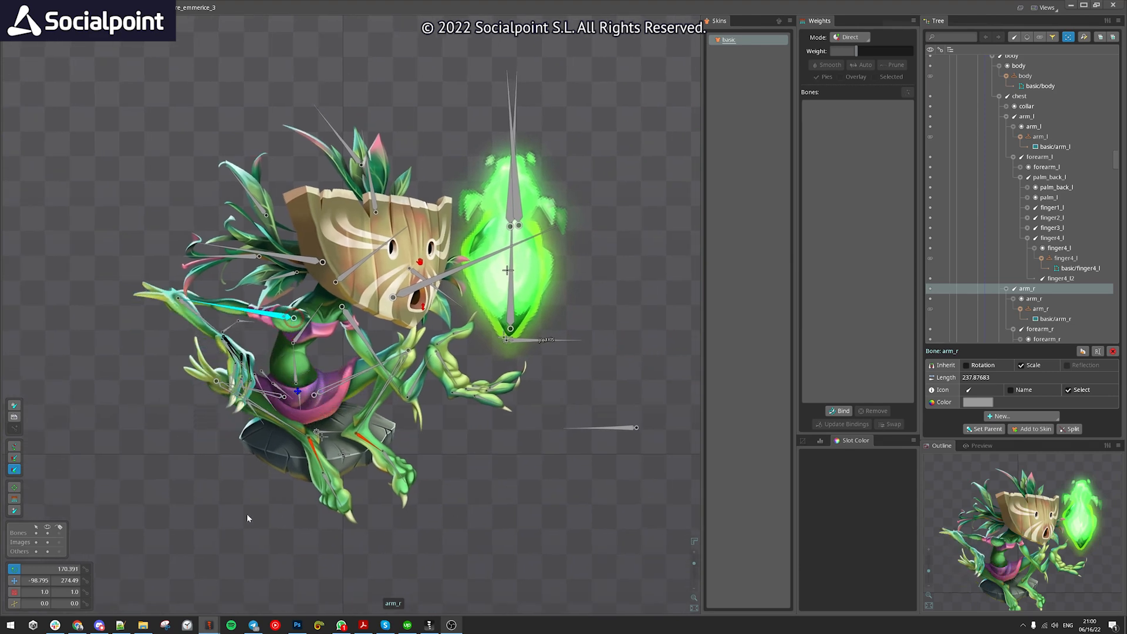
pyautogui.hotkey('ctrl', 'z')
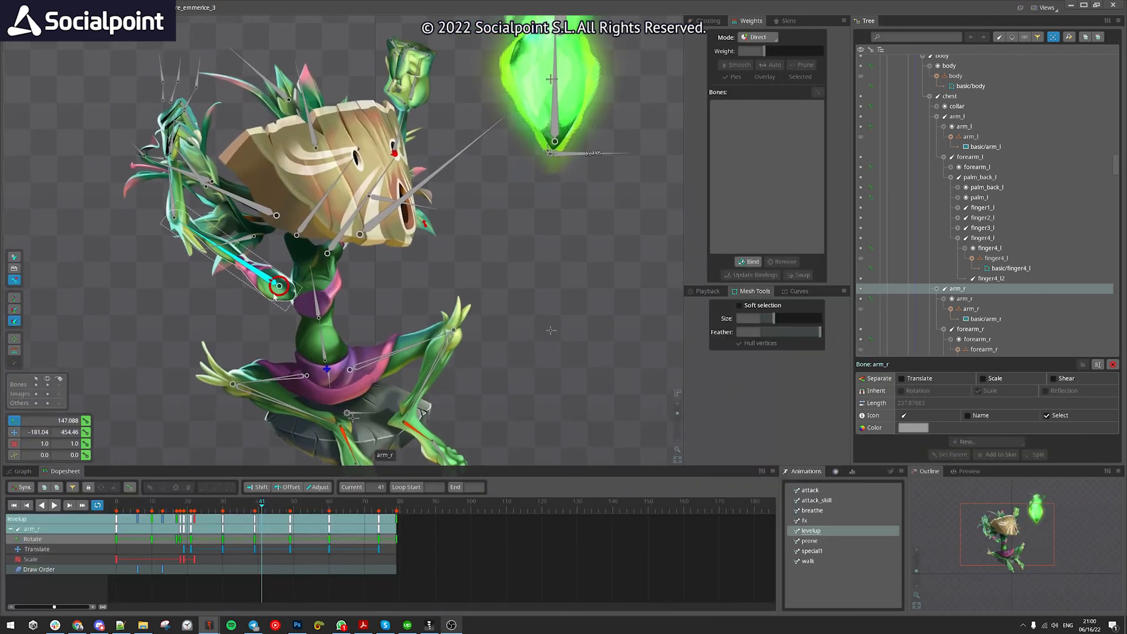
# Try moving the arm_r bone at the shoulder at frame 41 of levelup, and undo the move
pyautogui.scroll(4, 479, 300)
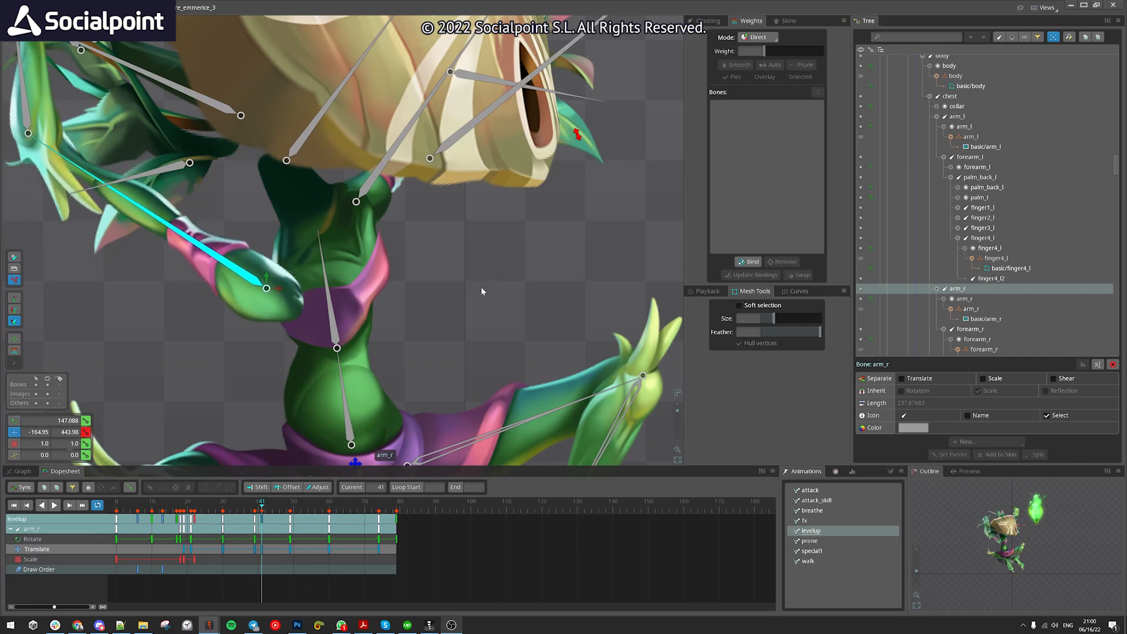
pyautogui.moveTo(482, 328); pyautogui.dragTo(487, 322)
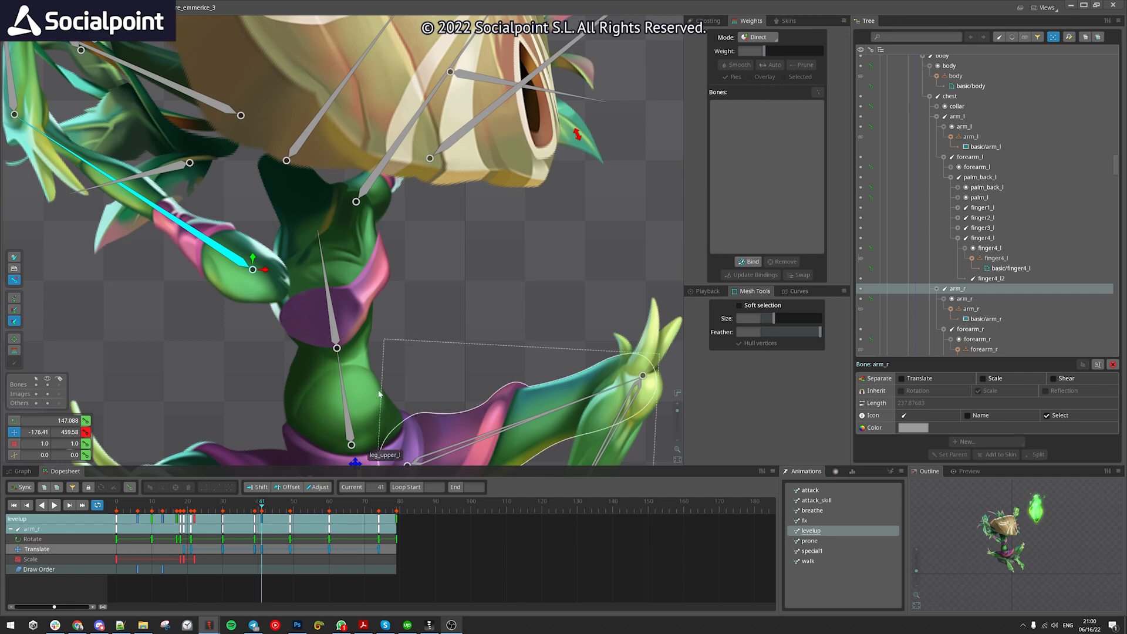
pyautogui.hotkey('ctrl', 'z')
# Scrub levelup between frames 39 and 42 to examine the join between arm_r and the body
pyautogui.moveTo(218, 508); pyautogui.dragTo(255, 513)
pyautogui.scroll(-3, 440, 280)
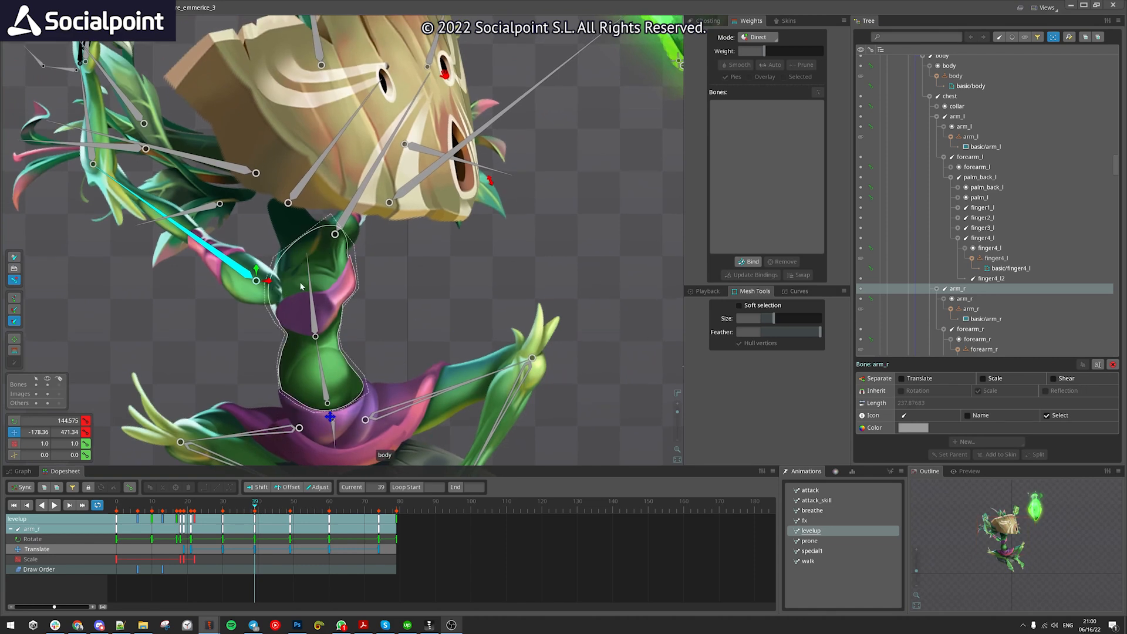
pyautogui.moveTo(257, 509)
pyautogui.mouseDown()
pyautogui.moveTo(284, 502)
pyautogui.moveTo(266, 503)
pyautogui.mouseUp()
pyautogui.moveTo(99, 171); pyautogui.dragTo(97, 262)
pyautogui.scroll(-2, 411, 341)
# Try adjusting the rig's bones at frame 42 of levelup, and undo the changes
pyautogui.moveTo(466, 358); pyautogui.dragTo(387, 342)
pyautogui.hotkey('ctrl', 'z')
pyautogui.moveTo(484, 413); pyautogui.dragTo(640, 152)
pyautogui.click(418, 404)
pyautogui.hotkey('ctrl', 'z')
# Select the leg_lower_l and leg_upper_r images at frame 42 of levelup to inspect the leg parts
pyautogui.click(430, 304)
pyautogui.click(444, 338)
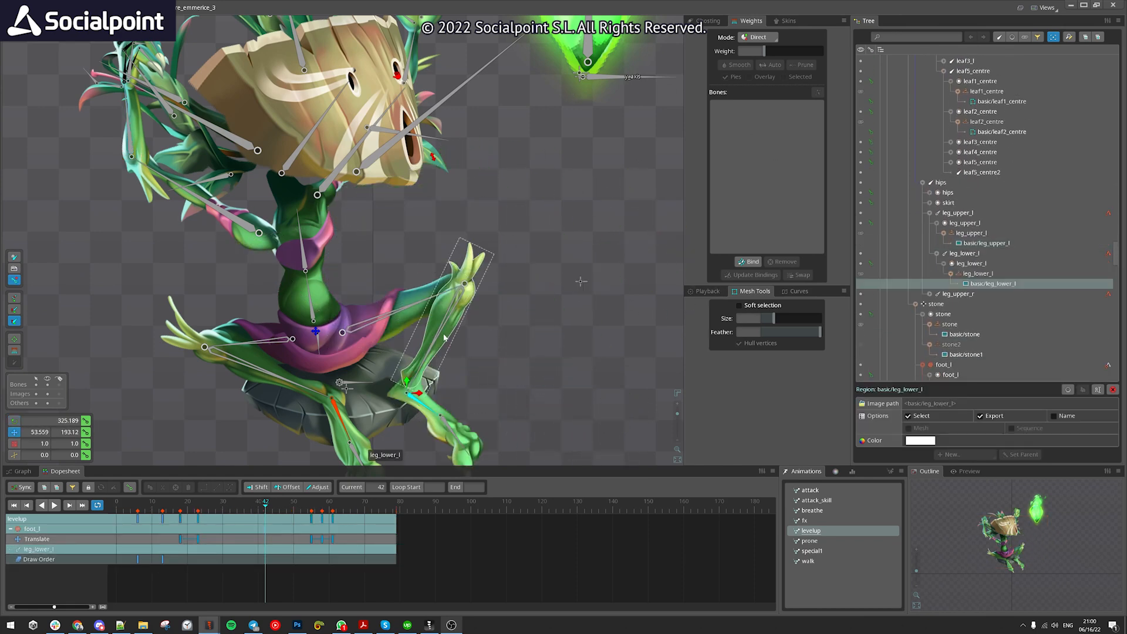
pyautogui.click(276, 371)
pyautogui.click(243, 339)
pyautogui.scroll(-3, 235, 335)
pyautogui.moveTo(132, 259); pyautogui.dragTo(109, 313)
pyautogui.moveTo(506, 290); pyautogui.dragTo(502, 248)
pyautogui.scroll(3, 394, 302)
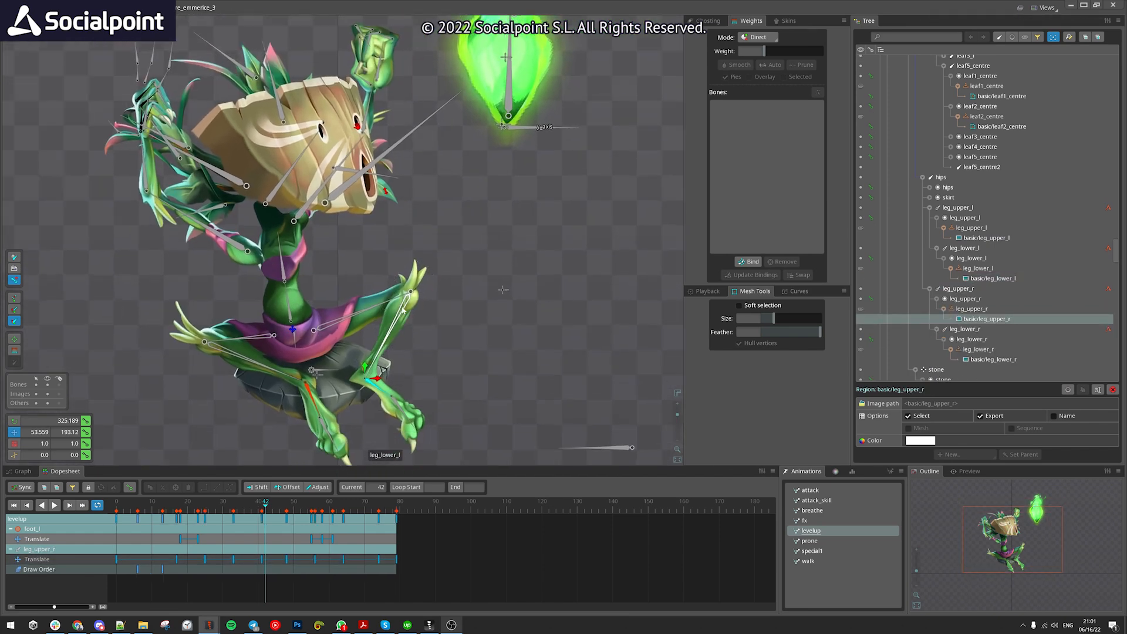
# Switch back to the attack_skill animation and scrub from frame 42 to frame 70 to review the legs
pyautogui.press('pageup')
pyautogui.press('pageup')
pyautogui.press('pageup')
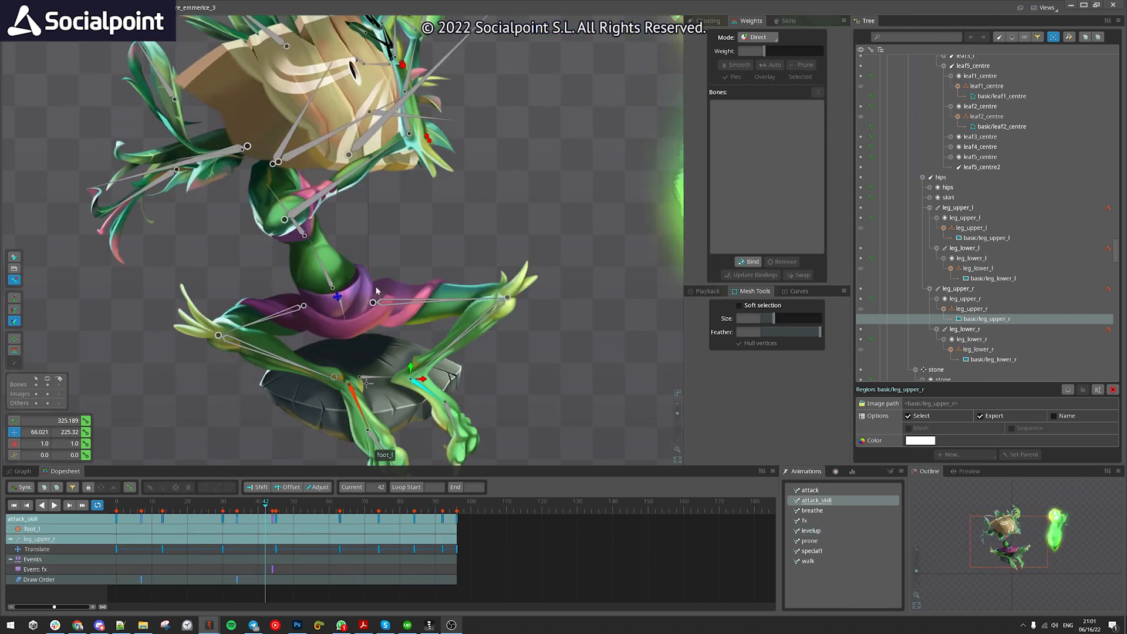
pyautogui.scroll(-2, 491, 362)
pyautogui.moveTo(491, 362); pyautogui.dragTo(453, 261)
pyautogui.moveTo(267, 506); pyautogui.dragTo(365, 506)
pyautogui.scroll(1, 260, 219)
pyautogui.scroll(1, 236, 209)
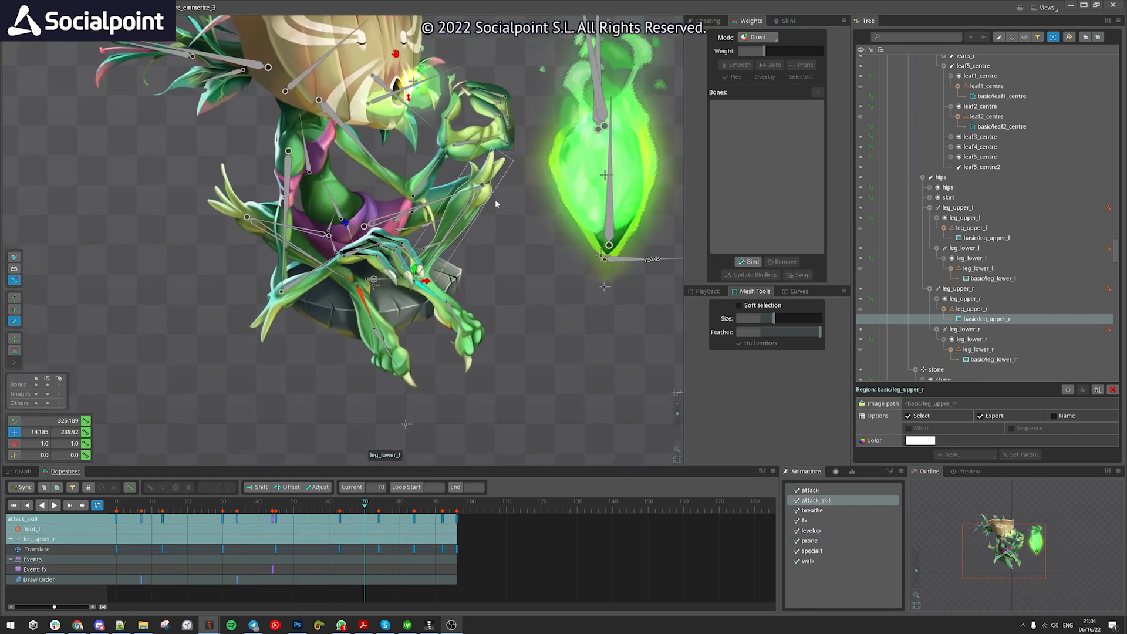
pyautogui.moveTo(236, 210); pyautogui.dragTo(201, 277)
pyautogui.scroll(-1, 173, 279)
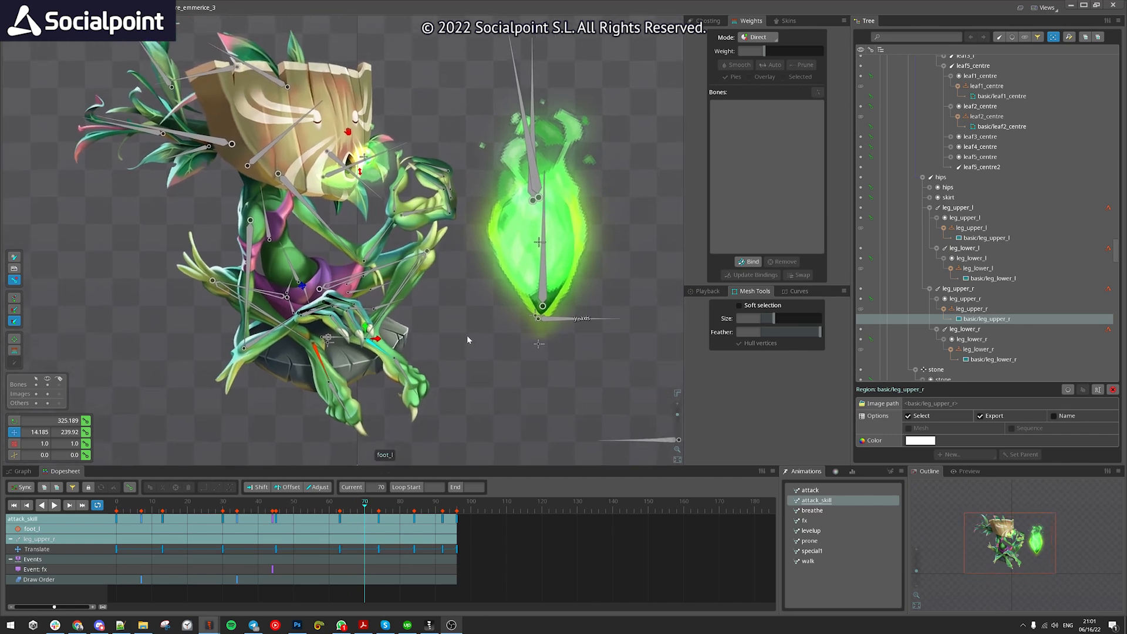
# Play back attack_skill and switch to levelup to review the pose at frame 25
pyautogui.press('d')
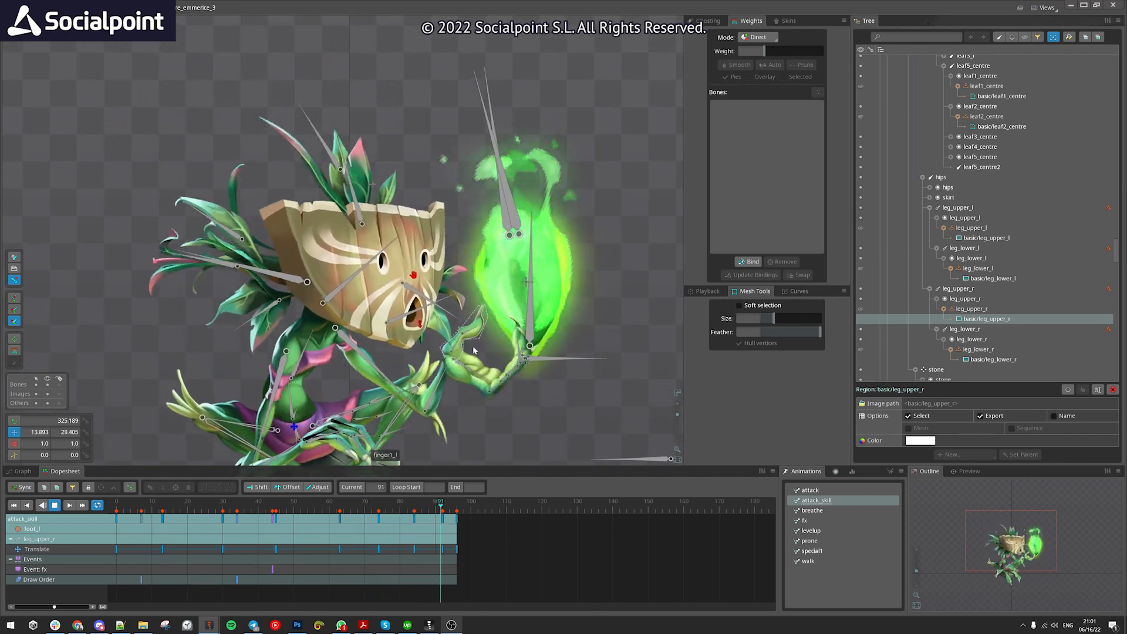
pyautogui.press('d')
pyautogui.scroll(-3, 294, 178)
pyautogui.moveTo(430, 358); pyautogui.dragTo(427, 365)
pyautogui.moveTo(258, 506); pyautogui.dragTo(537, 513)
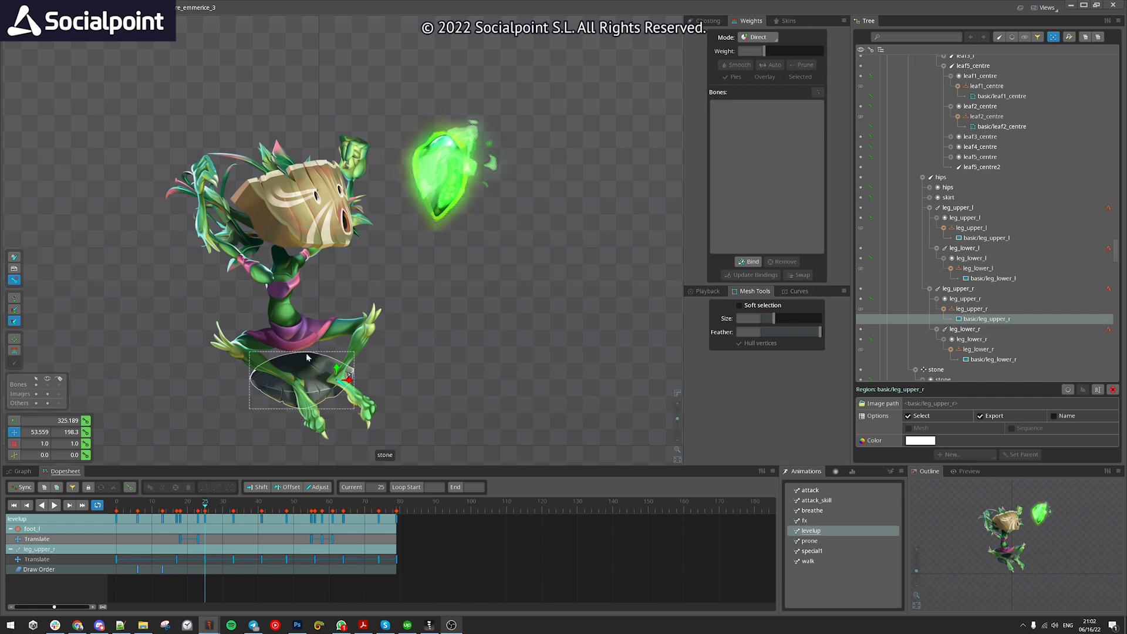
# Try rotating the rig's upper-body and face bones at frame 25 of levelup, and undo the changes
pyautogui.hotkey('alt', '1')
pyautogui.moveTo(287, 317); pyautogui.dragTo(270, 242)
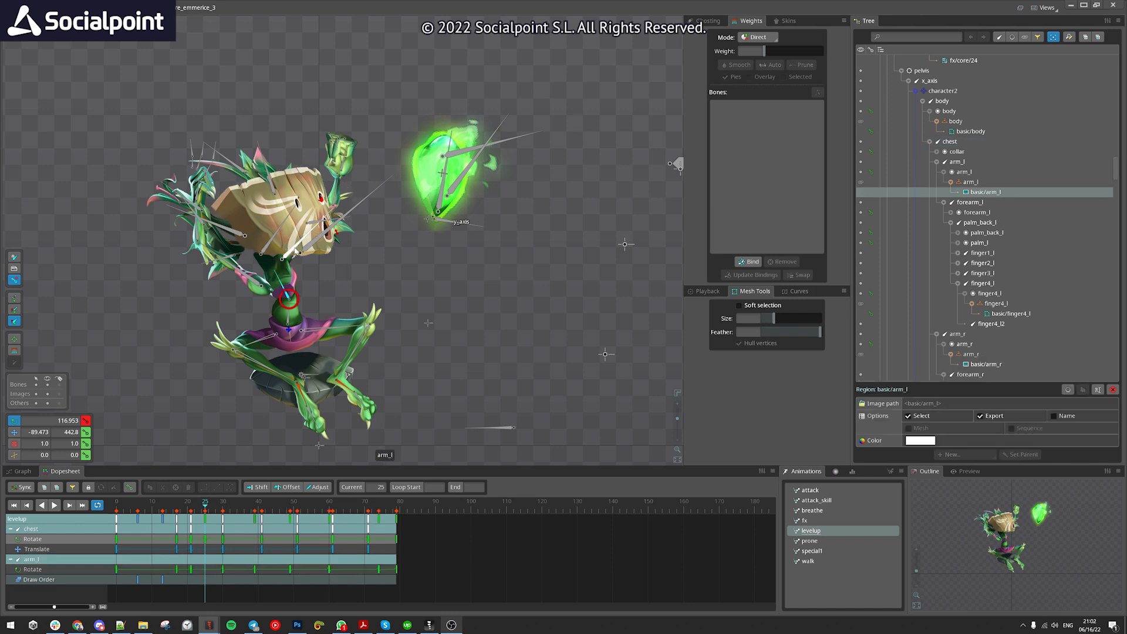
pyautogui.click(287, 252)
pyautogui.click(268, 246)
pyautogui.moveTo(399, 300); pyautogui.dragTo(385, 275)
pyautogui.press('v')
pyautogui.hotkey('ctrl', 'z')
pyautogui.hotkey('ctrl', 'z')
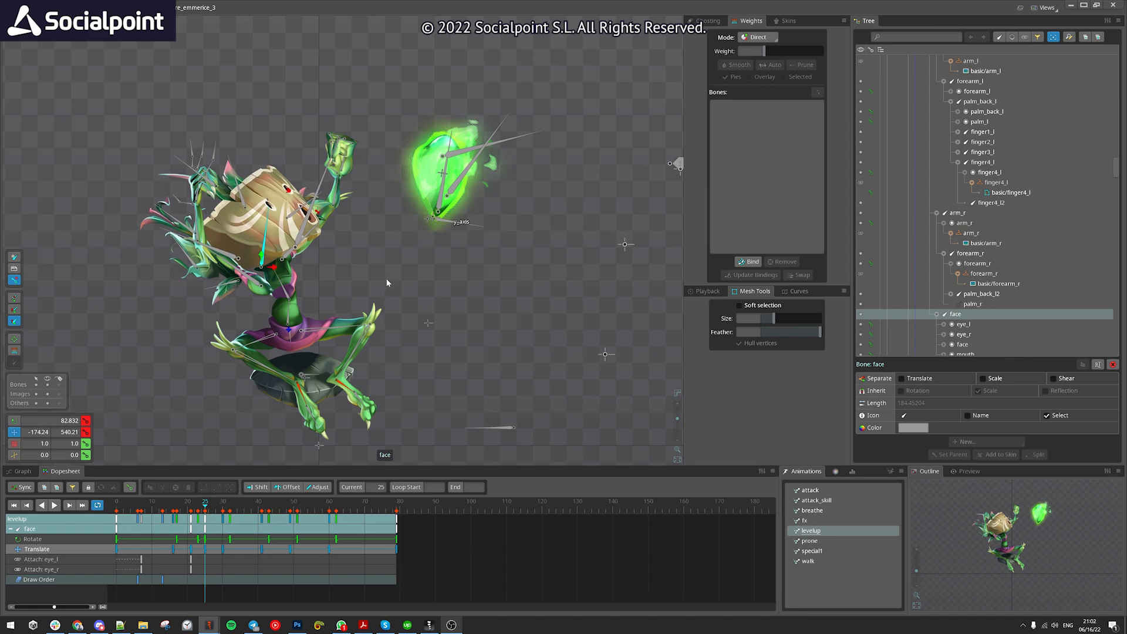
# Switch from levelup to the attack animation and scrub between frames 71 and 83 to examine the lunge
pyautogui.moveTo(206, 507); pyautogui.dragTo(151, 504)
pyautogui.moveTo(346, 507); pyautogui.dragTo(408, 512)
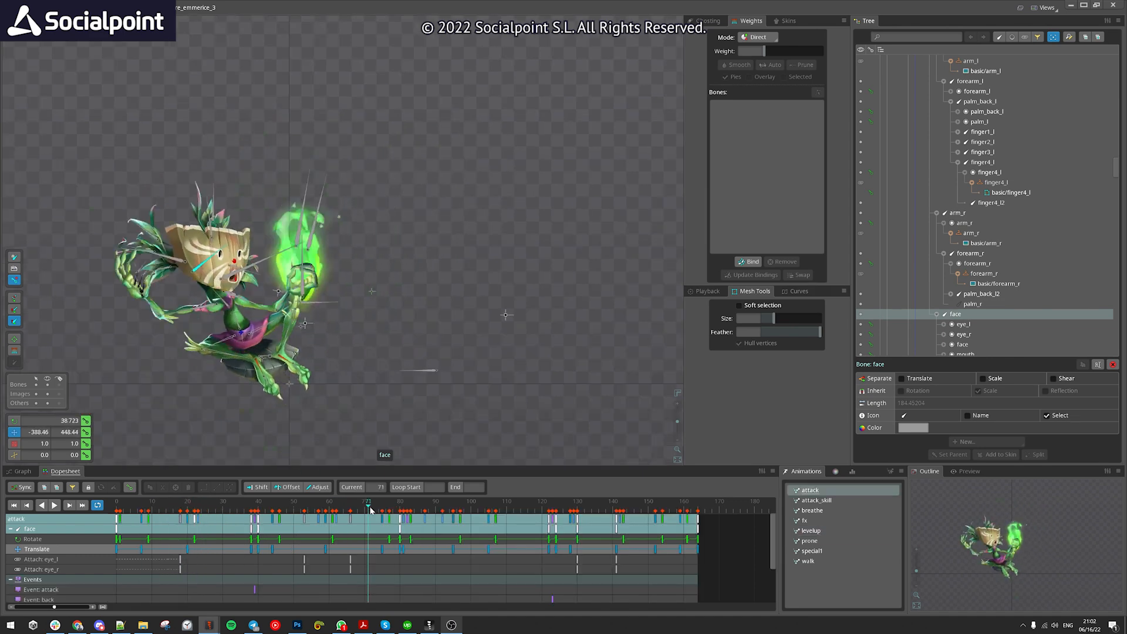
pyautogui.scroll(1, 516, 358)
pyautogui.moveTo(524, 377); pyautogui.dragTo(494, 403)
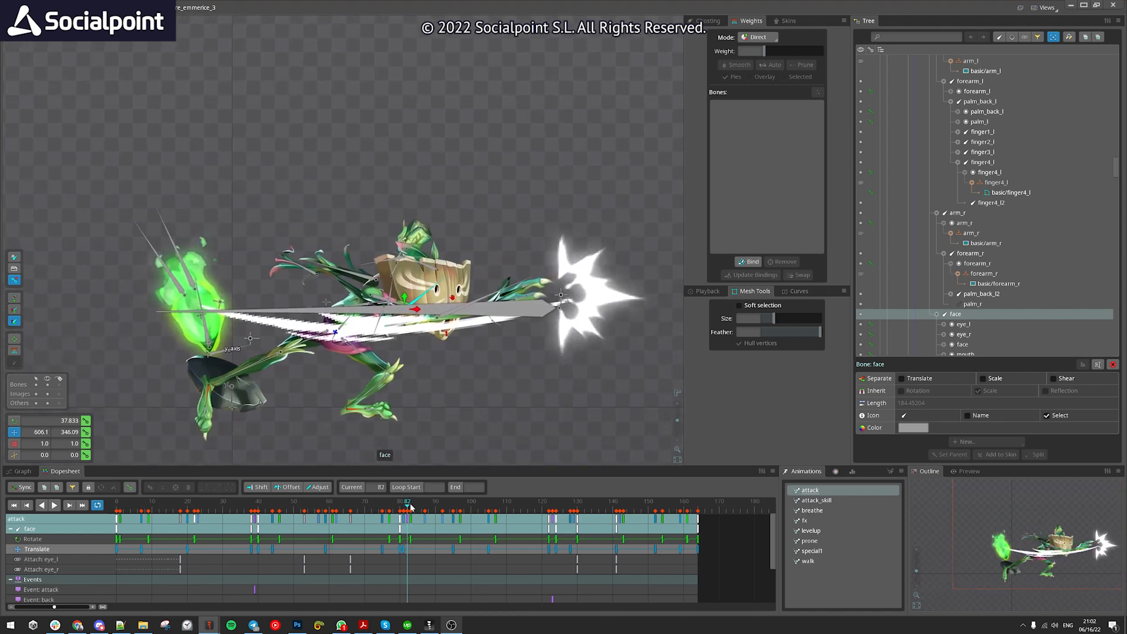
pyautogui.moveTo(342, 509); pyautogui.dragTo(383, 510)
pyautogui.moveTo(357, 398); pyautogui.dragTo(509, 403)
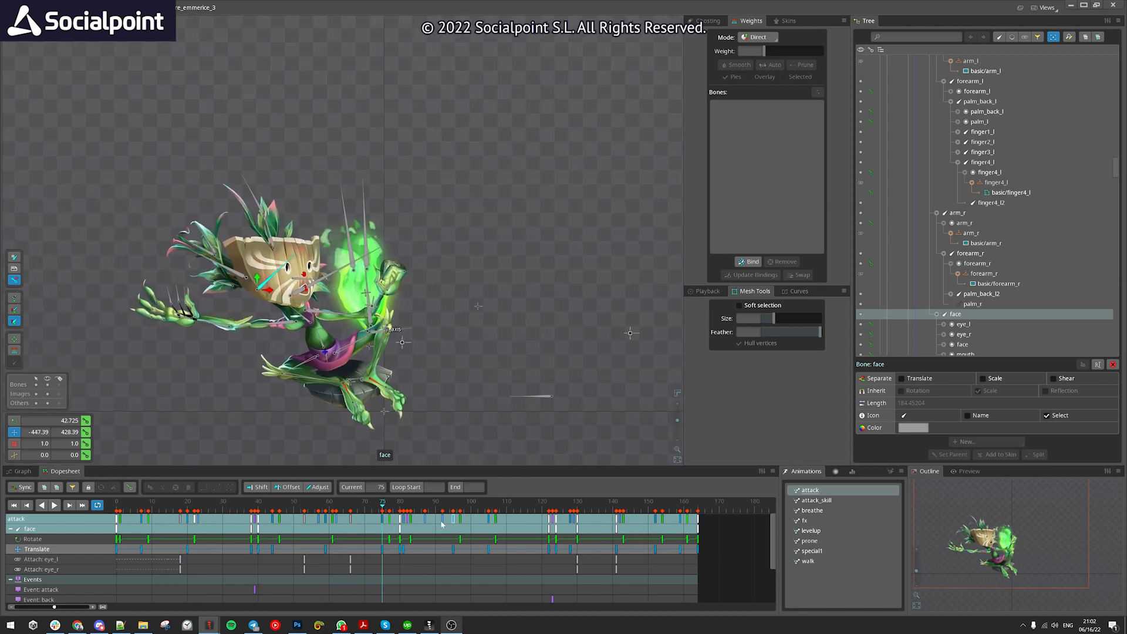
# Scrub attack from frame 75 to frame 97 and examine the crouched pose up close
pyautogui.moveTo(385, 509); pyautogui.dragTo(462, 515)
pyautogui.moveTo(502, 458); pyautogui.dragTo(584, 422)
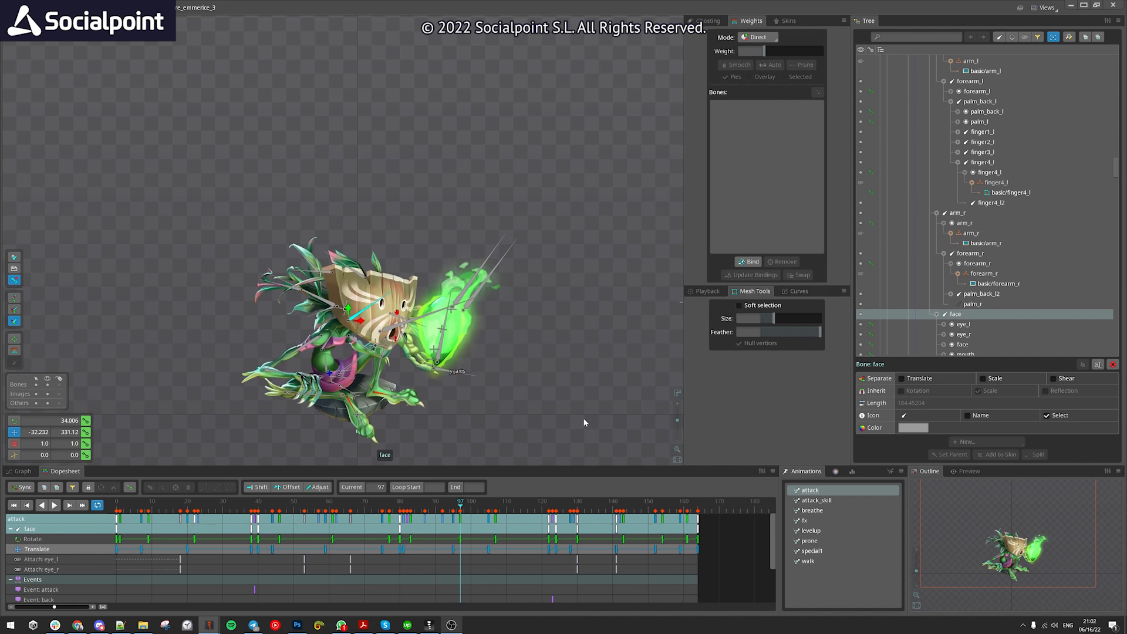
pyautogui.scroll(2, 442, 445)
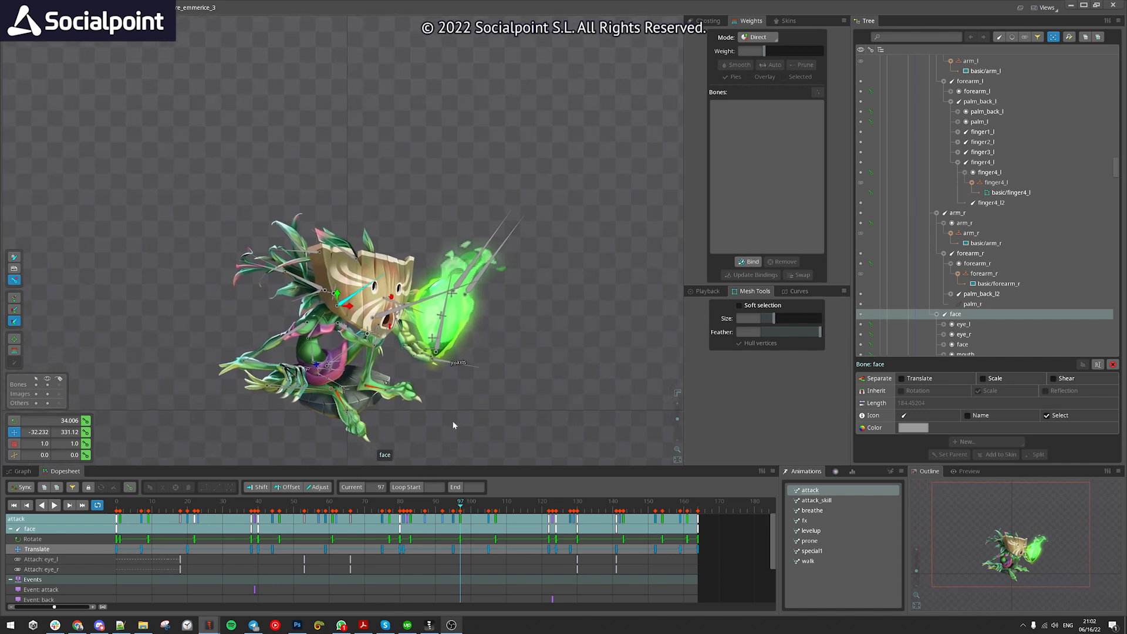
pyautogui.moveTo(457, 427); pyautogui.dragTo(455, 433)
pyautogui.scroll(1, 422, 437)
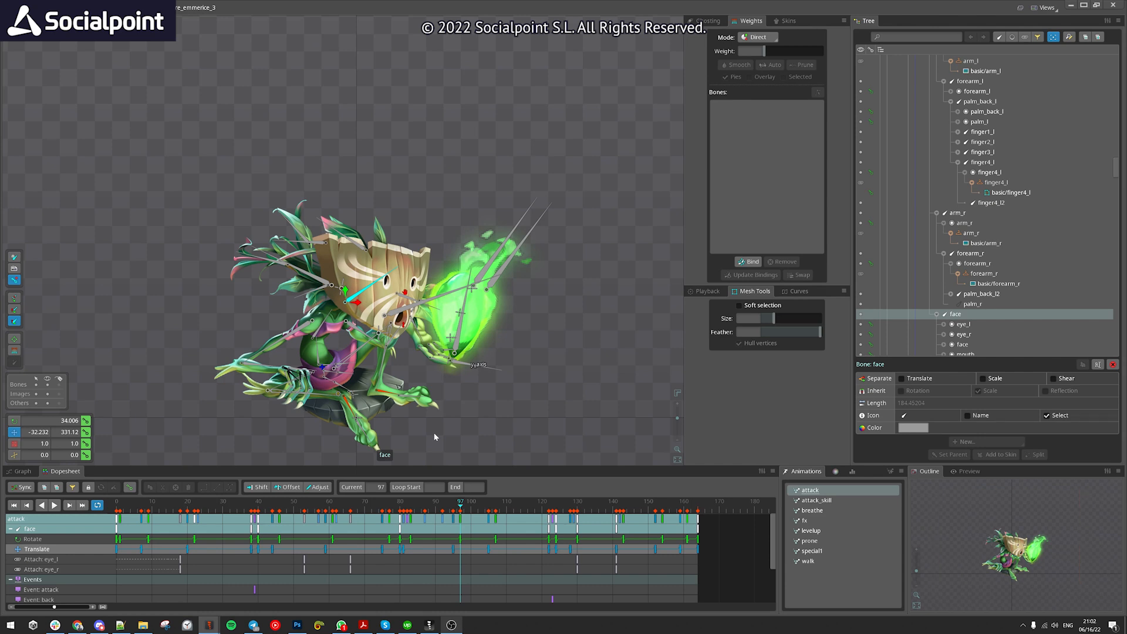
pyautogui.moveTo(462, 511)
pyautogui.mouseDown()
pyautogui.moveTo(471, 509)
pyautogui.moveTo(461, 509)
pyautogui.mouseUp()
pyautogui.moveTo(492, 436); pyautogui.dragTo(502, 421)
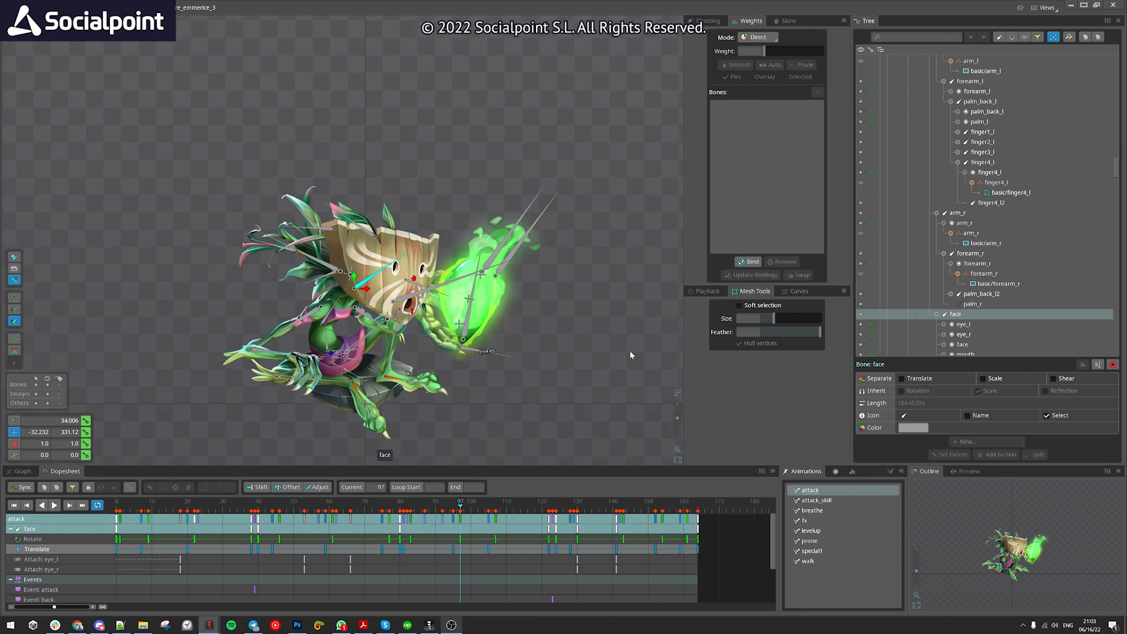
# Switch to the prone animation, scrub its opening frames and play it back, stopping at frame 20
pyautogui.click(810, 531)
pyautogui.click(811, 540)
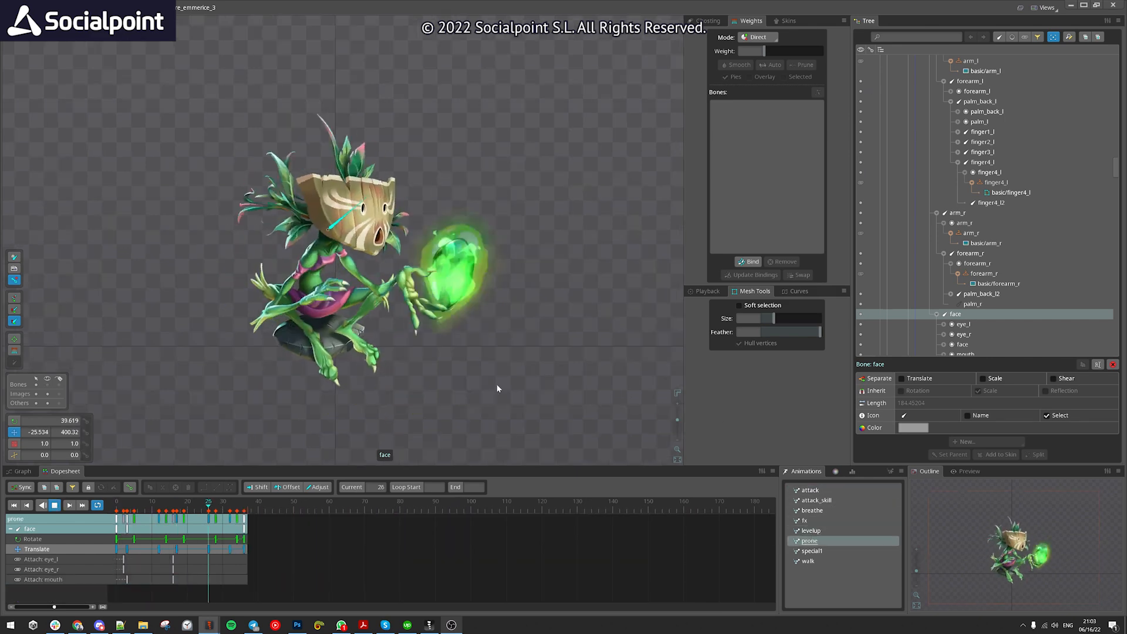
pyautogui.click(117, 511)
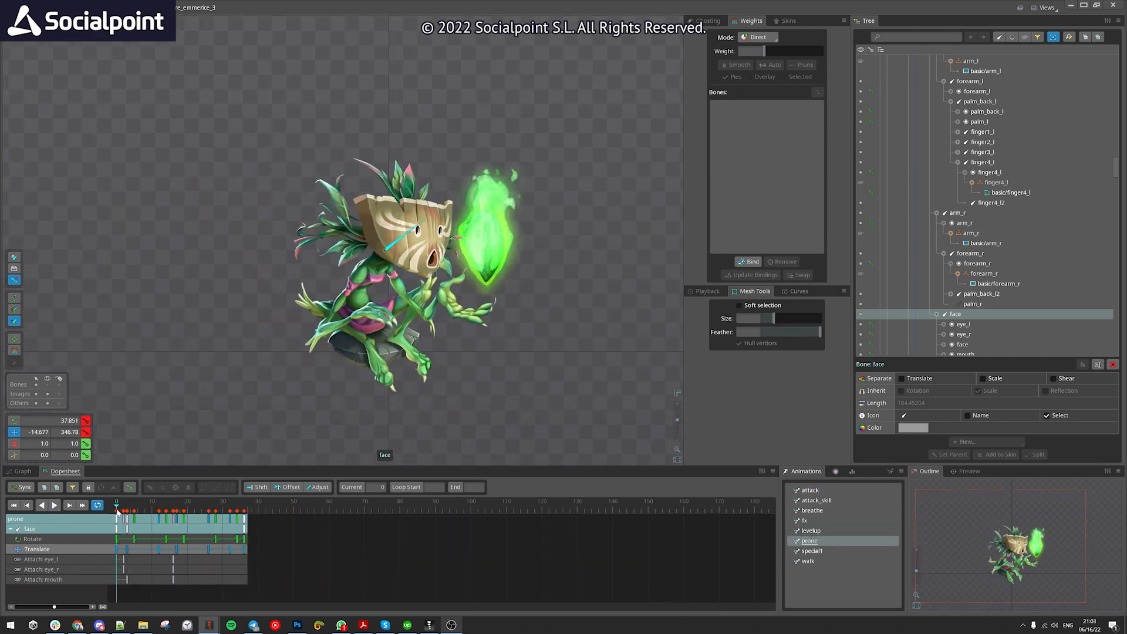
pyautogui.moveTo(135, 508); pyautogui.dragTo(176, 508)
pyautogui.press('d')
pyautogui.moveTo(562, 397); pyautogui.dragTo(562, 417)
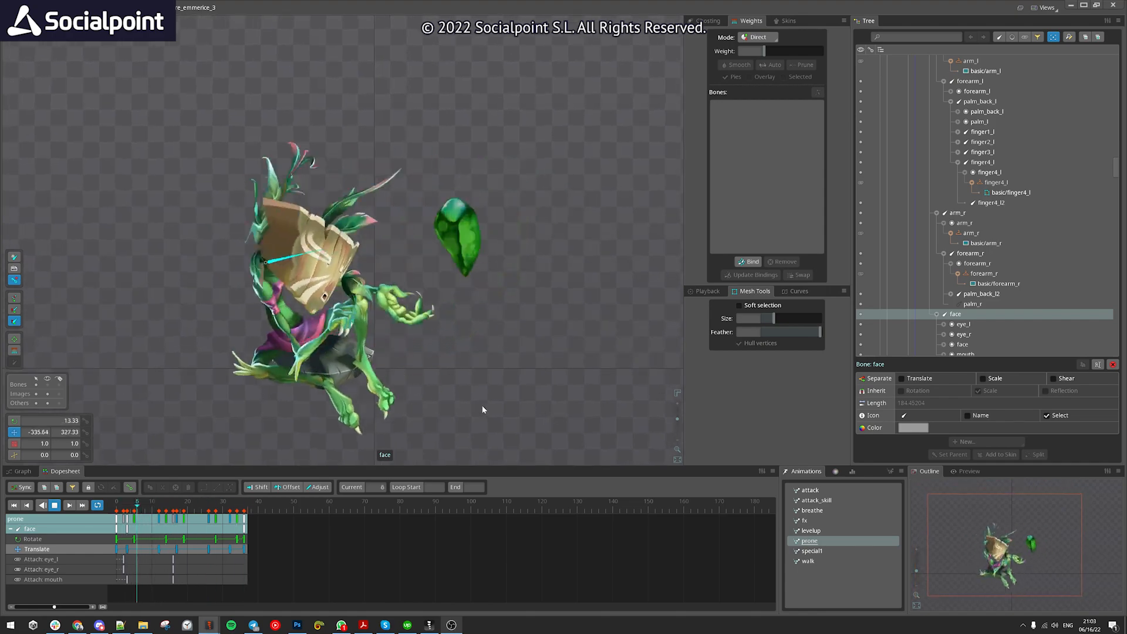
pyautogui.scroll(3, 378, 369)
pyautogui.scroll(-1, 387, 371)
pyautogui.press('d')
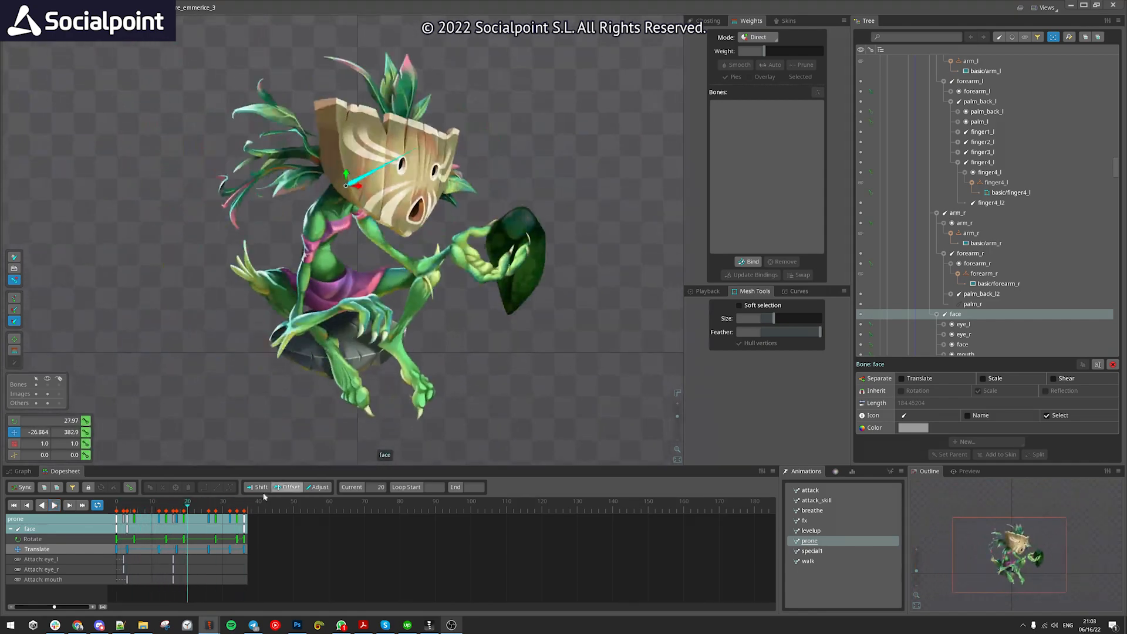
# Return prone to its start and step between frames 0 and 1 to compare the two poses
pyautogui.moveTo(117, 507)
pyautogui.mouseDown()
pyautogui.moveTo(144, 509)
pyautogui.moveTo(98, 505)
pyautogui.moveTo(132, 509)
pyautogui.moveTo(111, 507)
pyautogui.mouseUp()
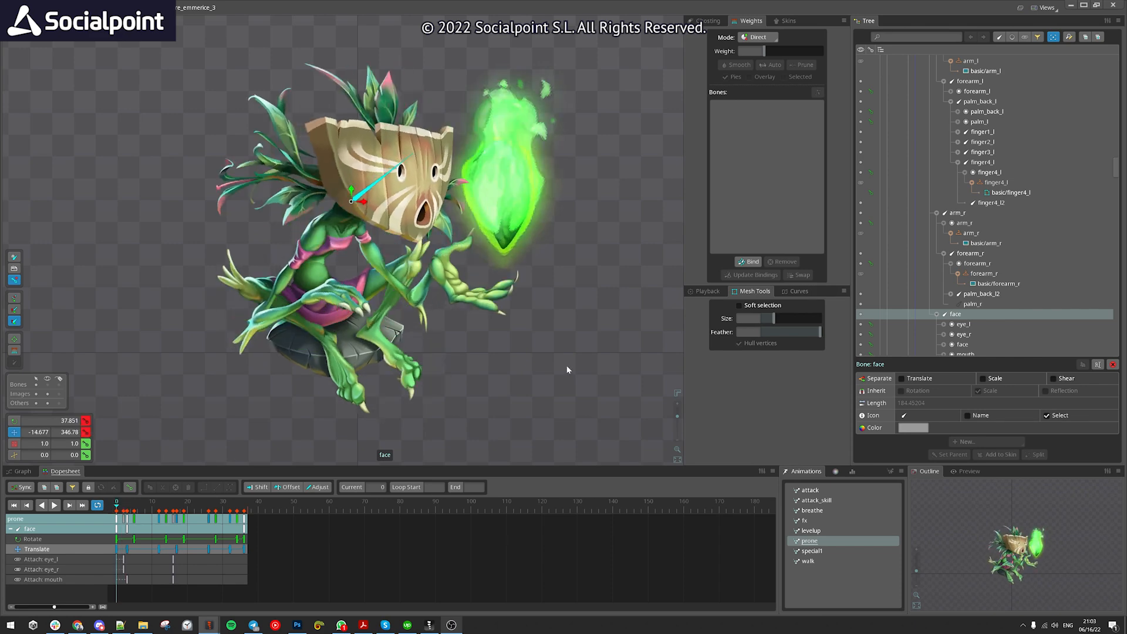
pyautogui.moveTo(386, 269); pyautogui.dragTo(377, 291)
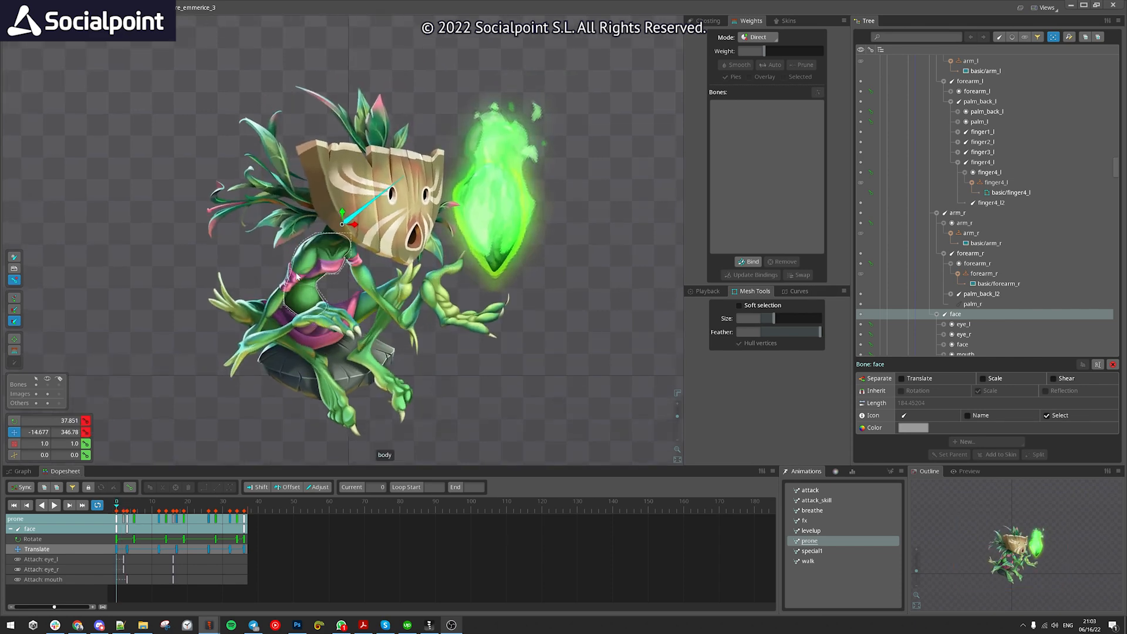
pyautogui.moveTo(117, 508); pyautogui.dragTo(121, 508)
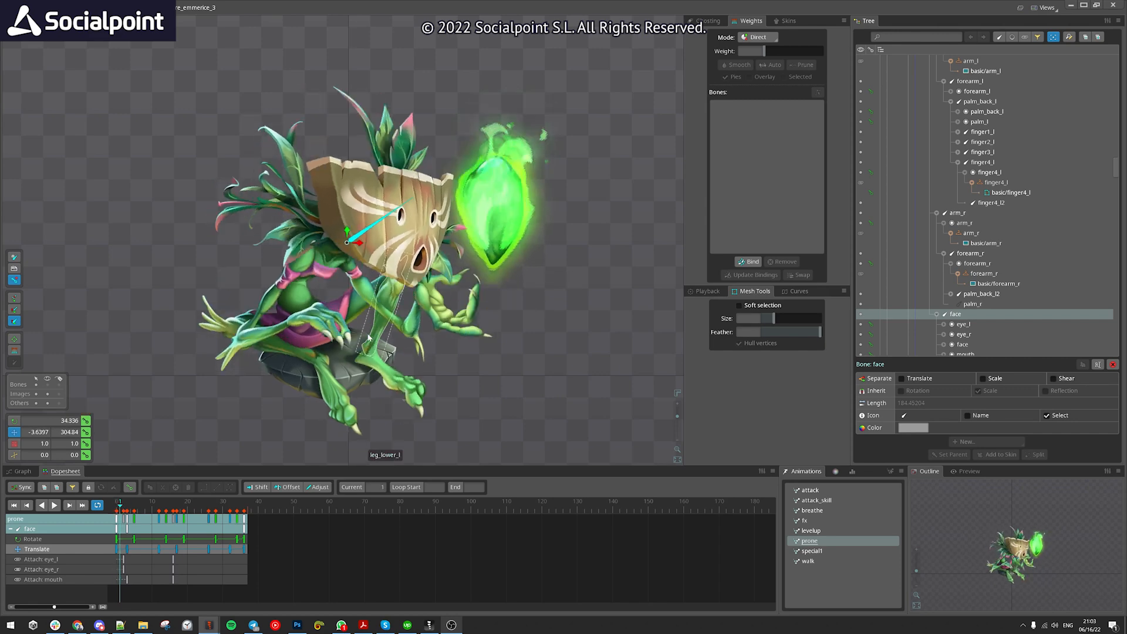
pyautogui.moveTo(120, 505); pyautogui.dragTo(115, 506)
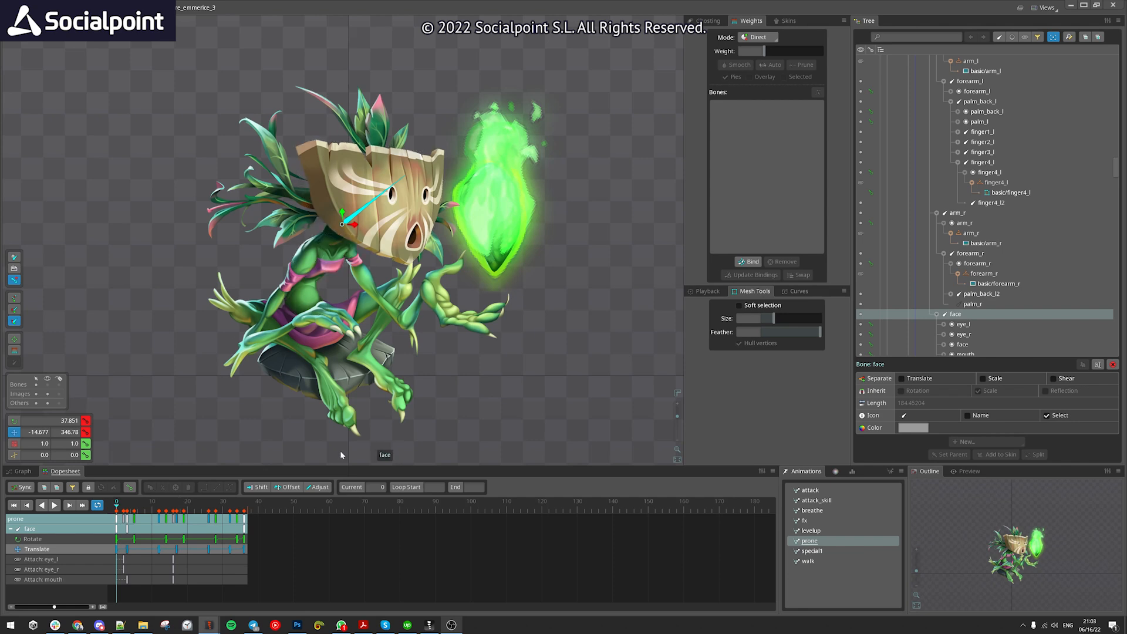
pyautogui.press('Right')
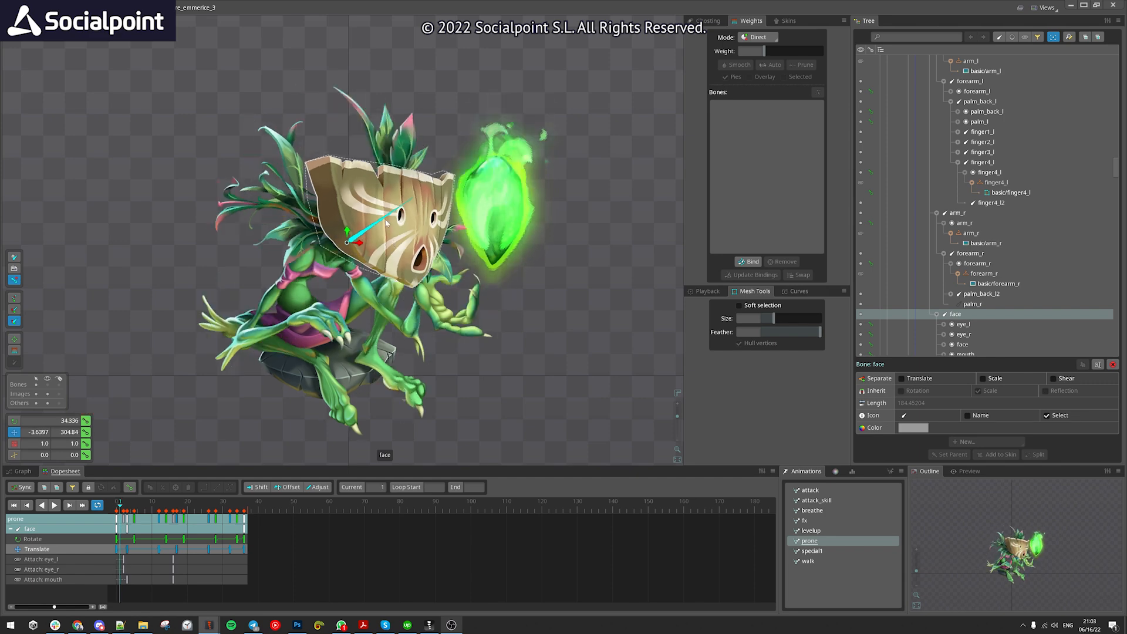
pyautogui.press('Left')
pyautogui.press('Right')
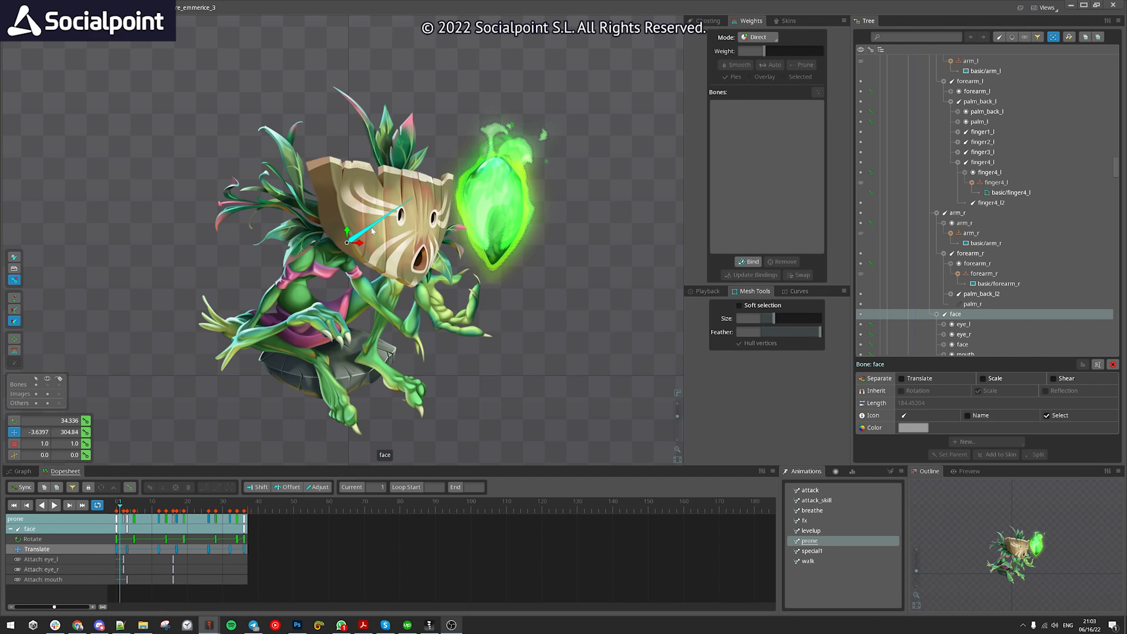
# Step prone forward frame by frame from frame 1 to frame 6 to follow the hit reaction
pyautogui.press('Right')
pyautogui.press('Right')
pyautogui.press('Left')
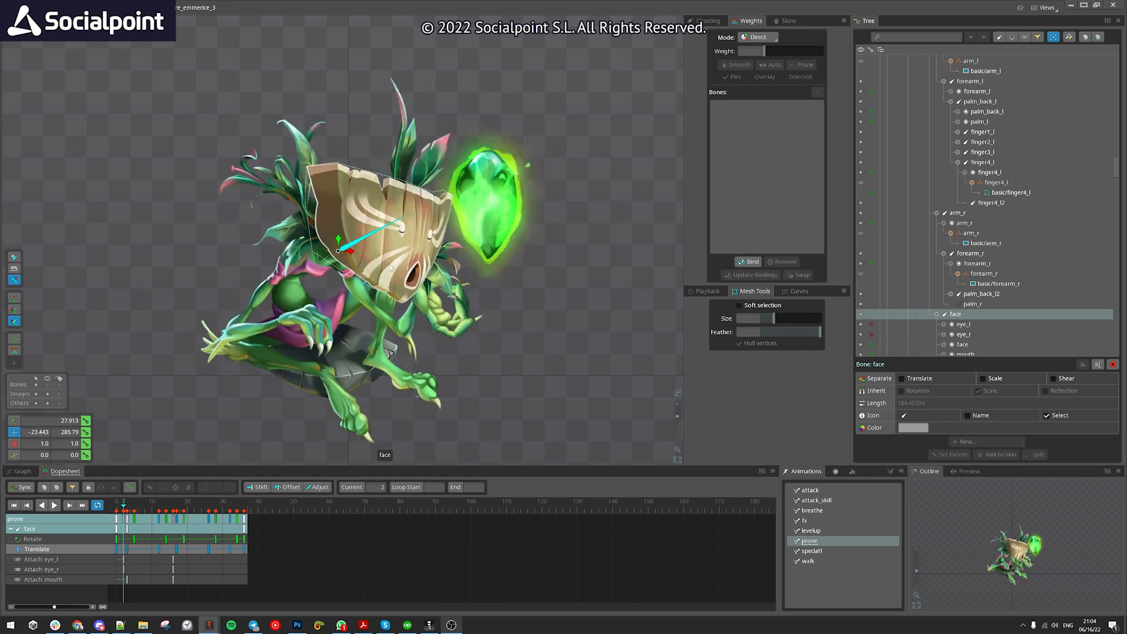
pyautogui.press('Right')
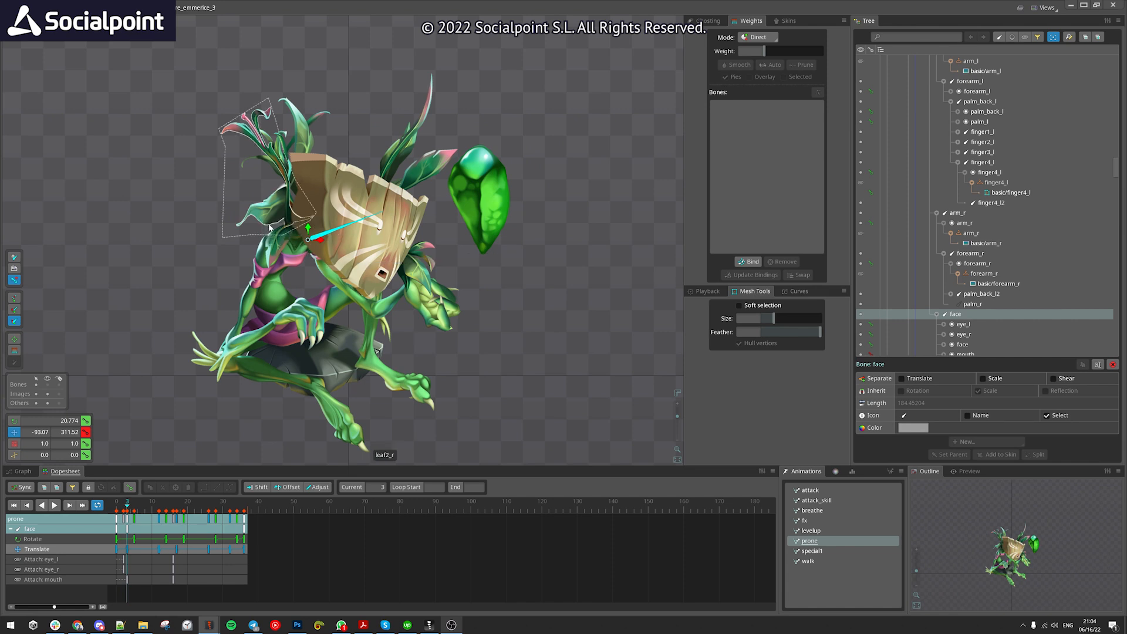
pyautogui.press('Right')
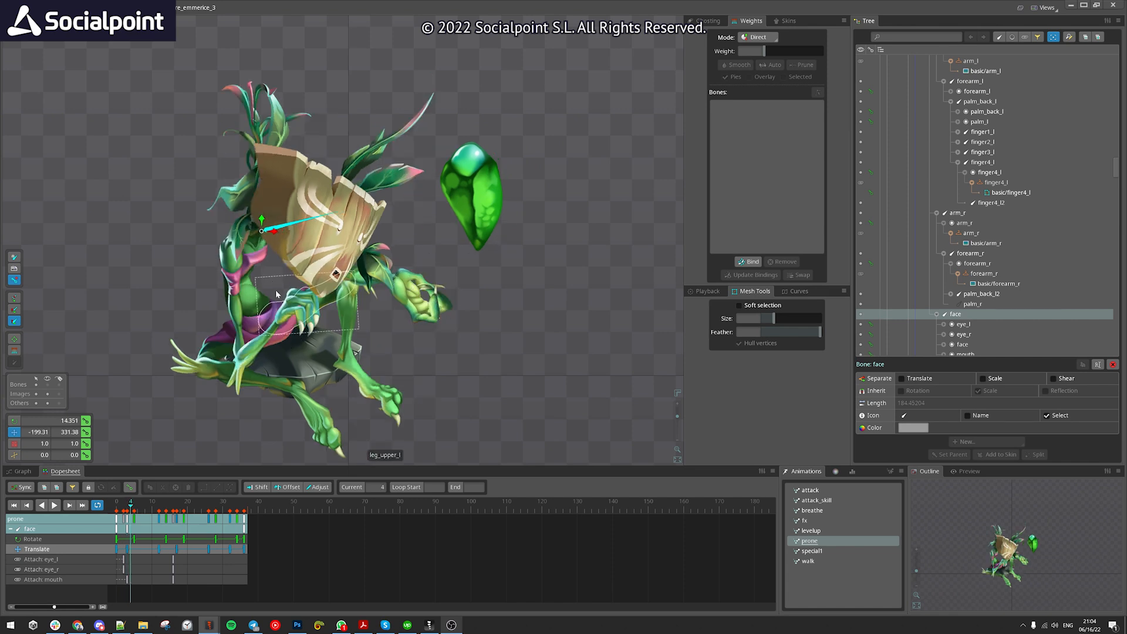
pyautogui.press('Right')
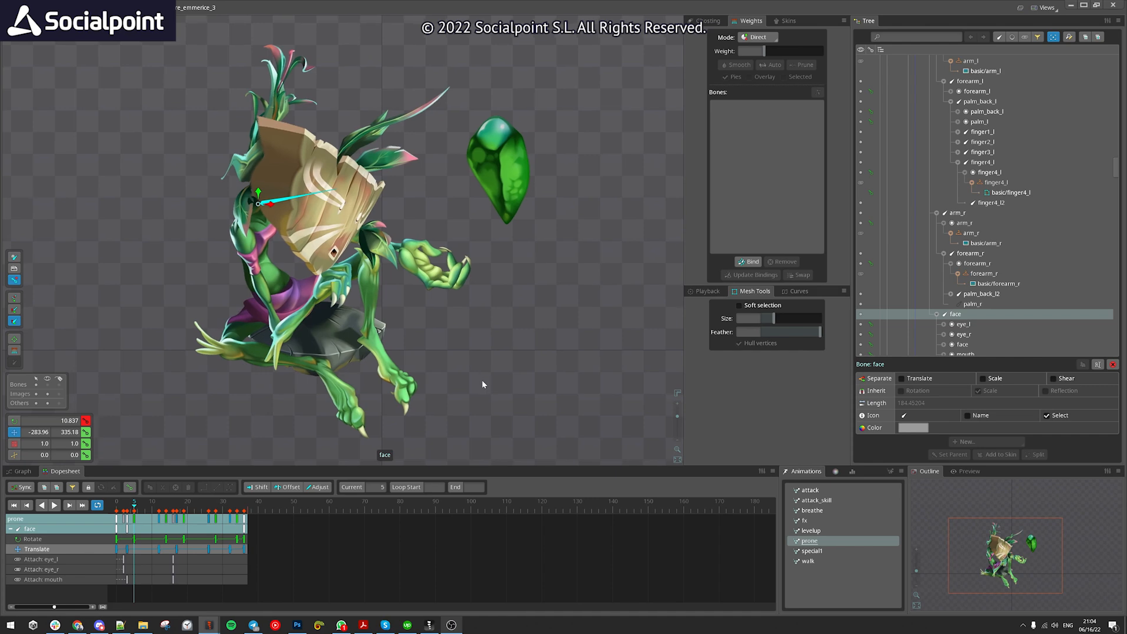
pyautogui.press('Right')
# Select the foot_l bone and scrub prone from frame 6 to frame 17 to review the legs
pyautogui.click(368, 350)
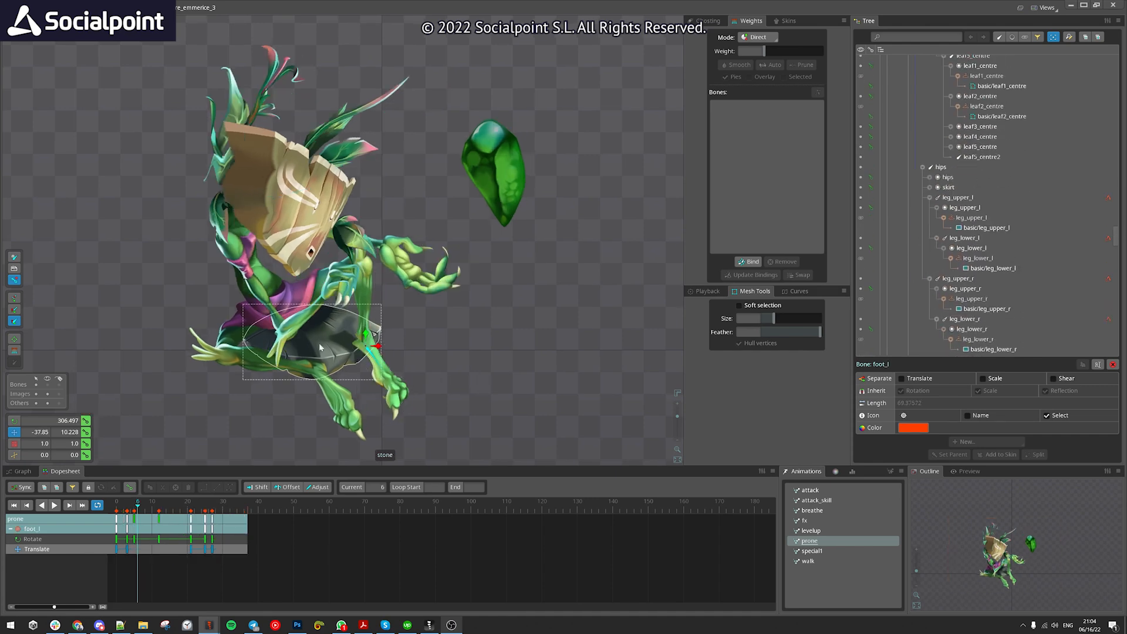
pyautogui.click(142, 508)
pyautogui.moveTo(143, 509); pyautogui.dragTo(177, 506)
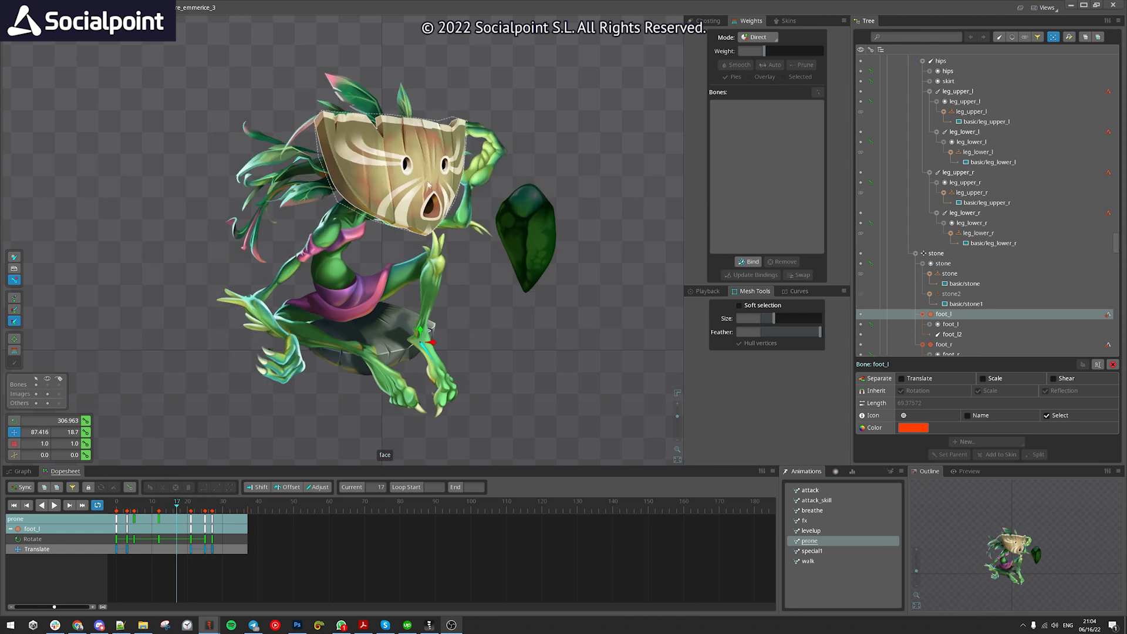
# Select the face bone and scrub prone from frame 17 past frame 24 to review the recovery
pyautogui.click(396, 174)
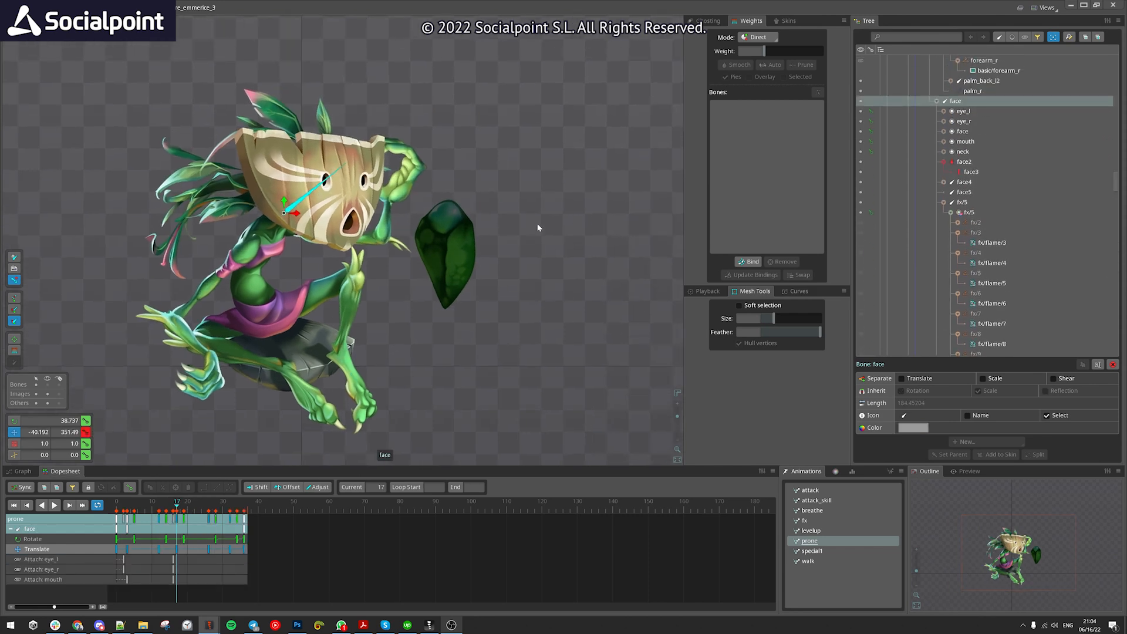
pyautogui.scroll(-2, 415, 260)
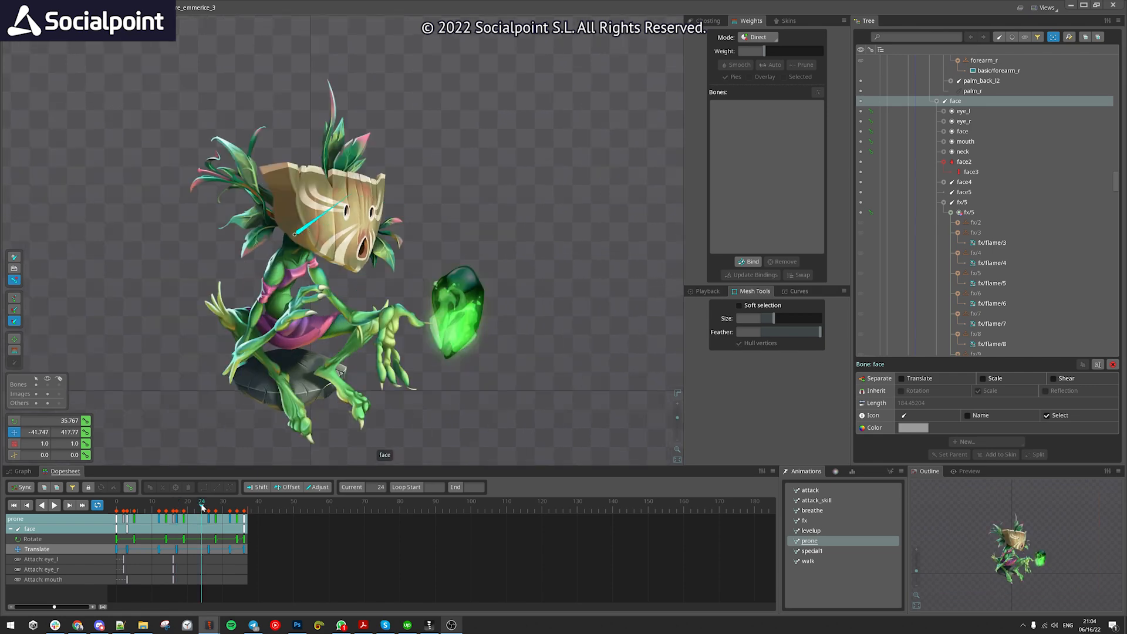
pyautogui.moveTo(177, 508); pyautogui.dragTo(238, 505)
pyautogui.scroll(3, 290, 330)
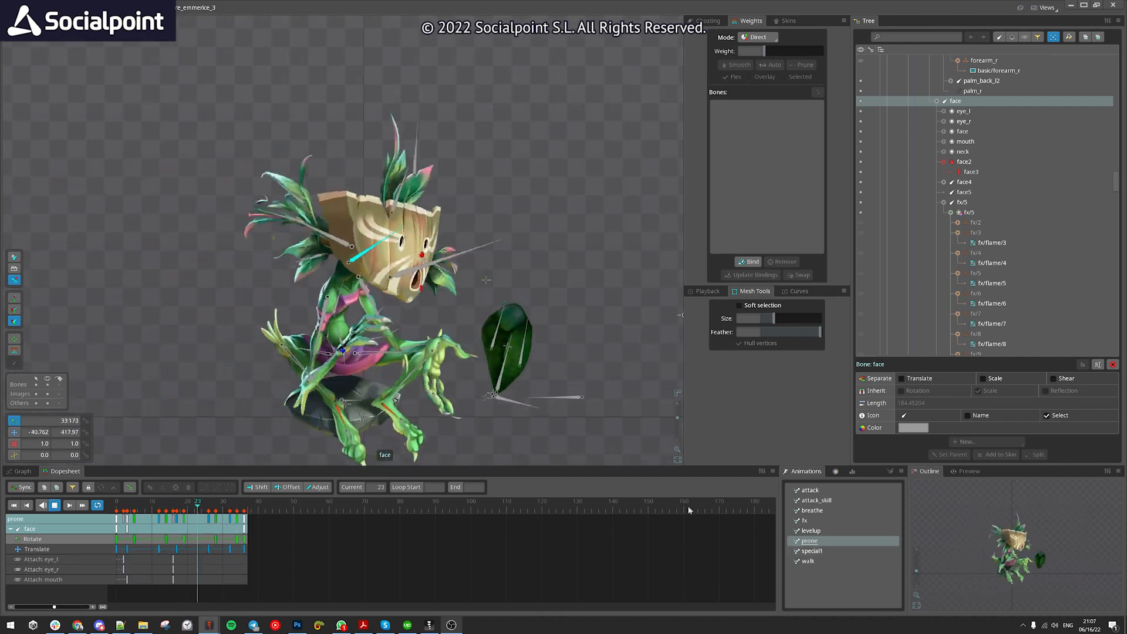
# Switch to the special1 animation, play it back and scrub through the character's leap pose
pyautogui.click(812, 551)
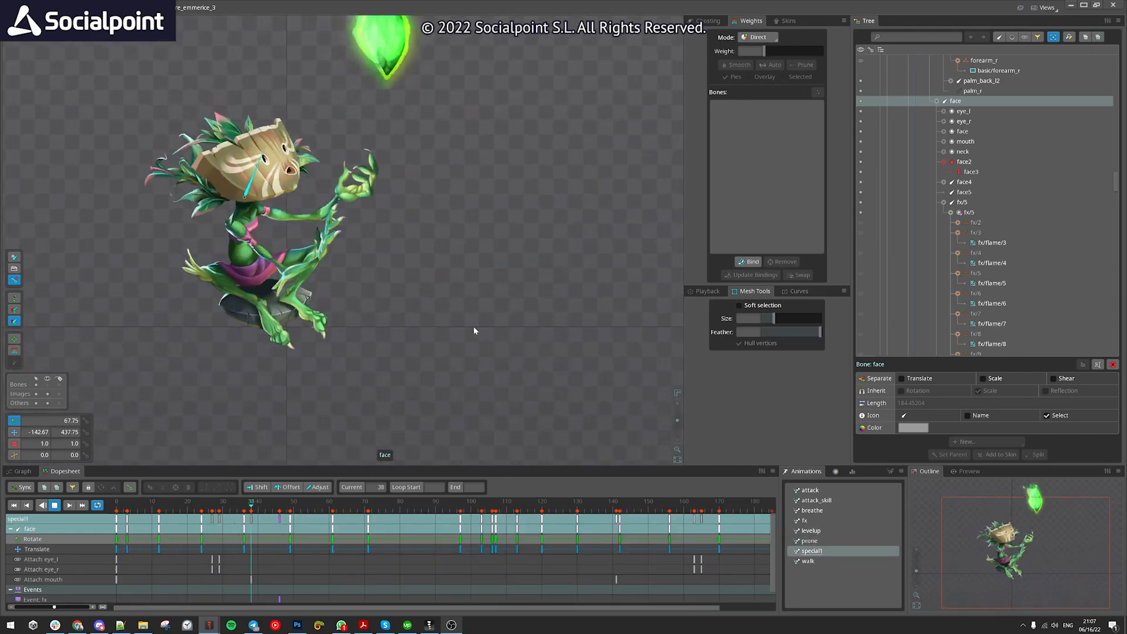
pyautogui.press('d')
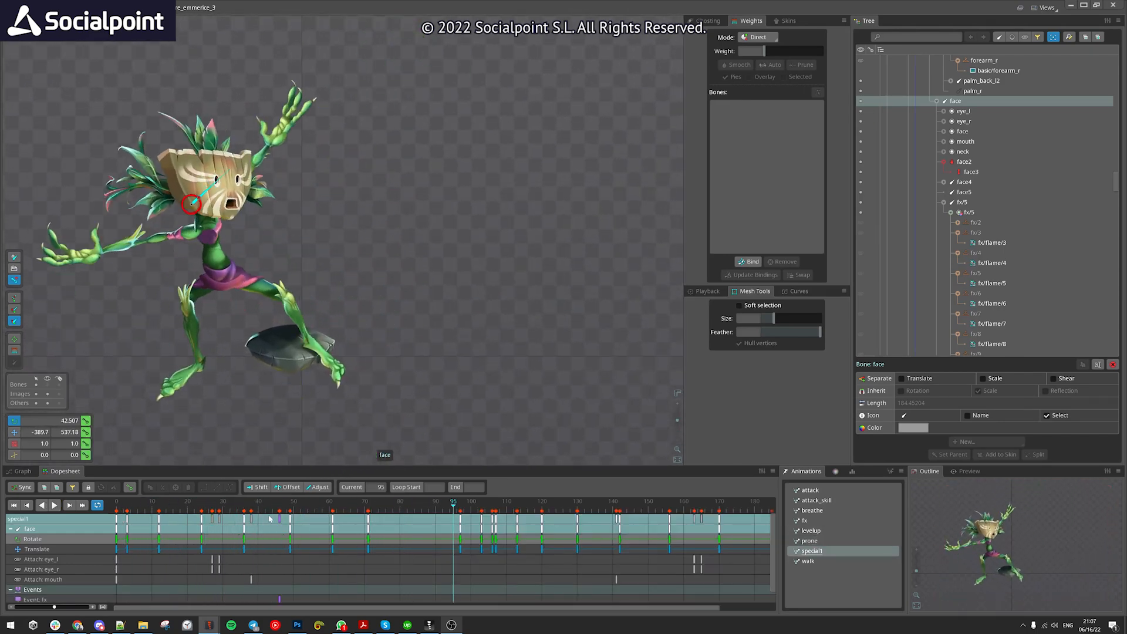
pyautogui.scroll(-3, 255, 509)
pyautogui.moveTo(247, 508); pyautogui.dragTo(286, 518)
pyautogui.scroll(3, 195, 357)
# Select the foot_r bone and scrub special1 to frame 98 to examine the standing leg pose
pyautogui.click(196, 376)
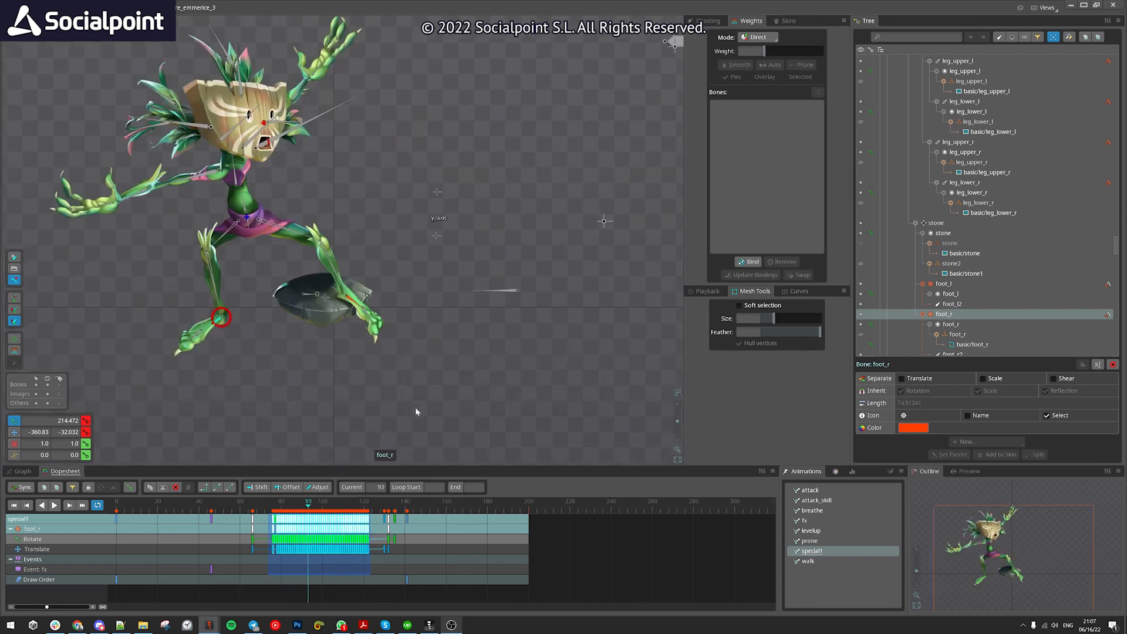
pyautogui.scroll(-2, 416, 410)
pyautogui.moveTo(259, 509); pyautogui.dragTo(320, 505)
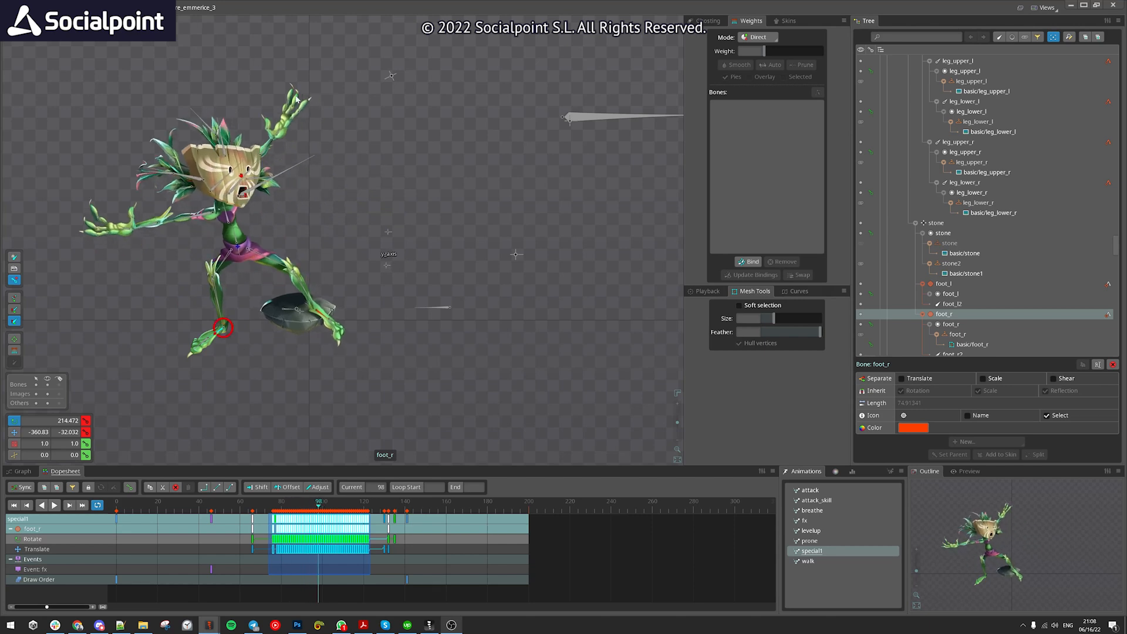
pyautogui.moveTo(343, 303); pyautogui.dragTo(366, 314)
# Scrub special1 onward to frame 145 to review the return to the seated pose
pyautogui.moveTo(274, 505); pyautogui.dragTo(408, 502)
pyautogui.scroll(2, 380, 408)
pyautogui.moveTo(435, 424); pyautogui.dragTo(421, 400)
pyautogui.scroll(-2, 445, 380)
pyautogui.scroll(1, 421, 401)
pyautogui.moveTo(400, 510)
pyautogui.mouseDown()
pyautogui.moveTo(382, 510)
pyautogui.moveTo(417, 518)
pyautogui.mouseUp()
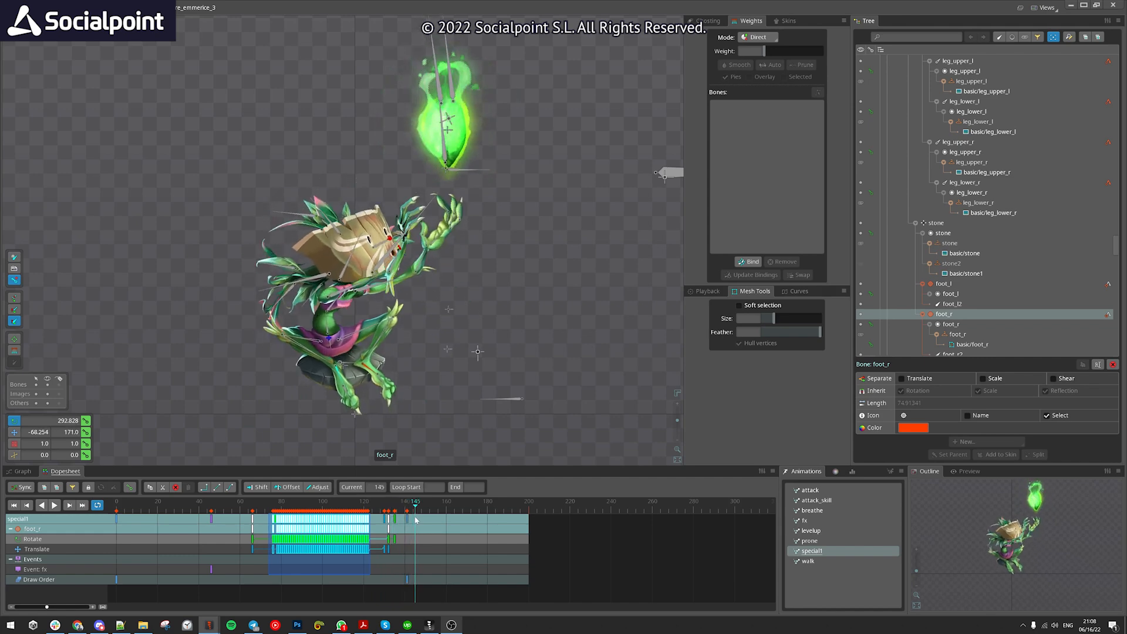
# Scrub special1 back and forth between frames 140 and 155 to examine how the seated character catches the glowing green flame
pyautogui.moveTo(478, 305); pyautogui.dragTo(452, 339)
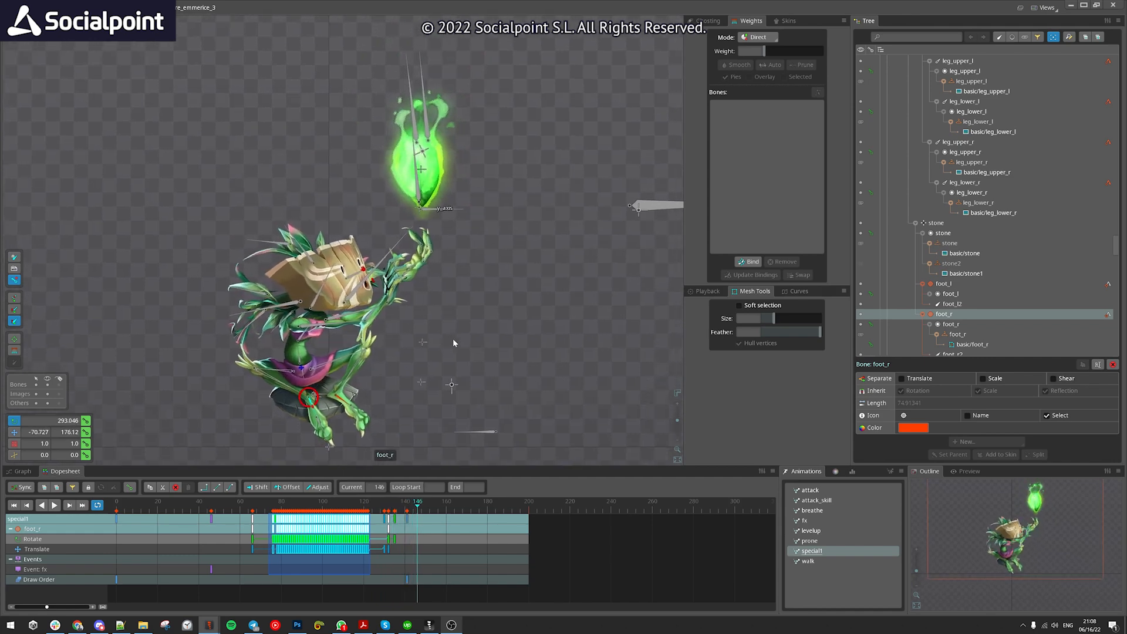
pyautogui.moveTo(353, 505); pyautogui.dragTo(420, 520)
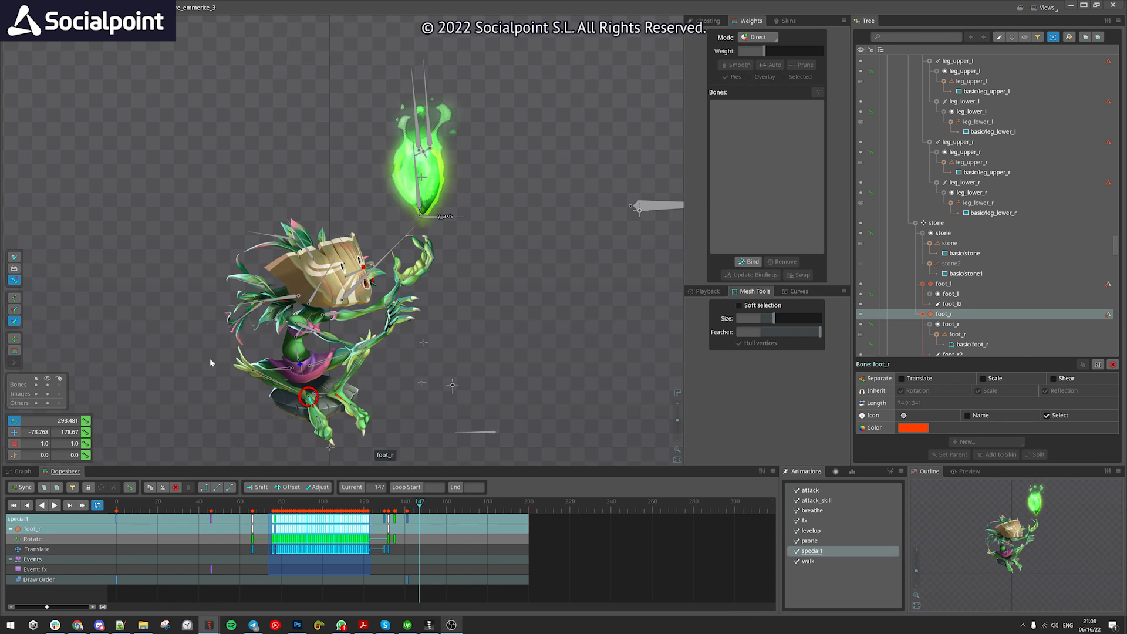
pyautogui.moveTo(397, 512)
pyautogui.mouseDown()
pyautogui.moveTo(378, 509)
pyautogui.moveTo(405, 503)
pyautogui.mouseUp()
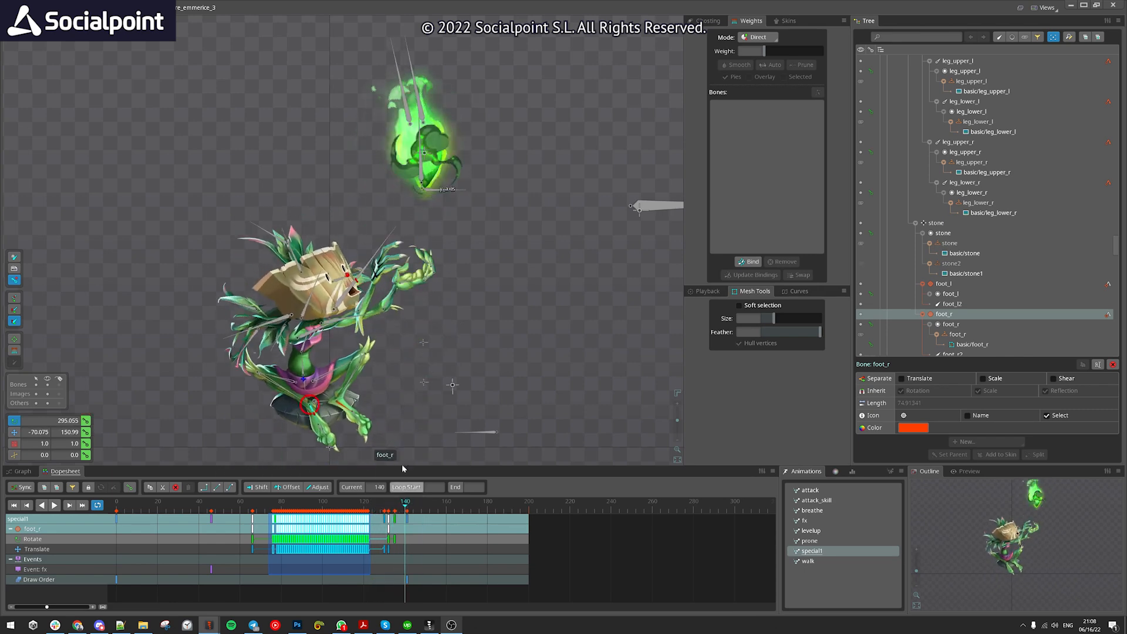
pyautogui.click(421, 508)
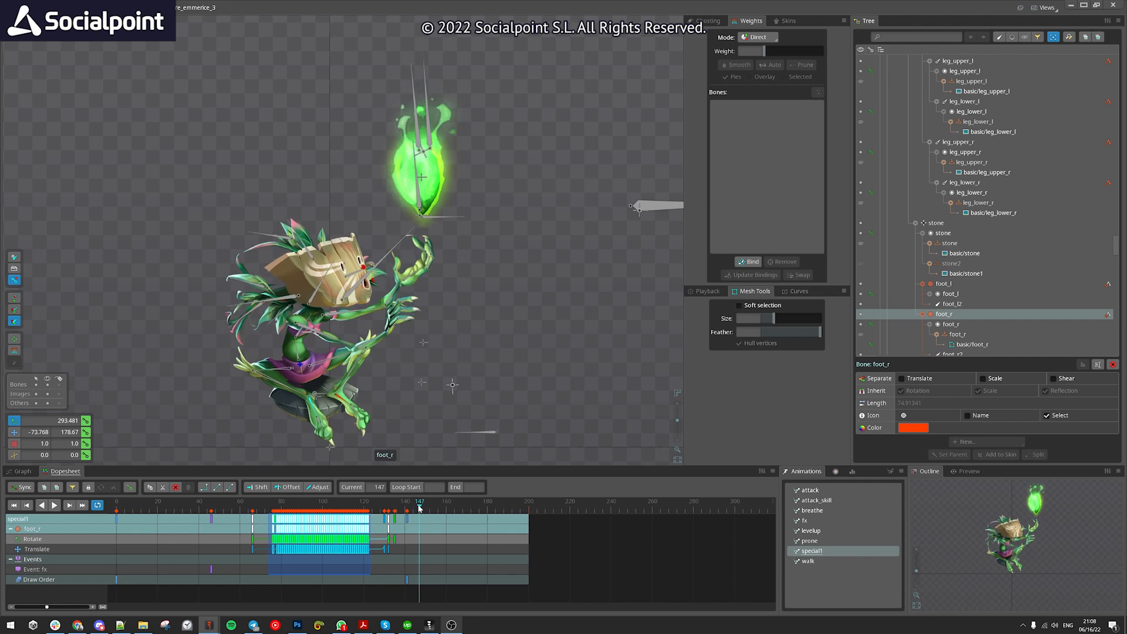
pyautogui.moveTo(421, 508); pyautogui.dragTo(428, 509)
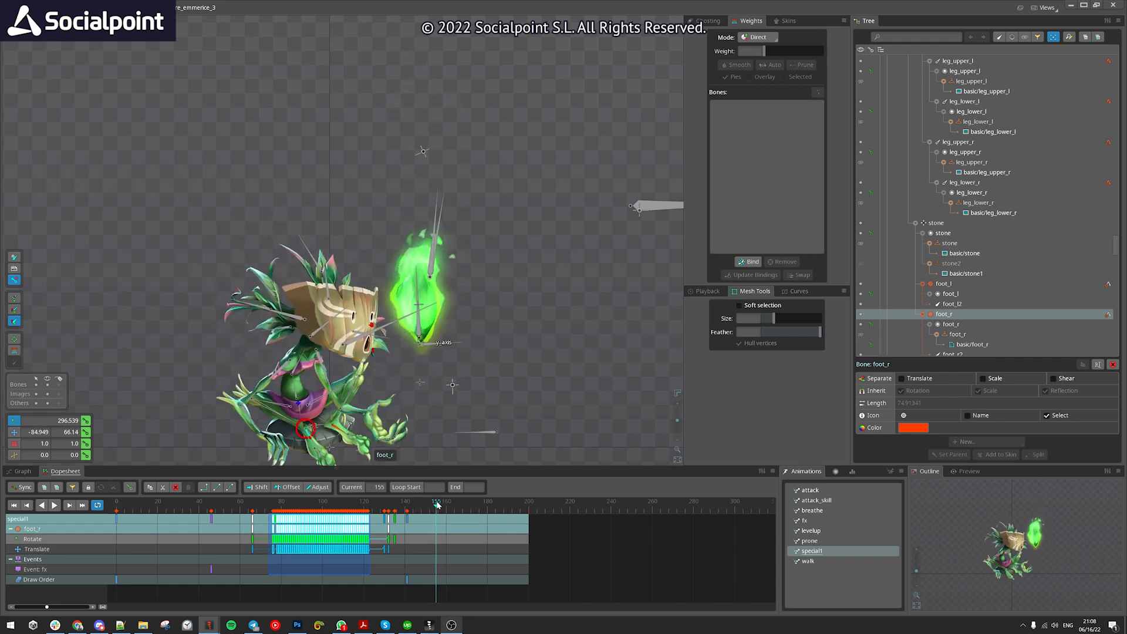
pyautogui.moveTo(425, 506)
pyautogui.mouseDown()
pyautogui.moveTo(413, 508)
pyautogui.moveTo(430, 515)
pyautogui.mouseUp()
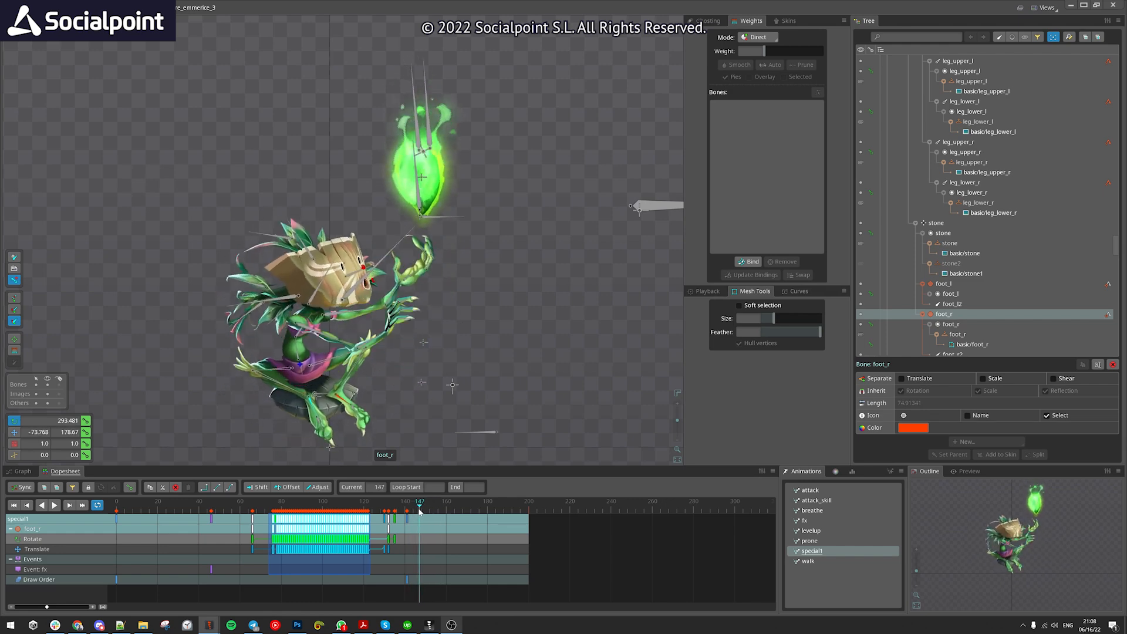
pyautogui.moveTo(431, 510)
pyautogui.mouseDown()
pyautogui.moveTo(382, 512)
pyautogui.moveTo(411, 514)
pyautogui.mouseUp()
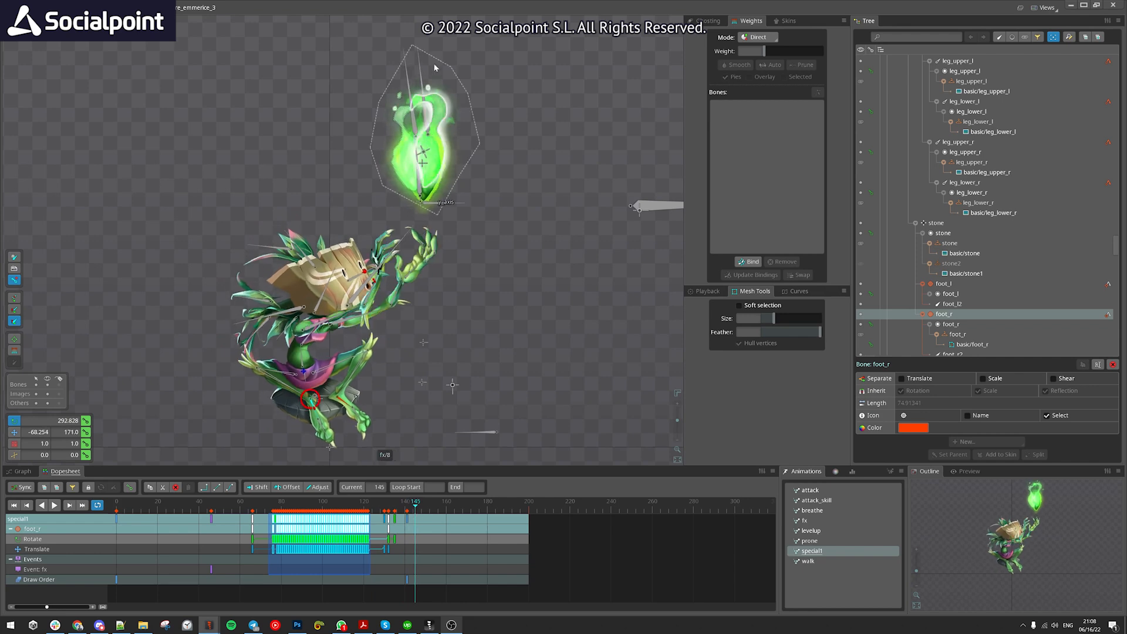
pyautogui.moveTo(525, 221); pyautogui.dragTo(481, 254)
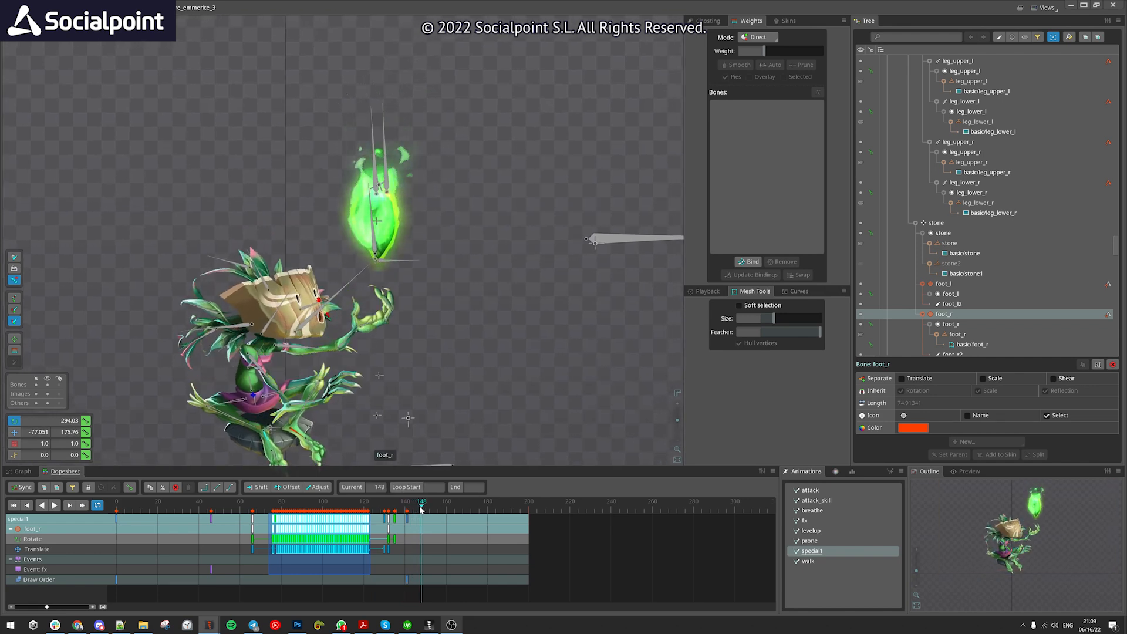
# Scrub special1 on from frame 148 to its end and play the whole animation back
pyautogui.moveTo(423, 513); pyautogui.dragTo(536, 503)
pyautogui.press('space')
pyautogui.moveTo(505, 426); pyautogui.dragTo(510, 329)
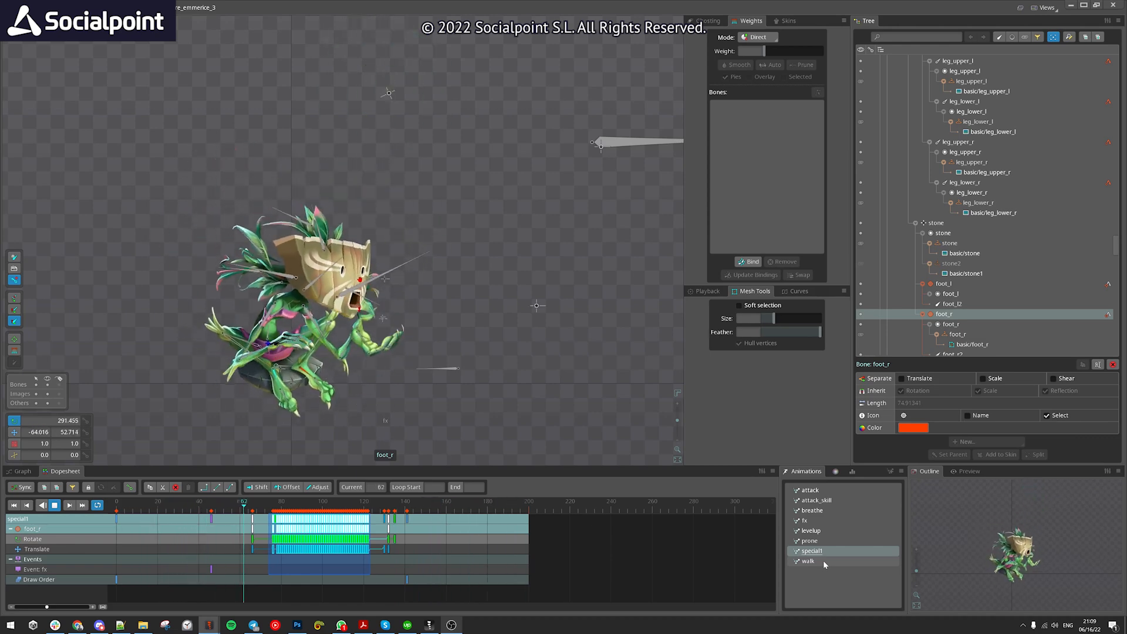
# Compare special1 frames 106 and 107 with the arm_l and arm_r bones selected to examine the sudden arm pose change
pyautogui.click(338, 506)
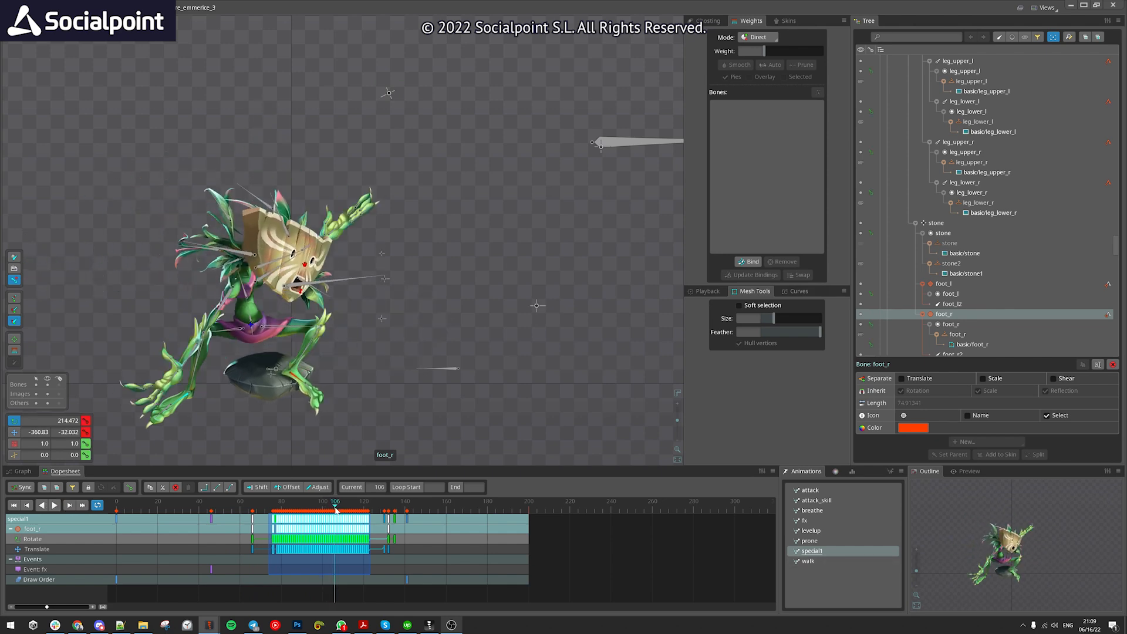
pyautogui.moveTo(339, 510); pyautogui.dragTo(336, 506)
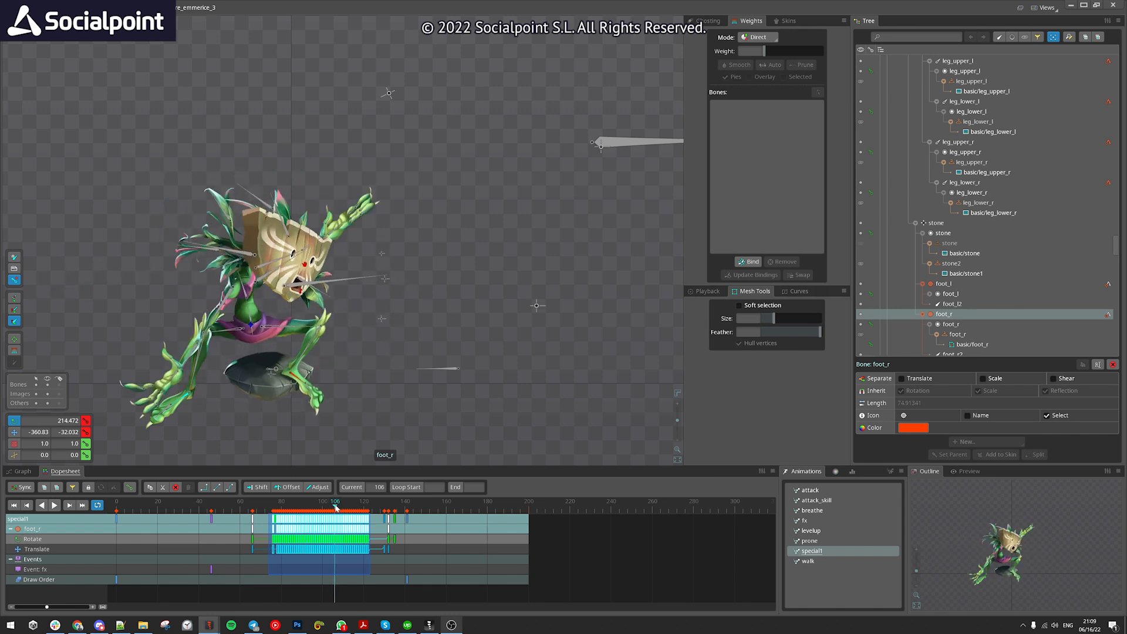
pyautogui.click(272, 279)
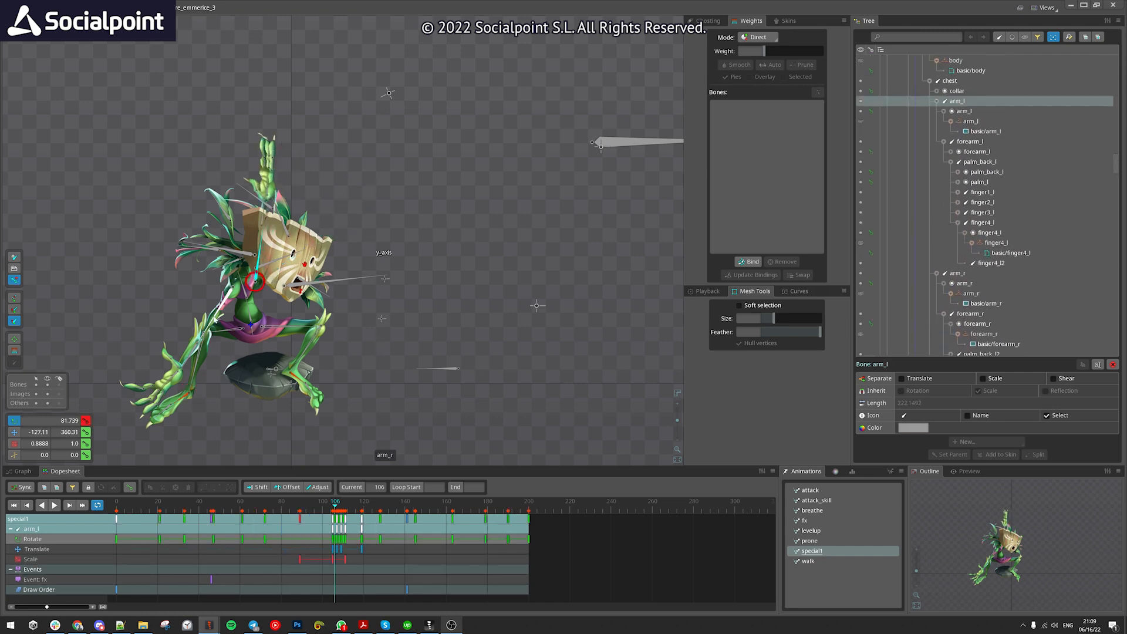
pyautogui.moveTo(215, 319); pyautogui.dragTo(246, 468)
pyautogui.moveTo(336, 505); pyautogui.dragTo(338, 506)
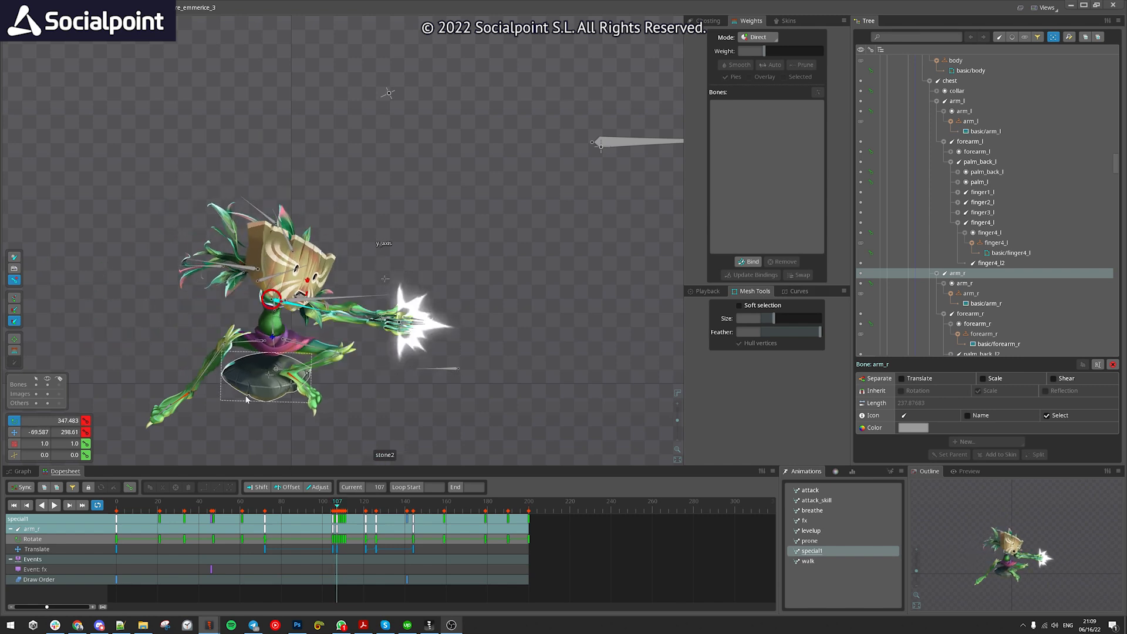
pyautogui.scroll(3, 379, 364)
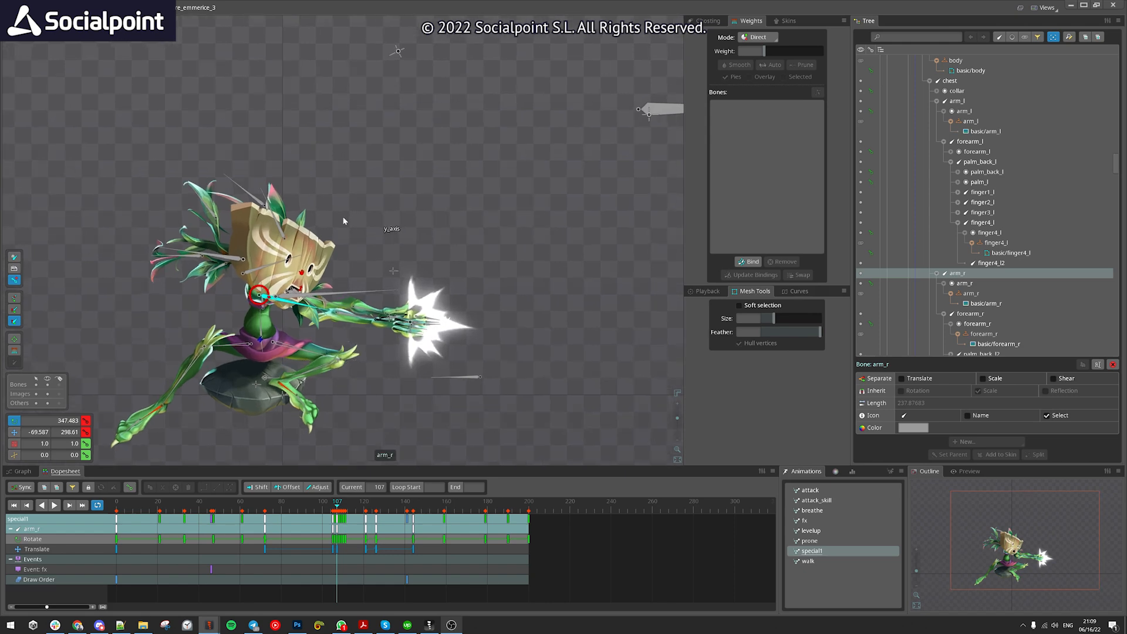
pyautogui.click(335, 505)
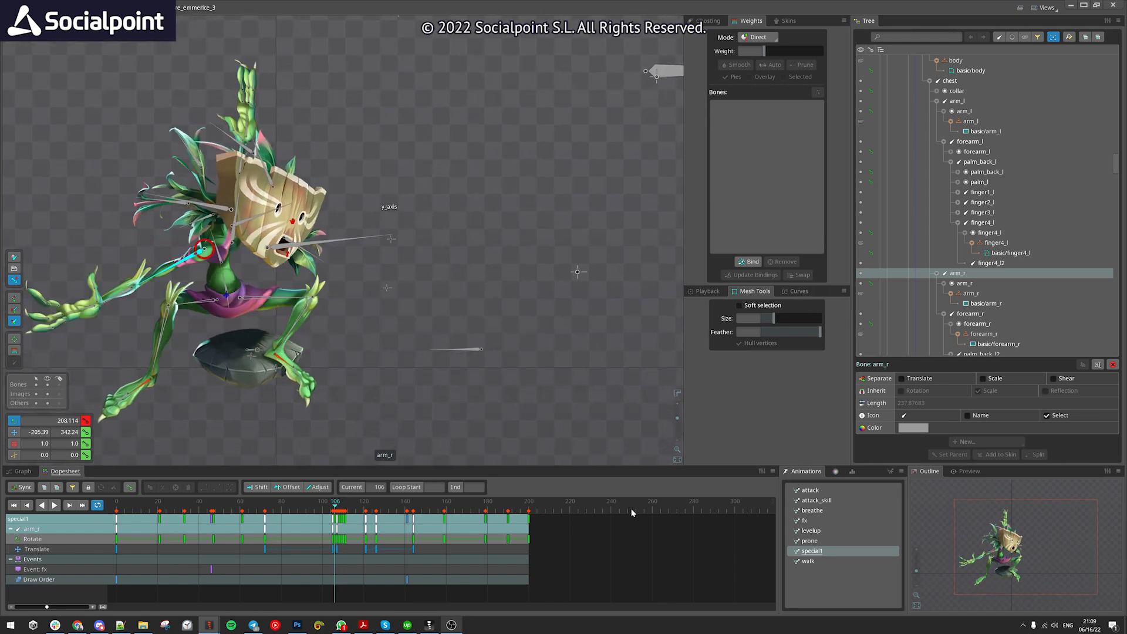
# Switch to the attack animation and scrub around frame 82 to examine the stretched pose at the moment of impact
pyautogui.click(820, 492)
pyautogui.moveTo(287, 508); pyautogui.dragTo(286, 509)
pyautogui.scroll(-3, 462, 397)
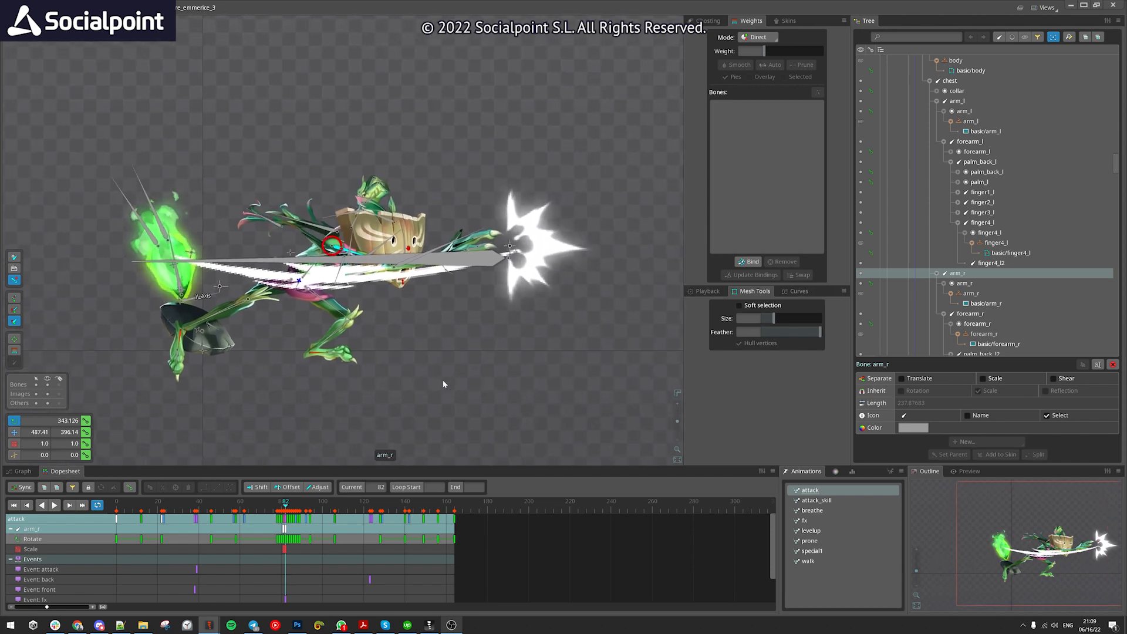
pyautogui.click(282, 508)
pyautogui.moveTo(283, 513); pyautogui.dragTo(290, 510)
# Return to special1 briefly and switch to the walk animation to review its playback up close
pyautogui.click(821, 548)
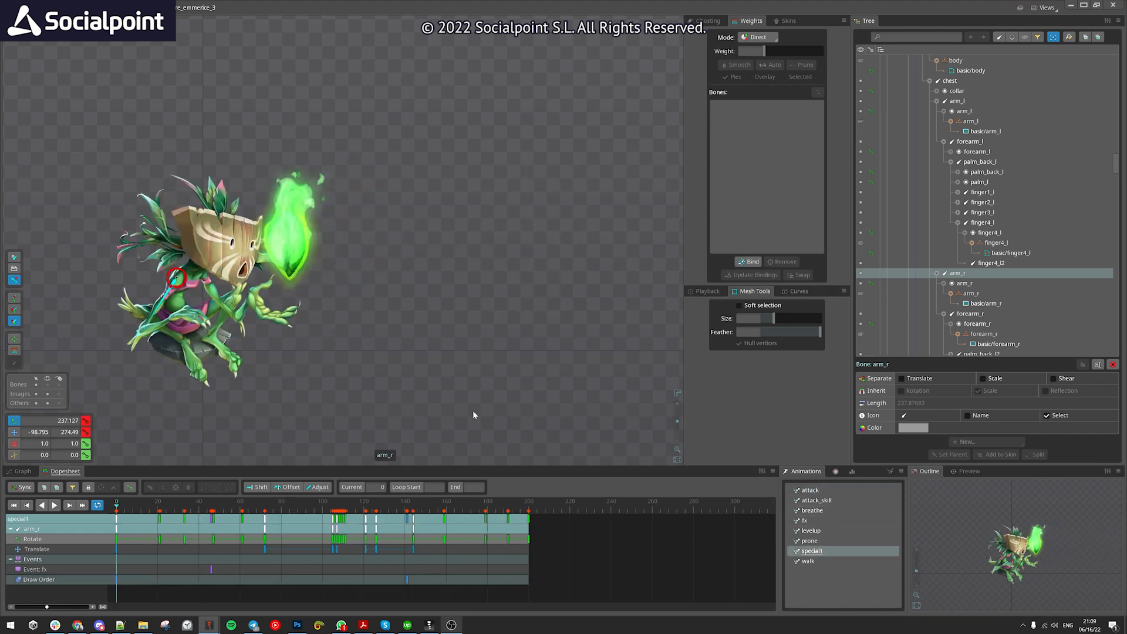
pyautogui.click(814, 560)
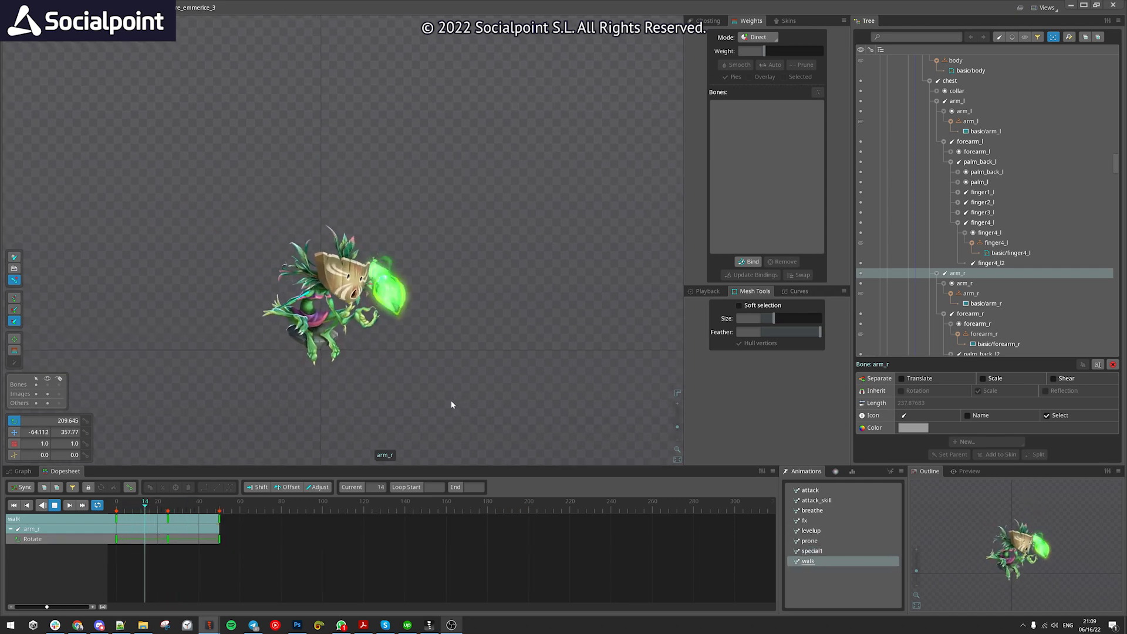
pyautogui.moveTo(390, 381); pyautogui.dragTo(407, 397)
pyautogui.moveTo(408, 316); pyautogui.dragTo(417, 355)
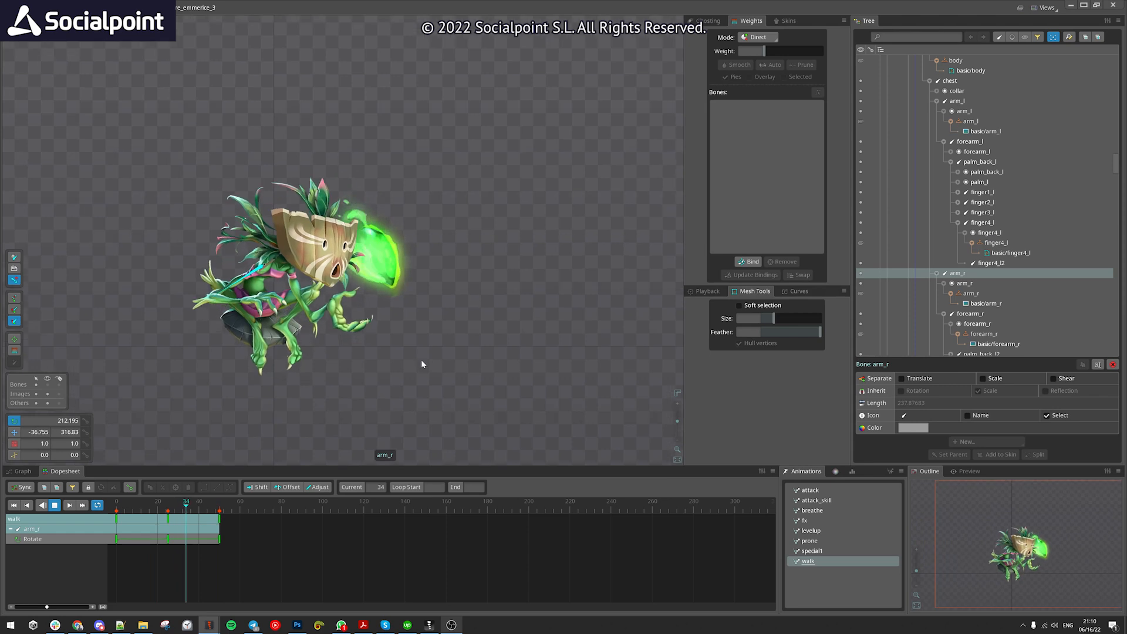
pyautogui.scroll(1, 360, 381)
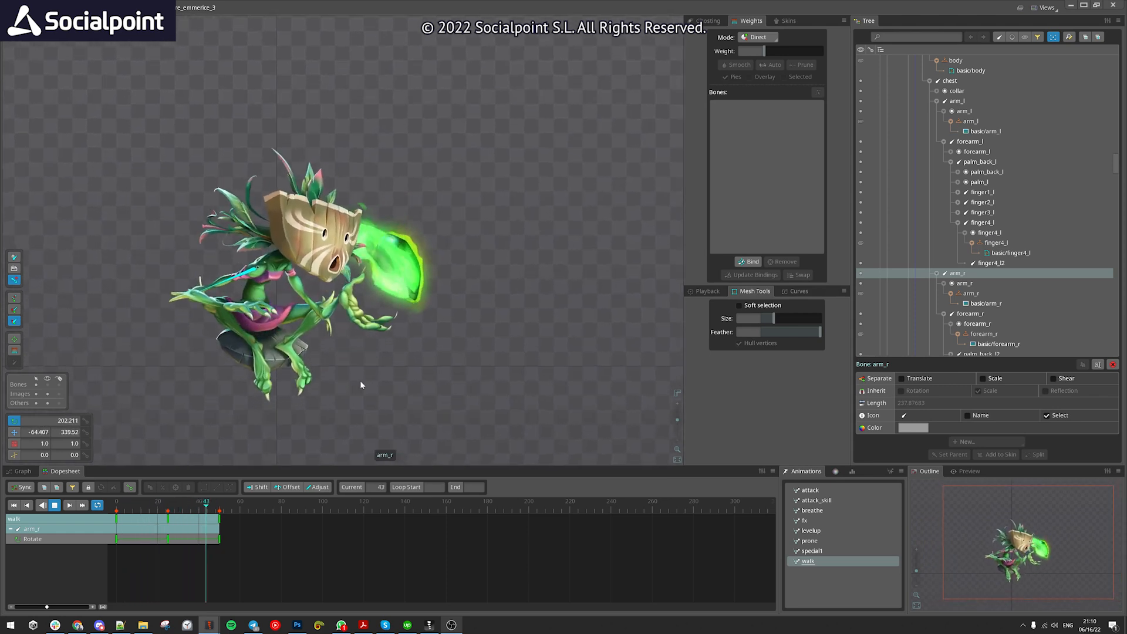